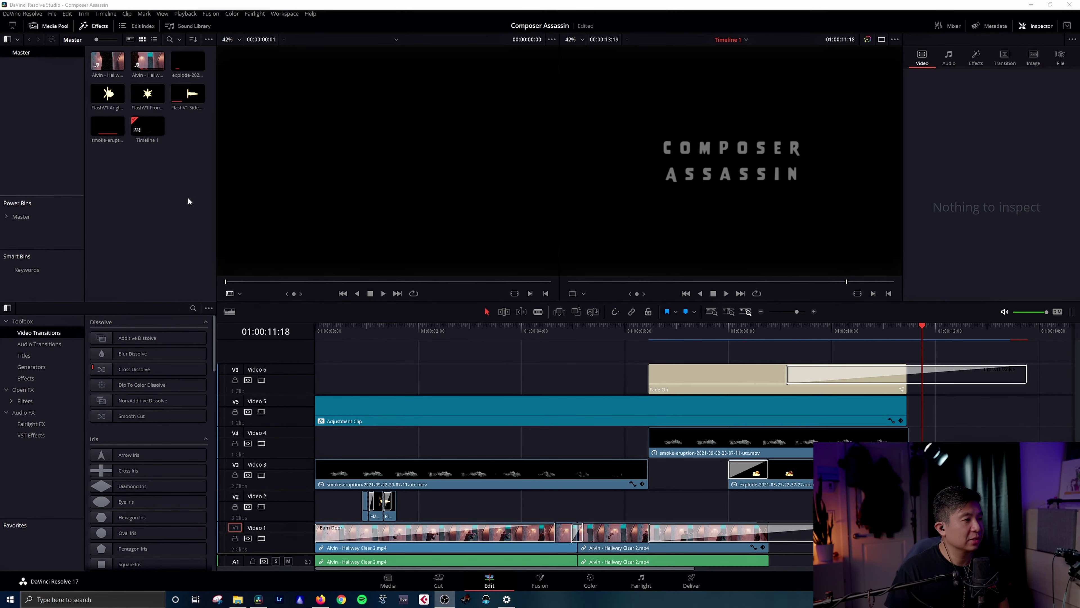
# Mark an In/Out range in the Hallway Clear 1 footage and lay its video onto V1
pyautogui.doubleClick(108, 61)
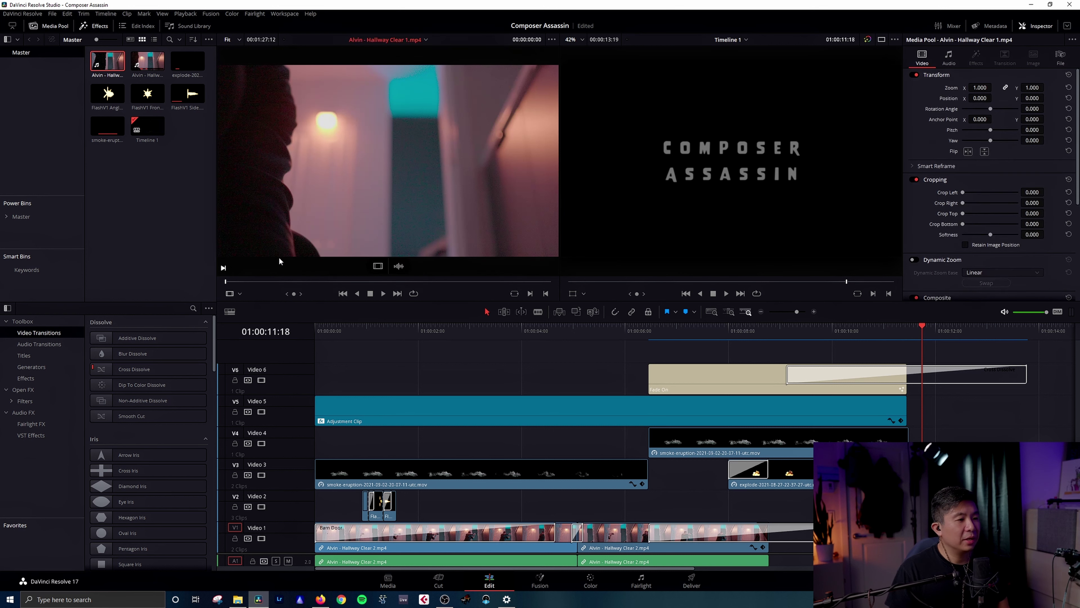
pyautogui.click(299, 283)
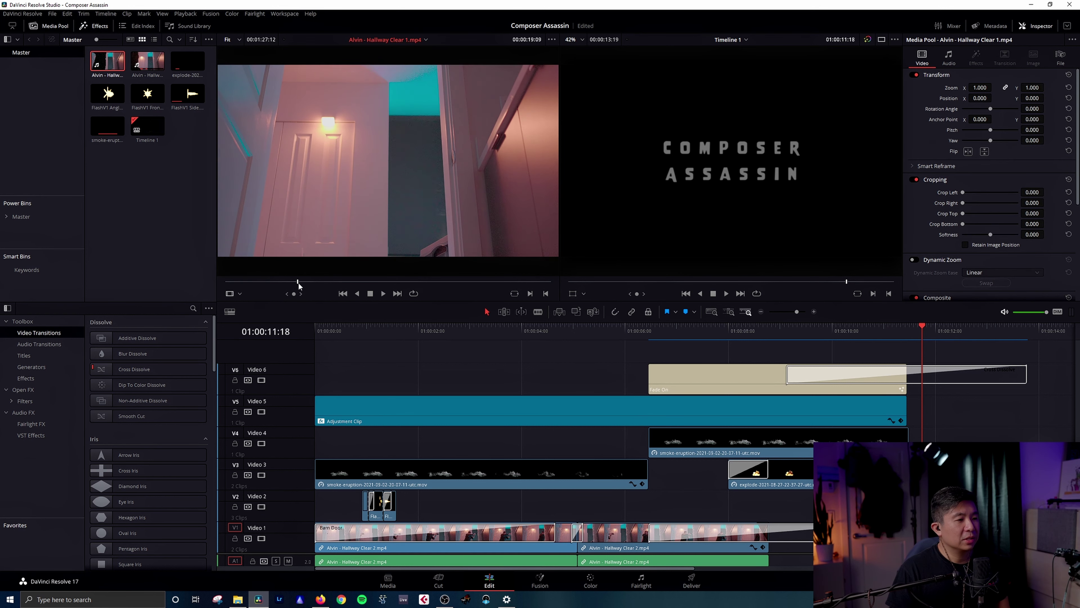
pyautogui.moveTo(299, 286); pyautogui.dragTo(330, 282)
pyautogui.press('o')
pyautogui.press('i')
pyautogui.press('o')
pyautogui.moveTo(378, 268)
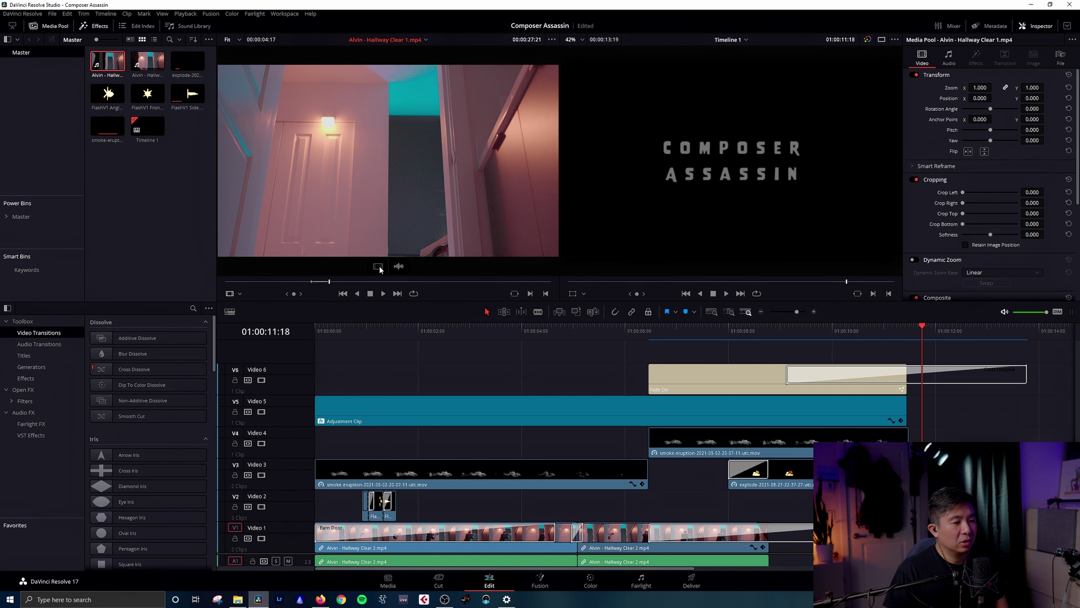
pyautogui.moveTo(380, 269); pyautogui.dragTo(313, 233)
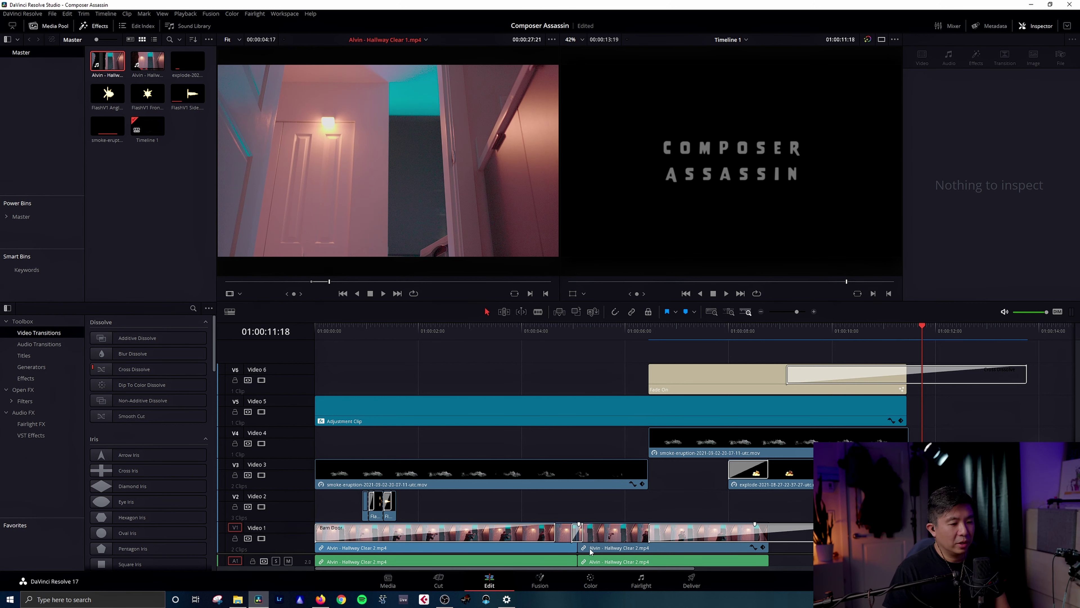
# Mark a second In/Out range further into the hallway footage, then return the timeline to its start
pyautogui.click(624, 539)
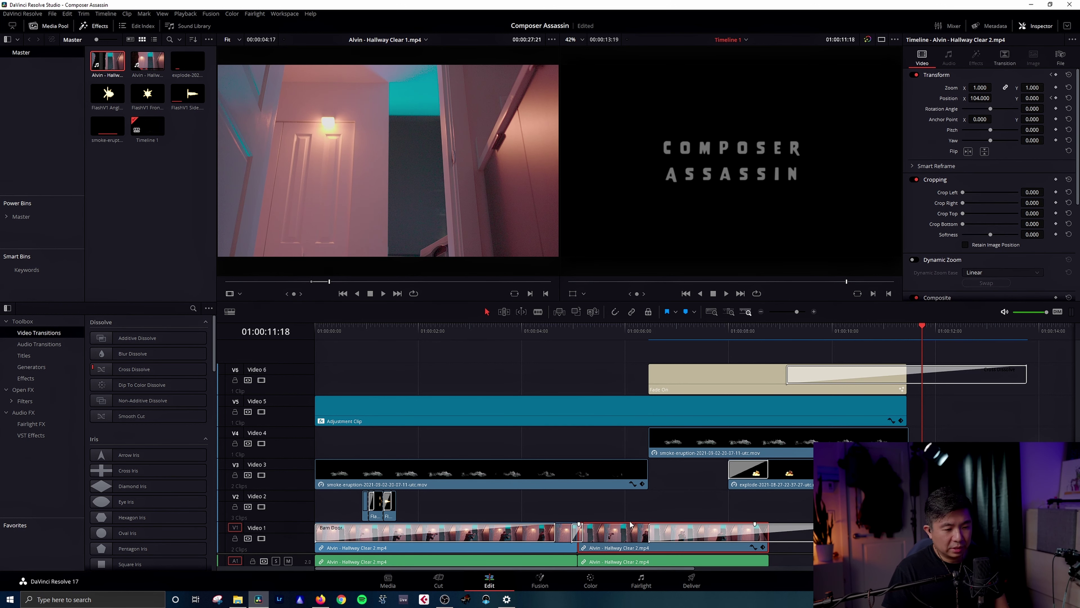
pyautogui.click(345, 284)
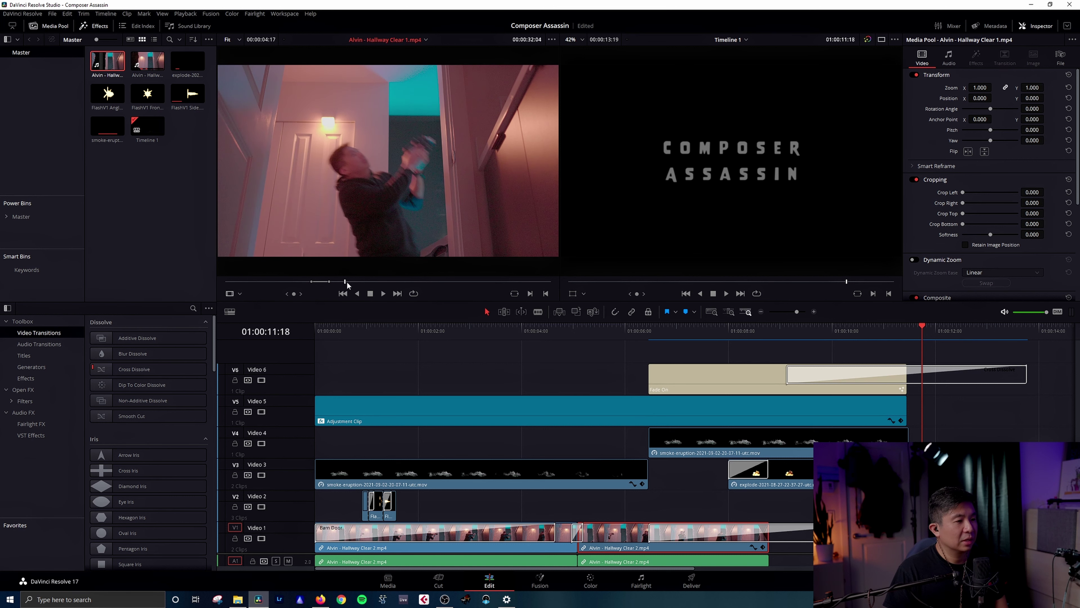
pyautogui.moveTo(351, 282); pyautogui.dragTo(343, 208)
pyautogui.press('i')
pyautogui.press('o')
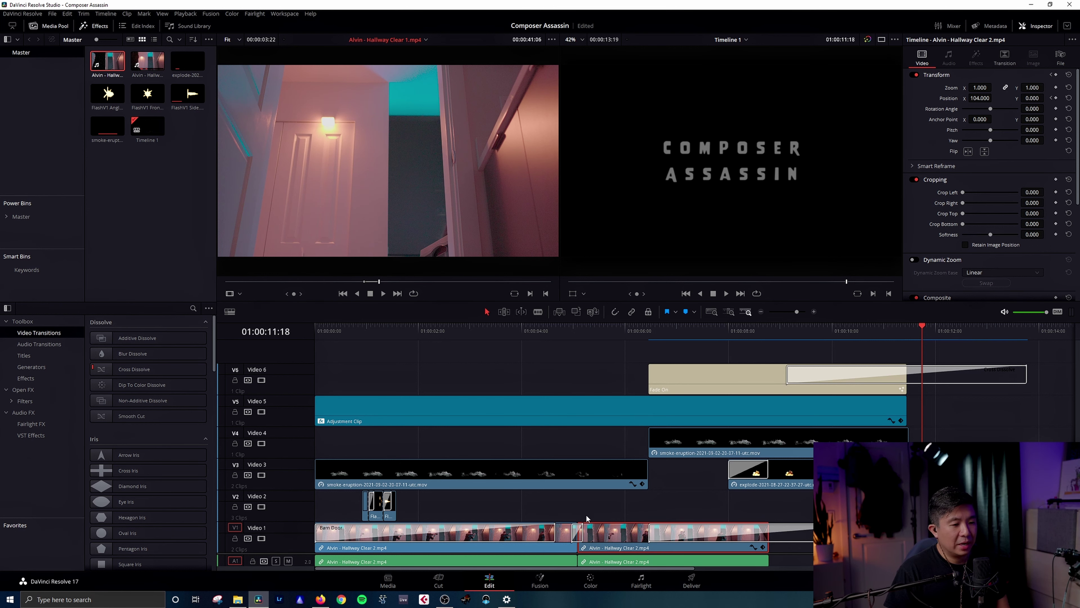
pyautogui.moveTo(570, 338); pyautogui.dragTo(278, 332)
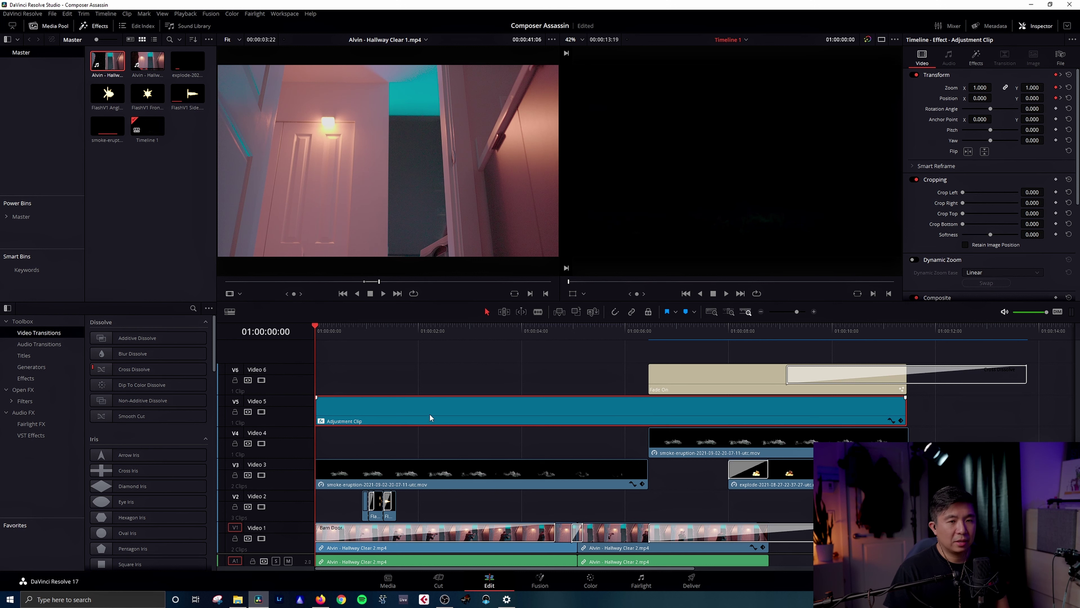
# Show the V1 Barn Door transition's settings in the Inspector and bring up the Timeline menu
pyautogui.click(387, 373)
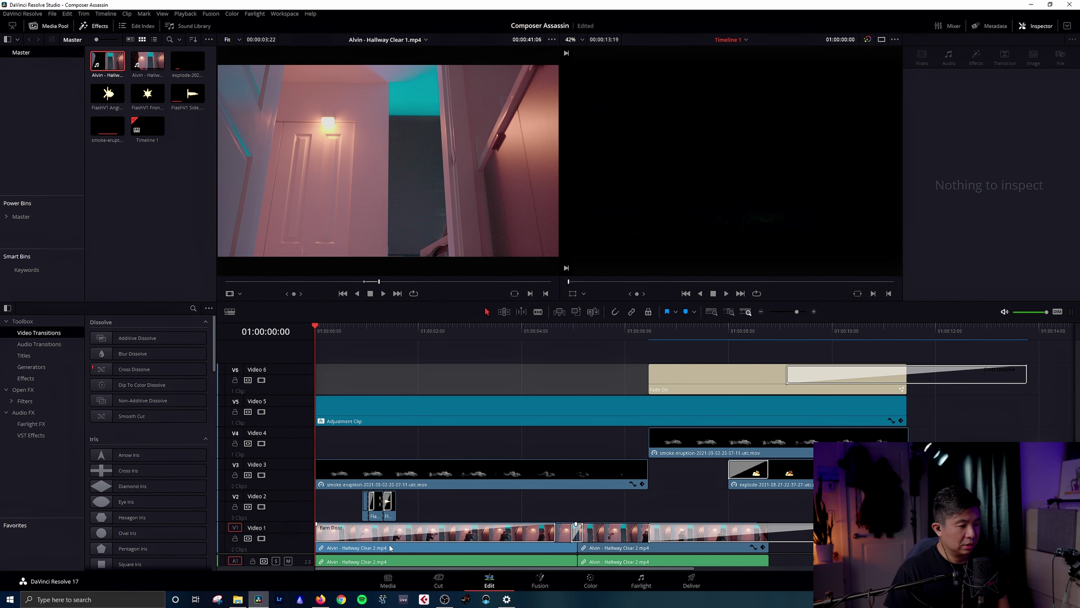
pyautogui.click(345, 535)
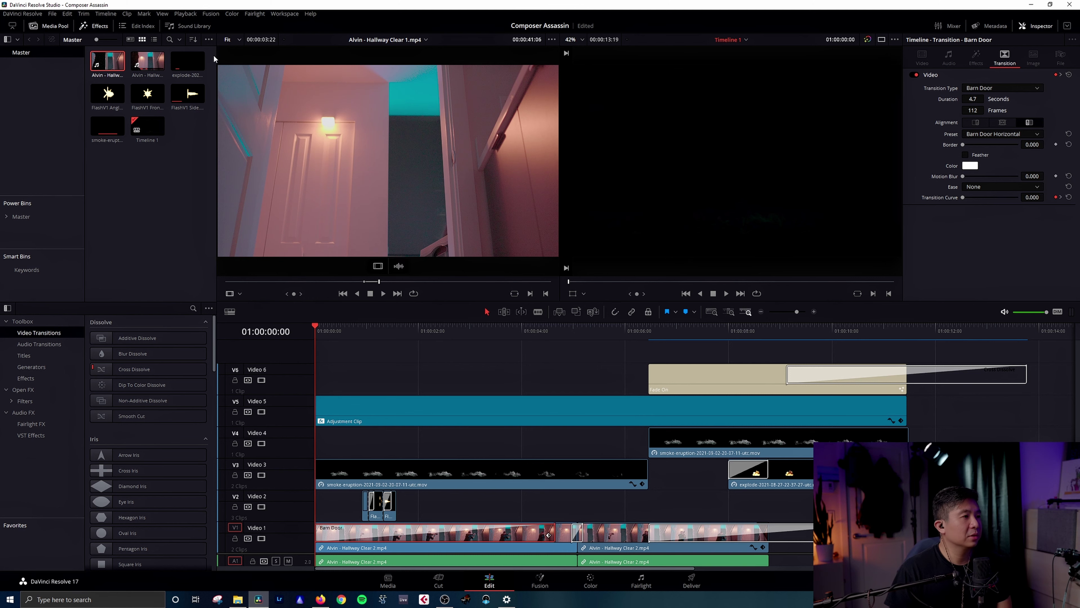
pyautogui.click(106, 14)
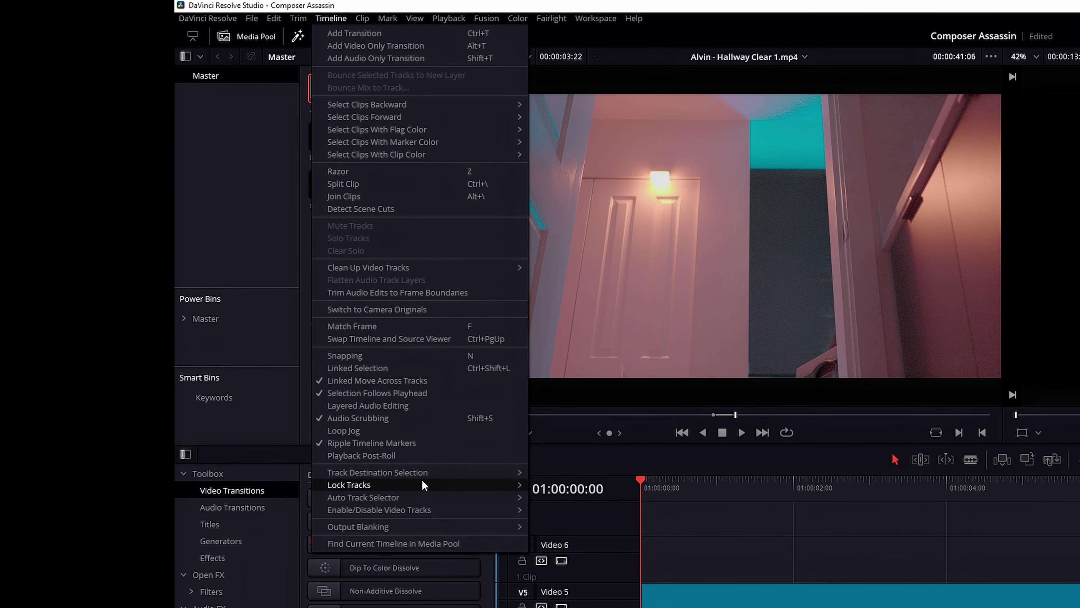
# Reset the timeline's Output Blanking to remove the bars
pyautogui.moveTo(413, 527)
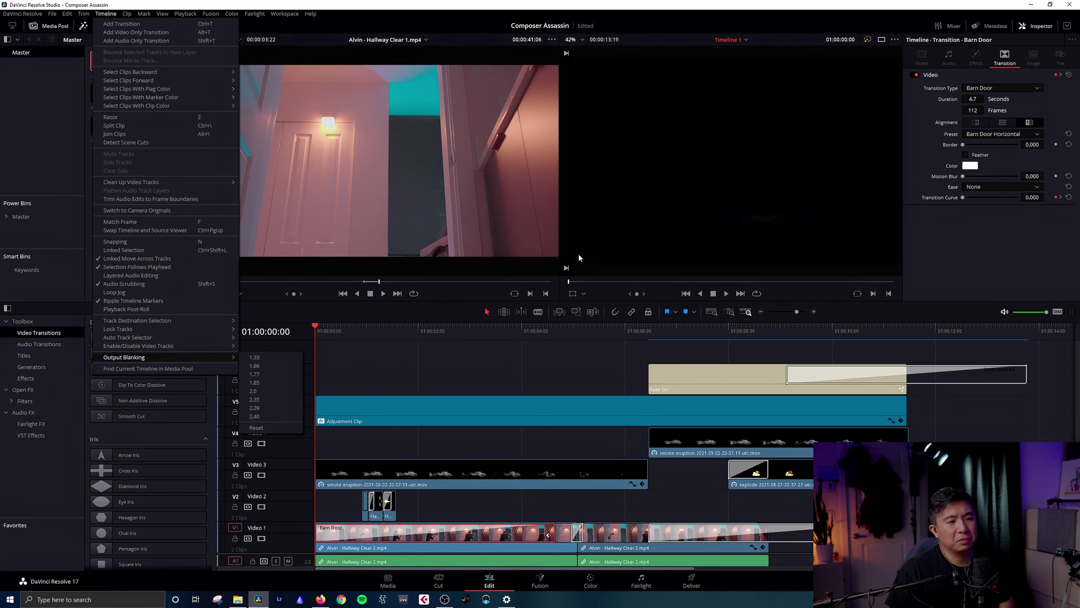
pyautogui.moveTo(198, 355)
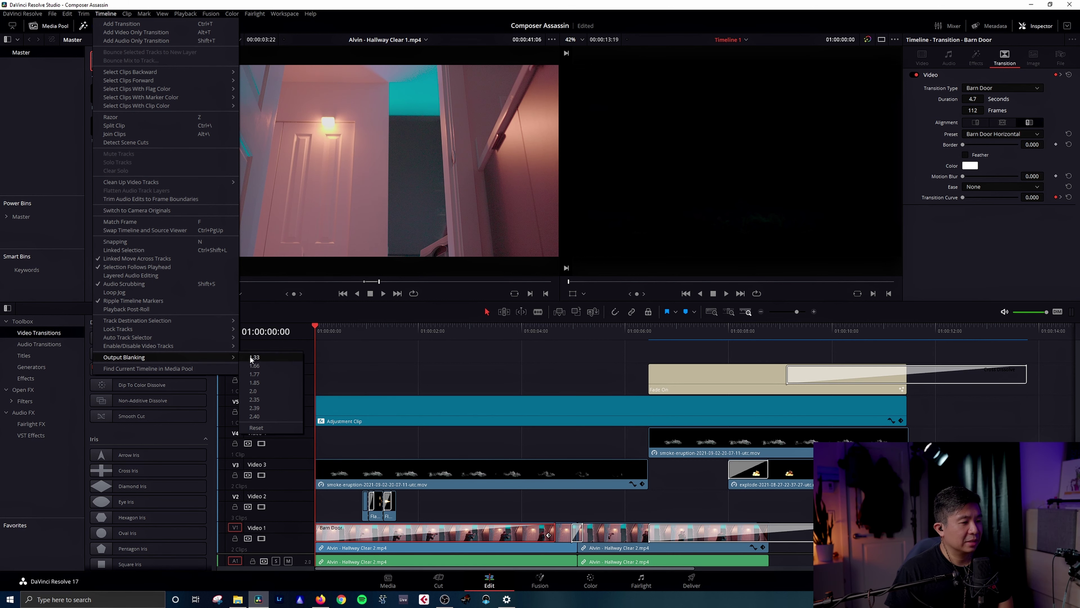
pyautogui.click(268, 427)
# Select the Adjustment Clip on Video 5, play through the opening, and return to the first frame
pyautogui.click(340, 409)
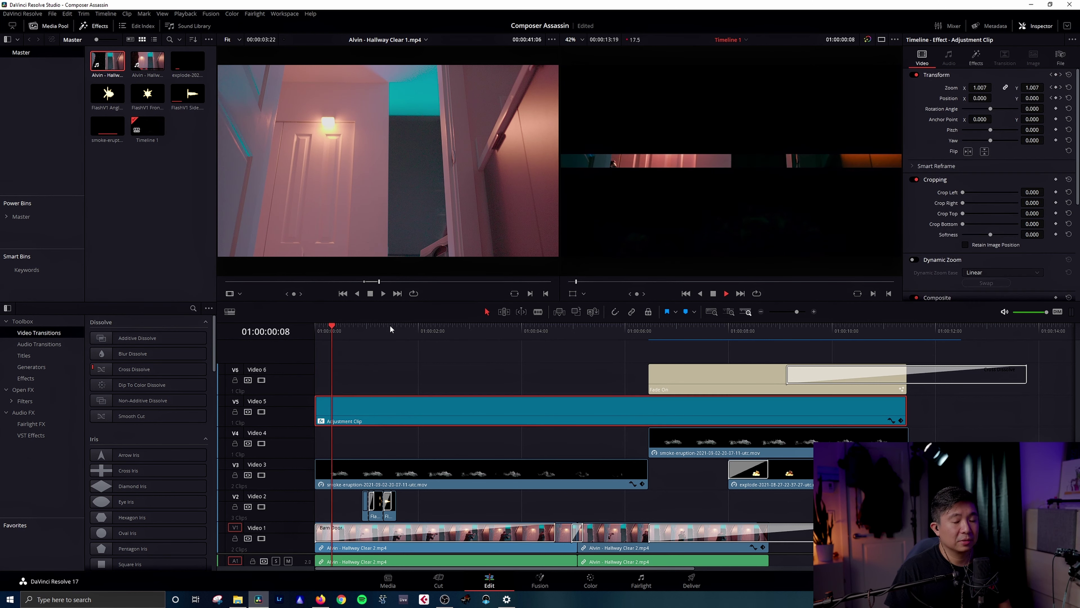
pyautogui.press('space')
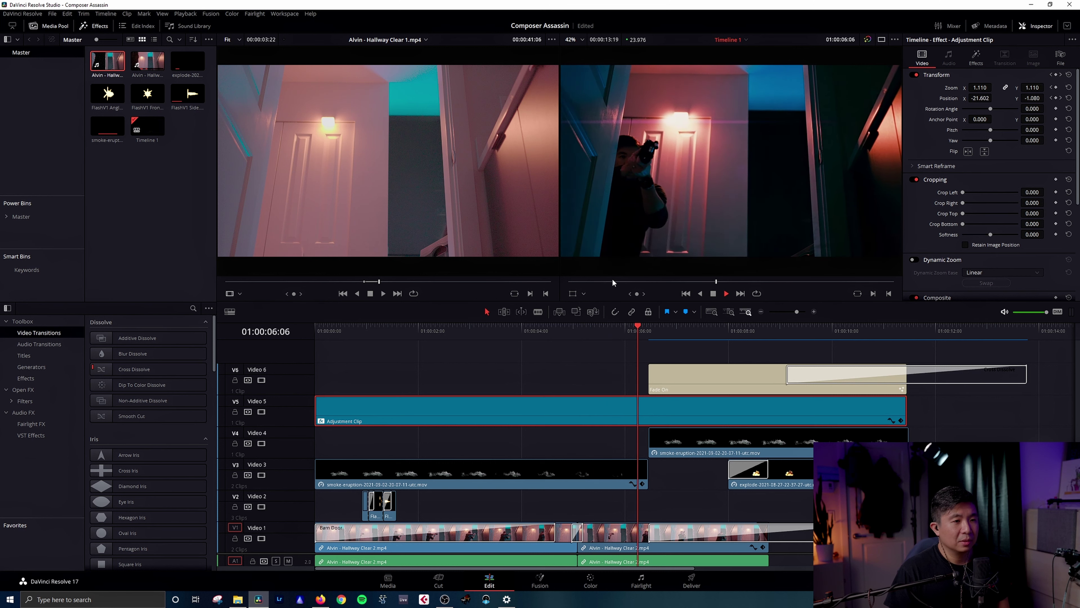
pyautogui.press('space')
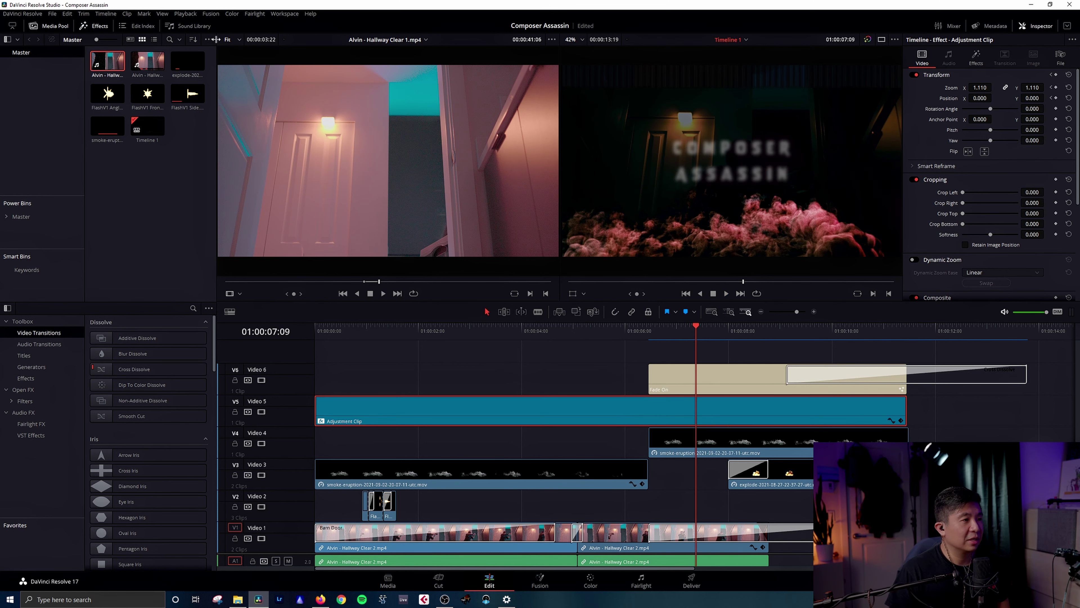
pyautogui.click(327, 331)
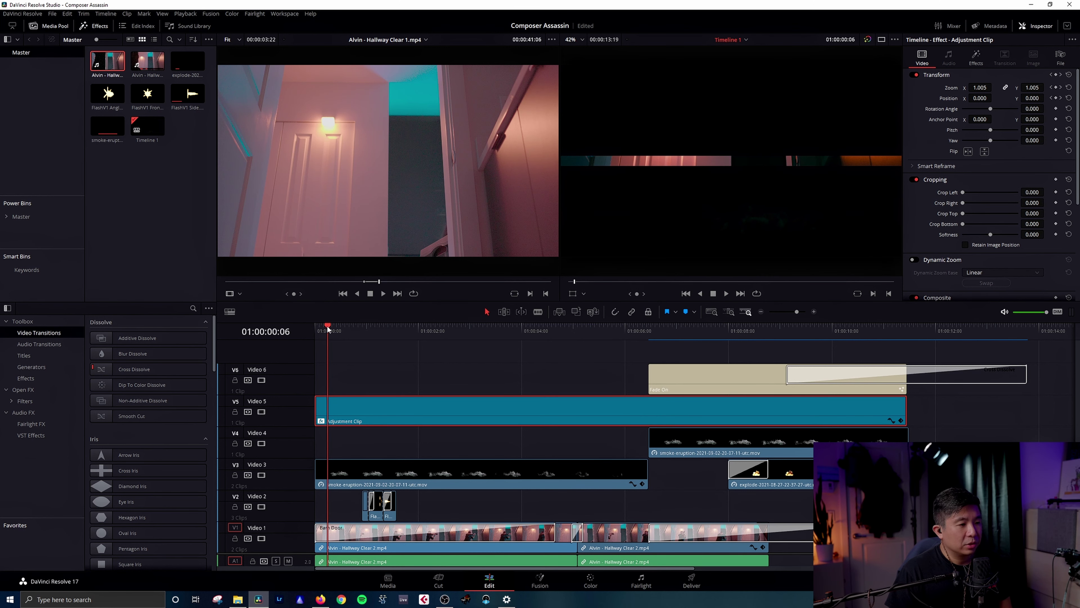
pyautogui.press('Left')
pyautogui.press('Left')
pyautogui.press('Left')
pyautogui.press('Left')
pyautogui.press('Left')
pyautogui.press('Left')
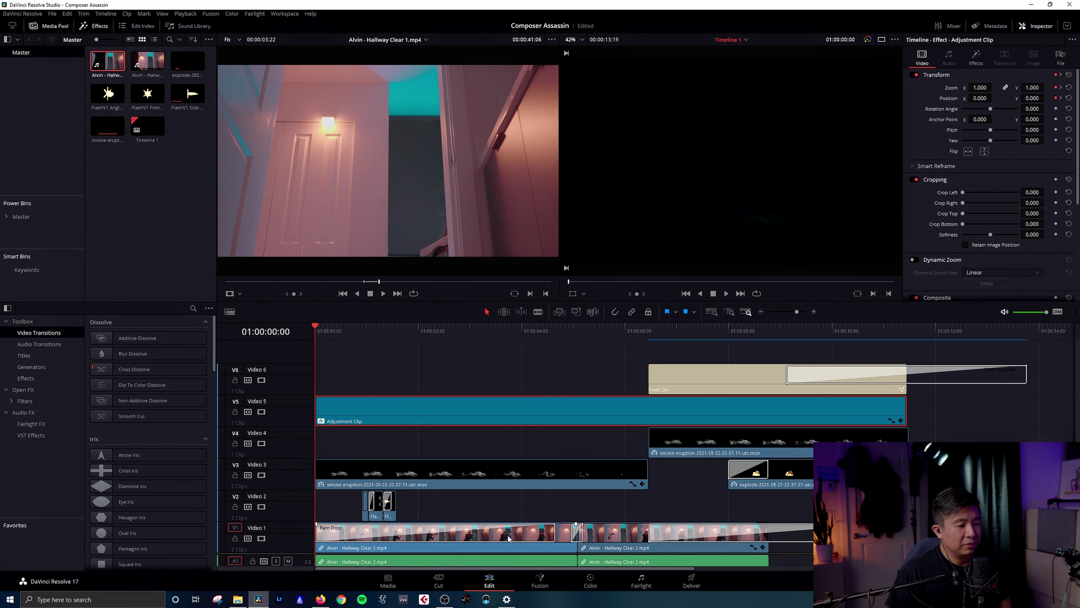
pyautogui.click(590, 582)
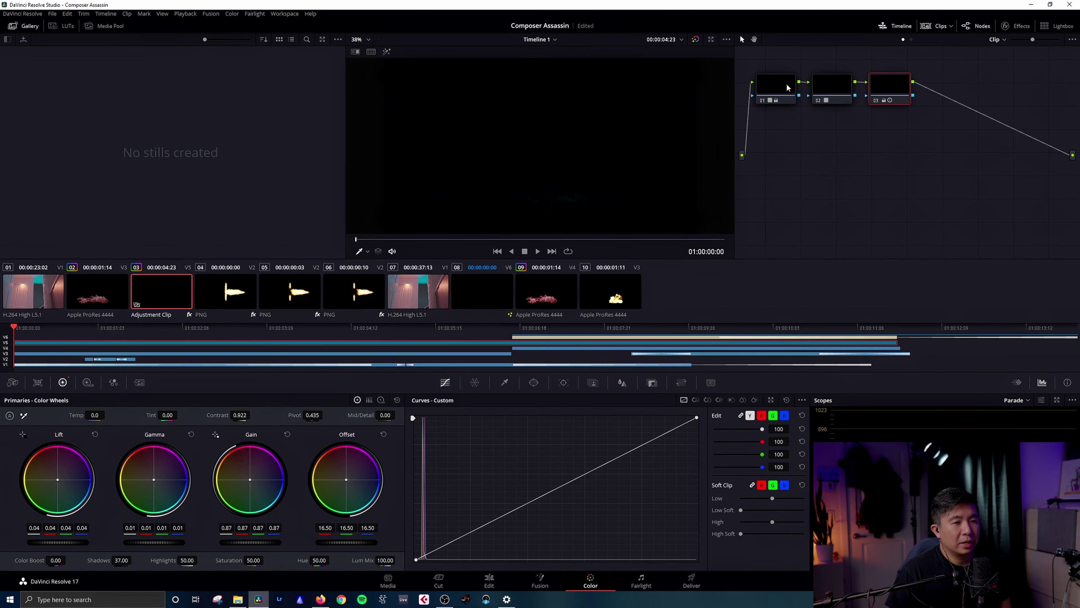
pyautogui.click(833, 83)
pyautogui.click(890, 84)
pyautogui.click(776, 87)
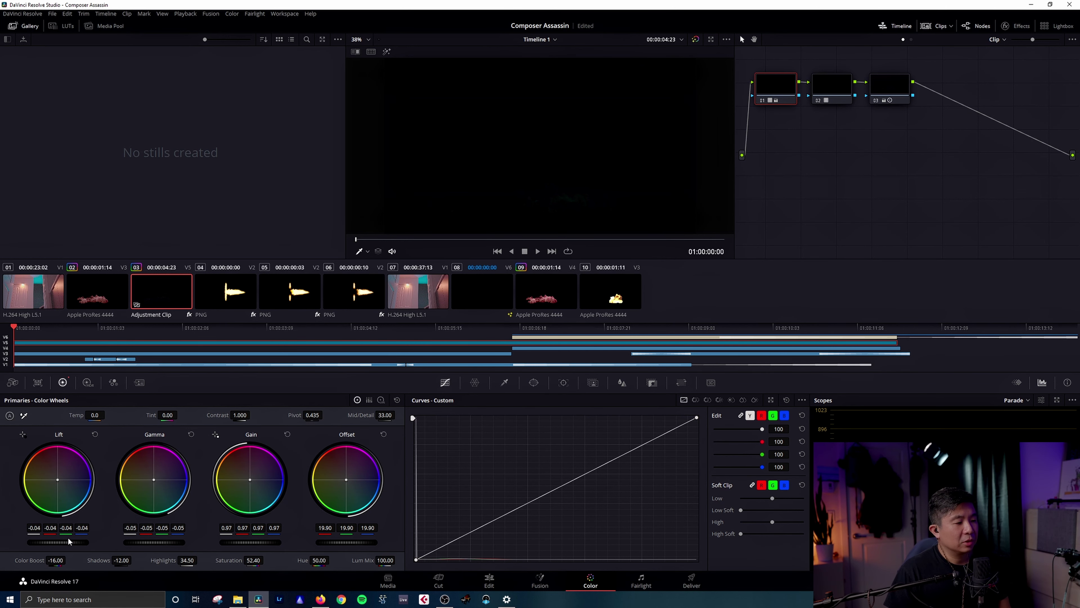
pyautogui.click(422, 239)
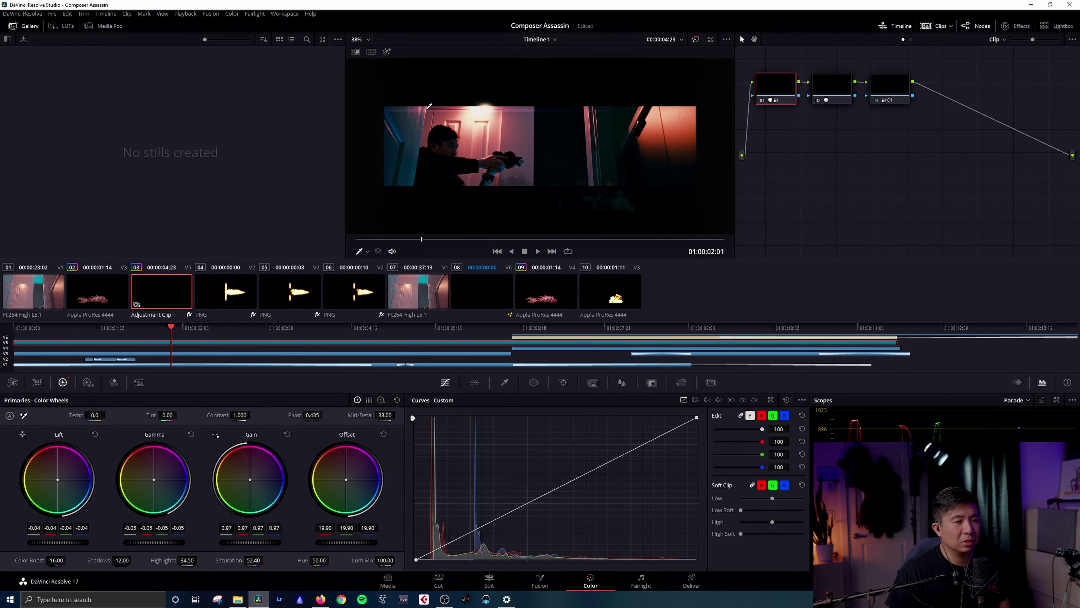
pyautogui.click(834, 85)
pyautogui.rightClick(841, 92)
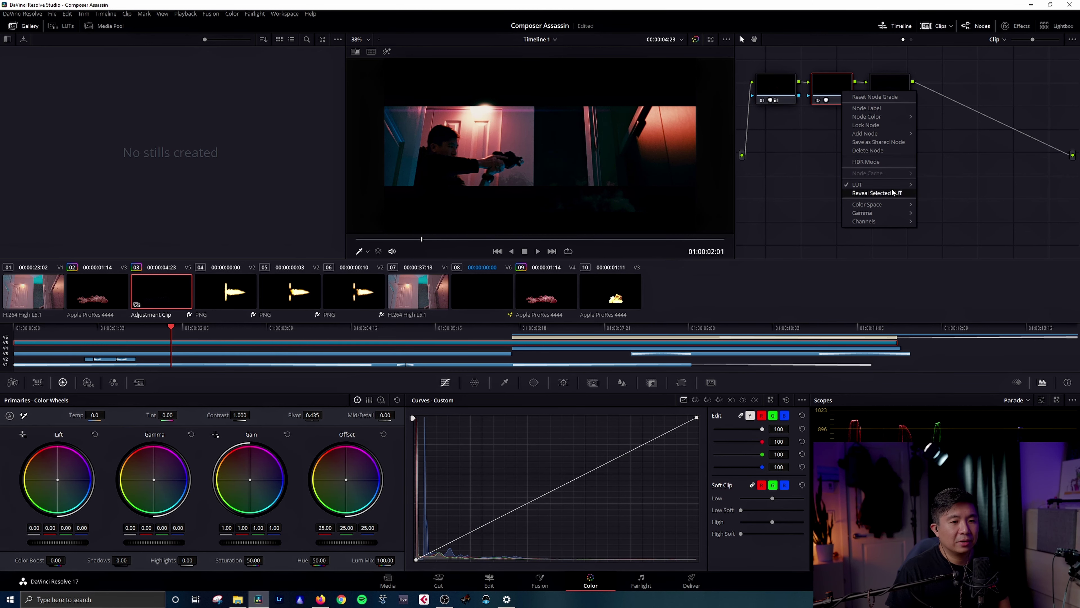
pyautogui.moveTo(885, 184)
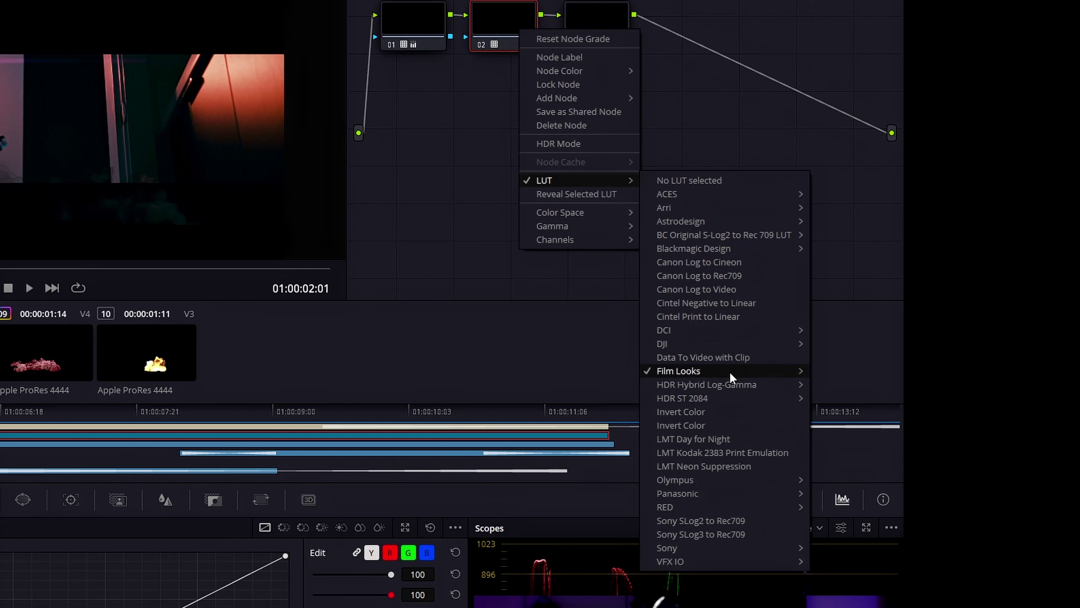
pyautogui.moveTo(734, 377)
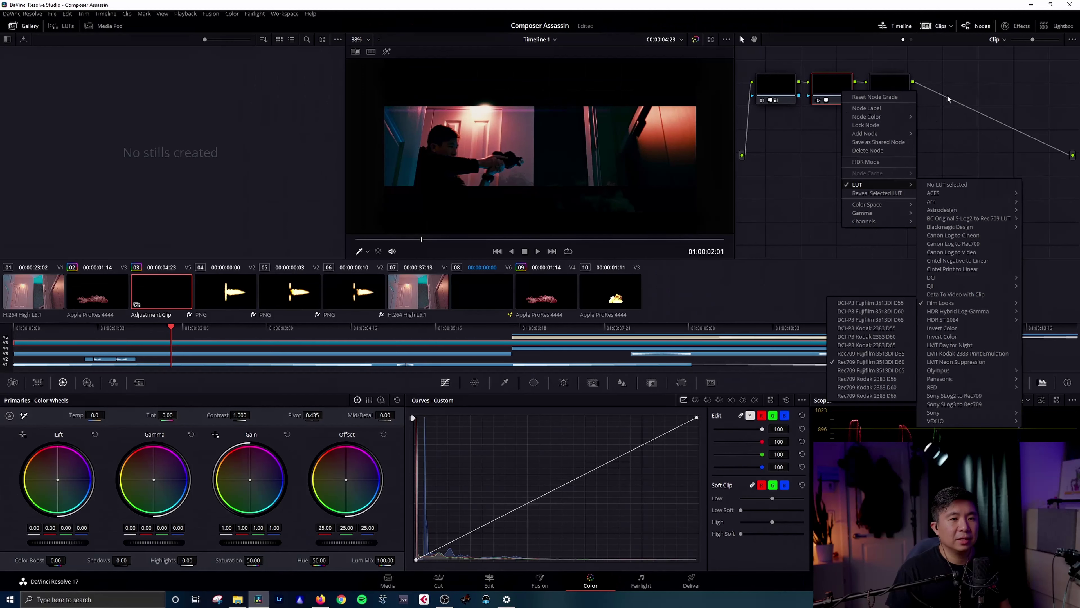
pyautogui.click(948, 98)
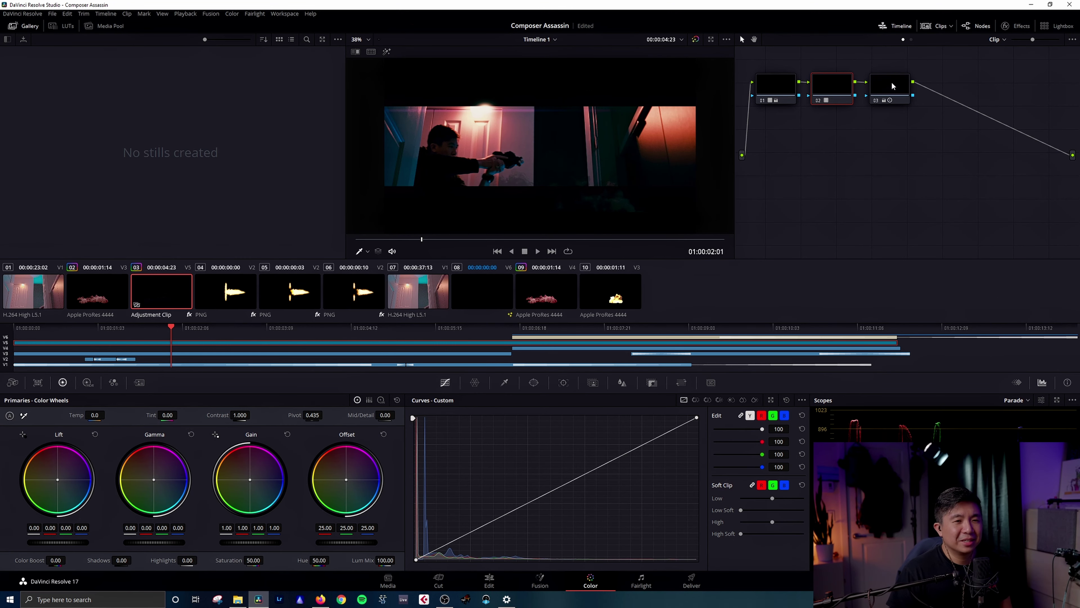
pyautogui.click(880, 89)
pyautogui.rightClick(890, 86)
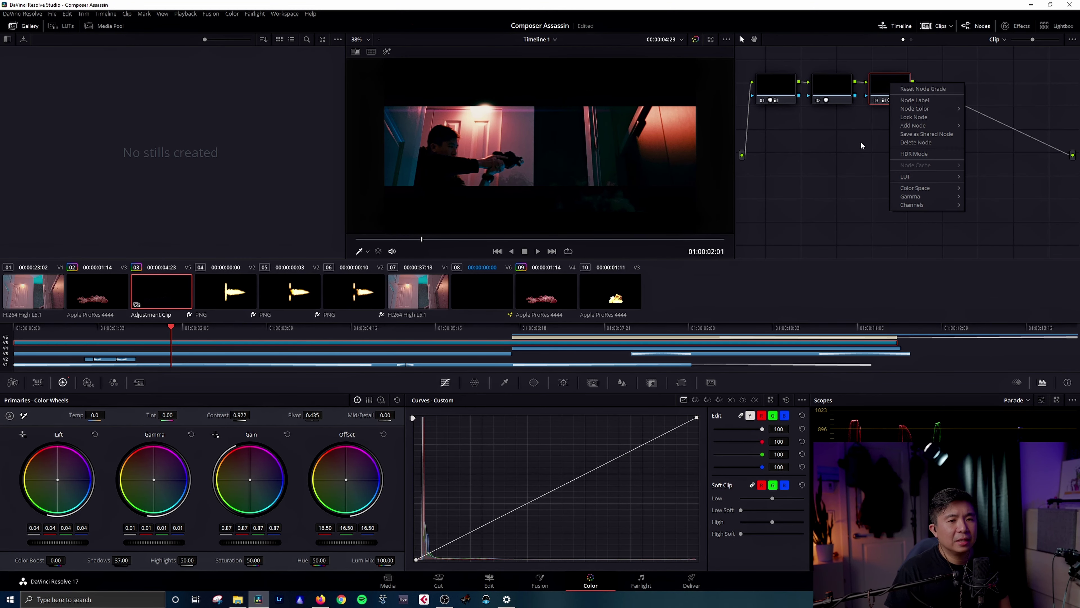
pyautogui.click(888, 86)
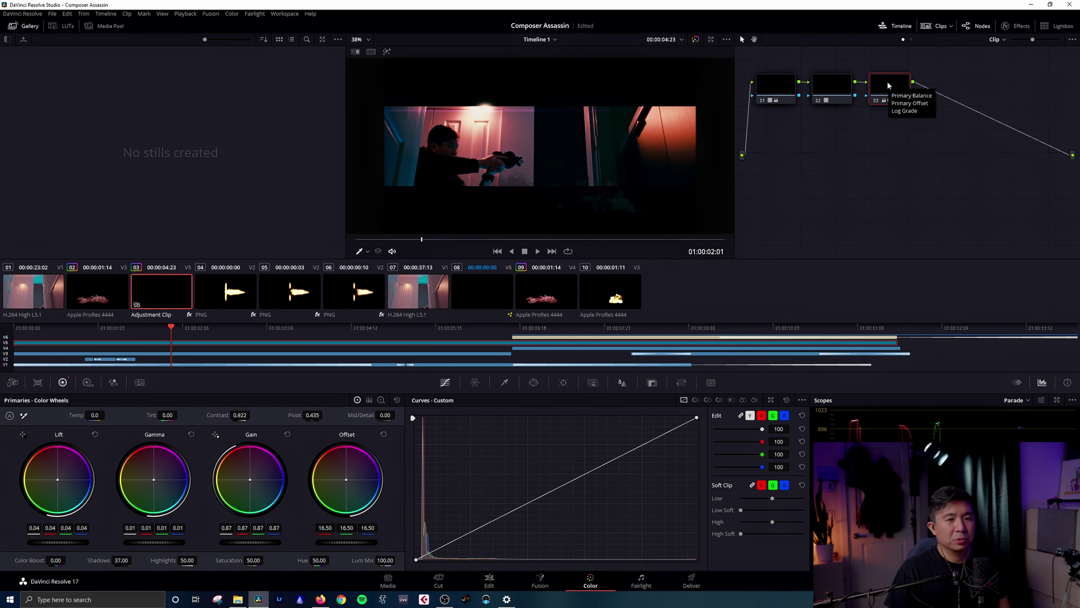
pyautogui.hotkey('shift', '4')
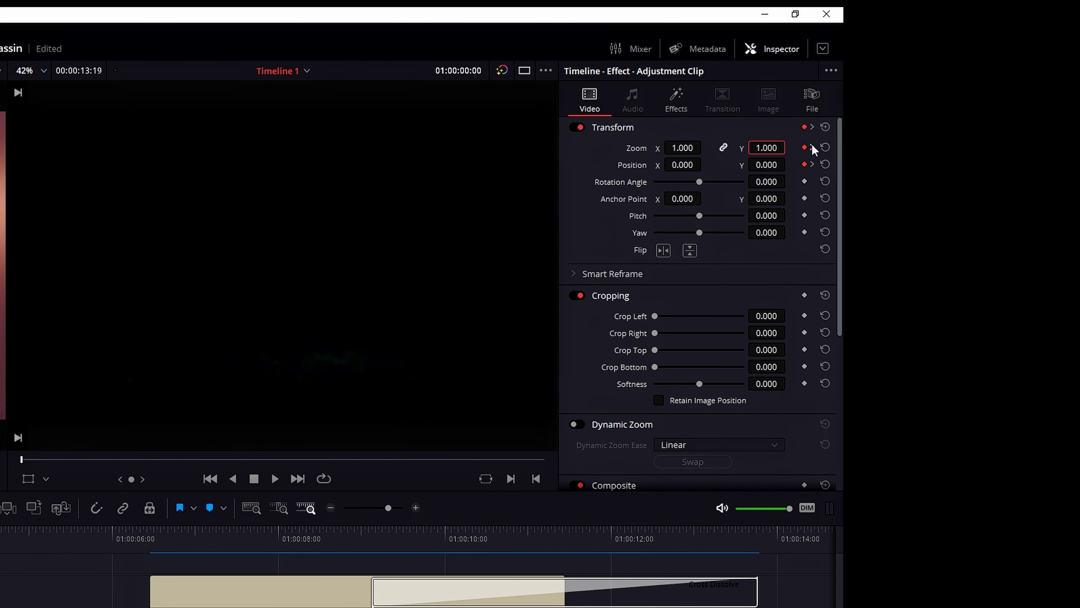
# Step through the adjustment clip's Zoom and Position keyframes to 1.110 zoom, then scrub to the title
pyautogui.click(812, 147)
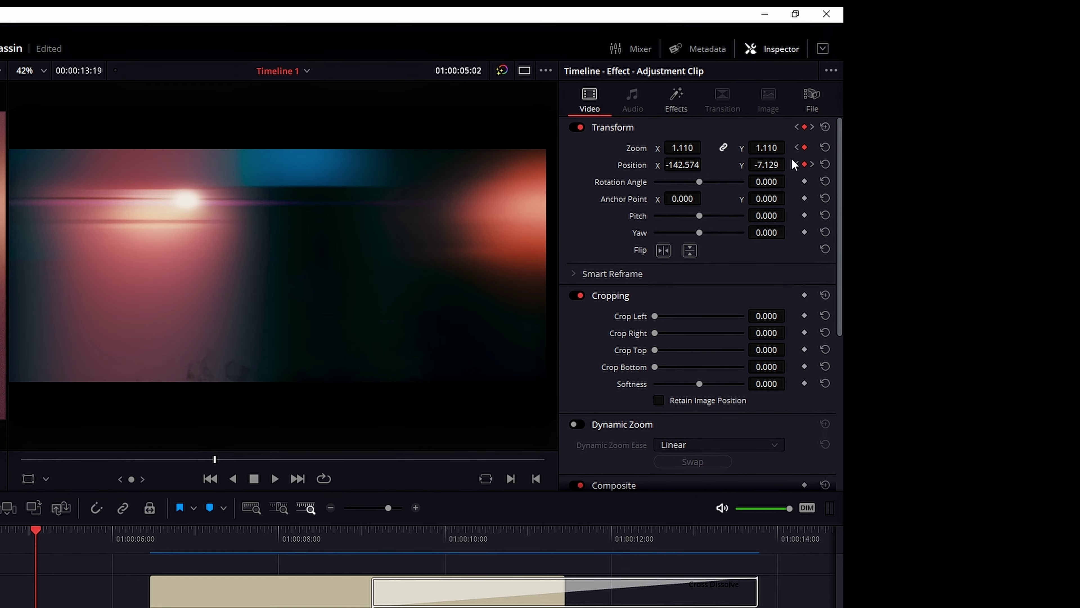
pyautogui.click(797, 148)
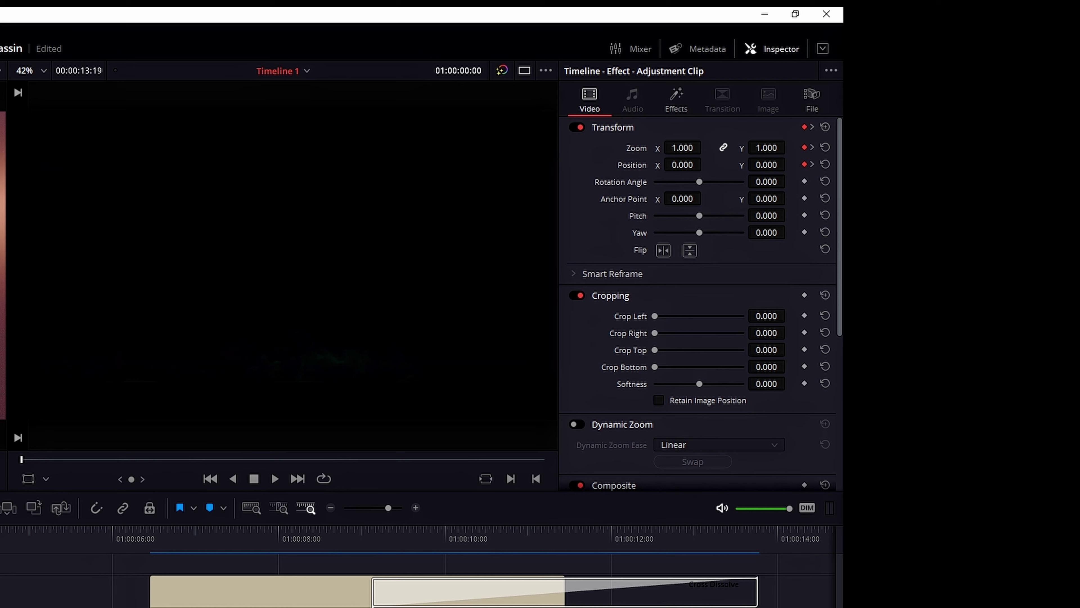
pyautogui.press('Right')
pyautogui.press('Left')
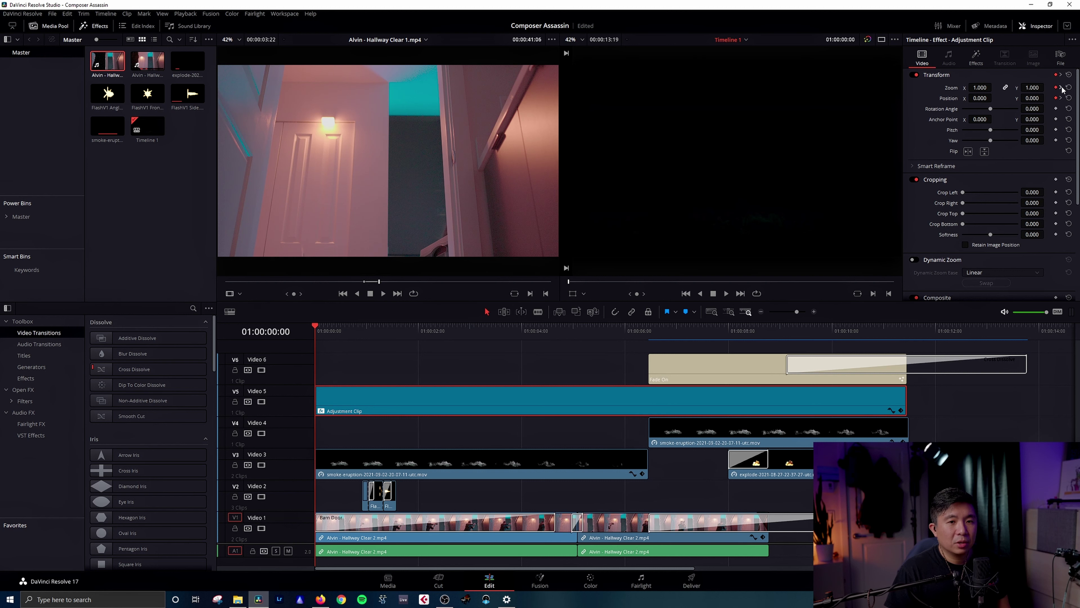
pyautogui.click(1062, 88)
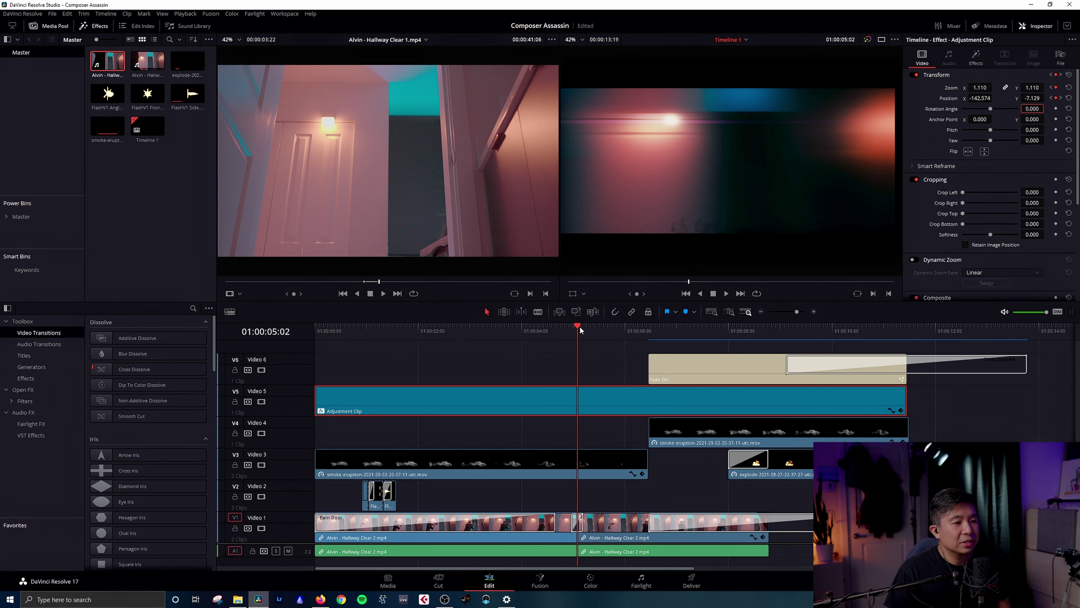
pyautogui.moveTo(581, 331); pyautogui.dragTo(288, 340)
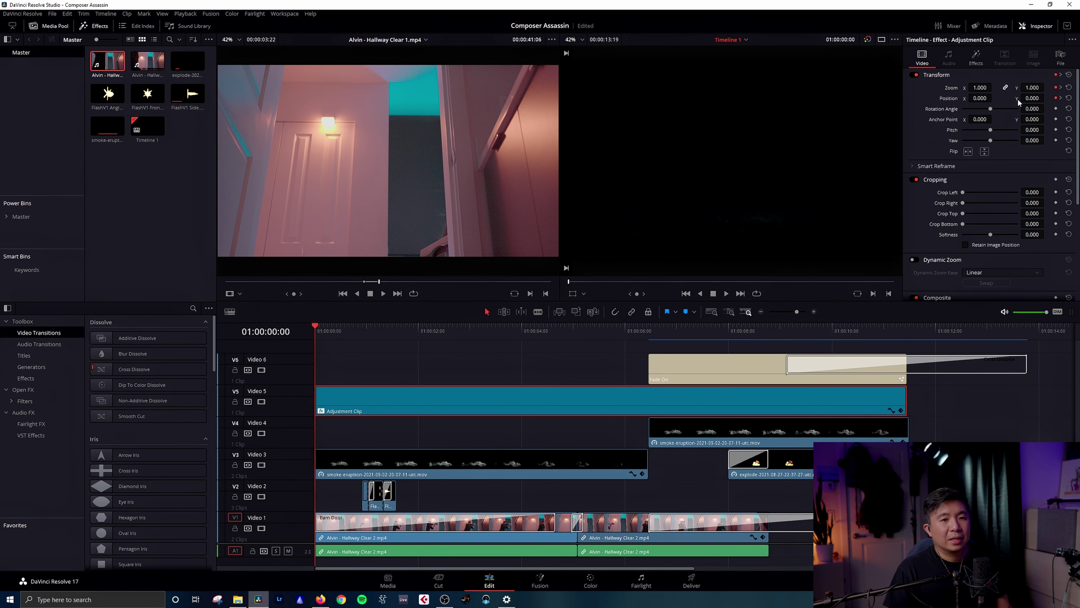
pyautogui.click(1062, 99)
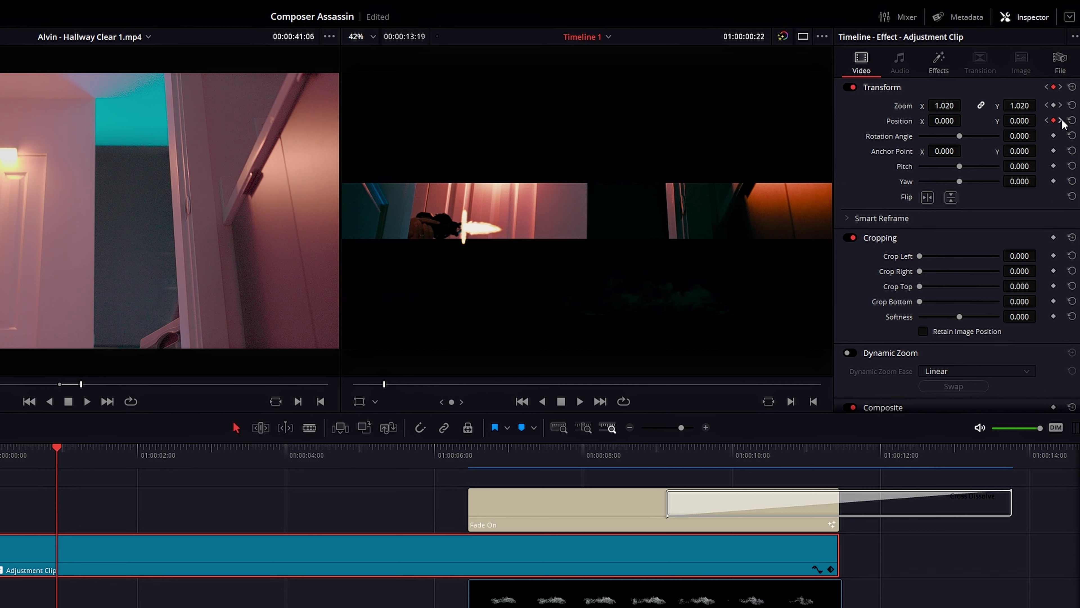
pyautogui.click(1061, 121)
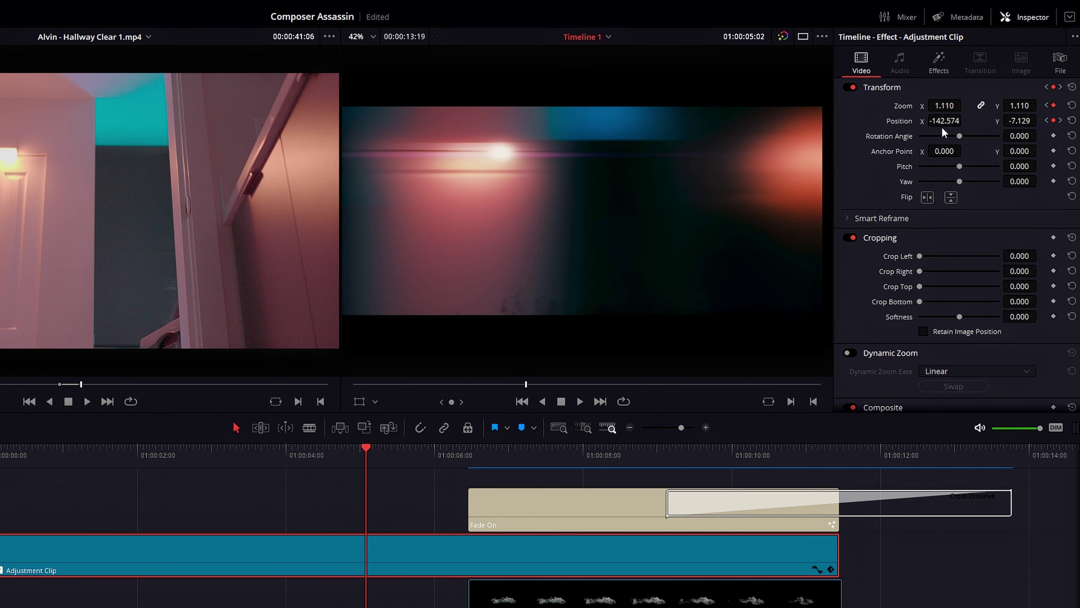
pyautogui.click(1060, 121)
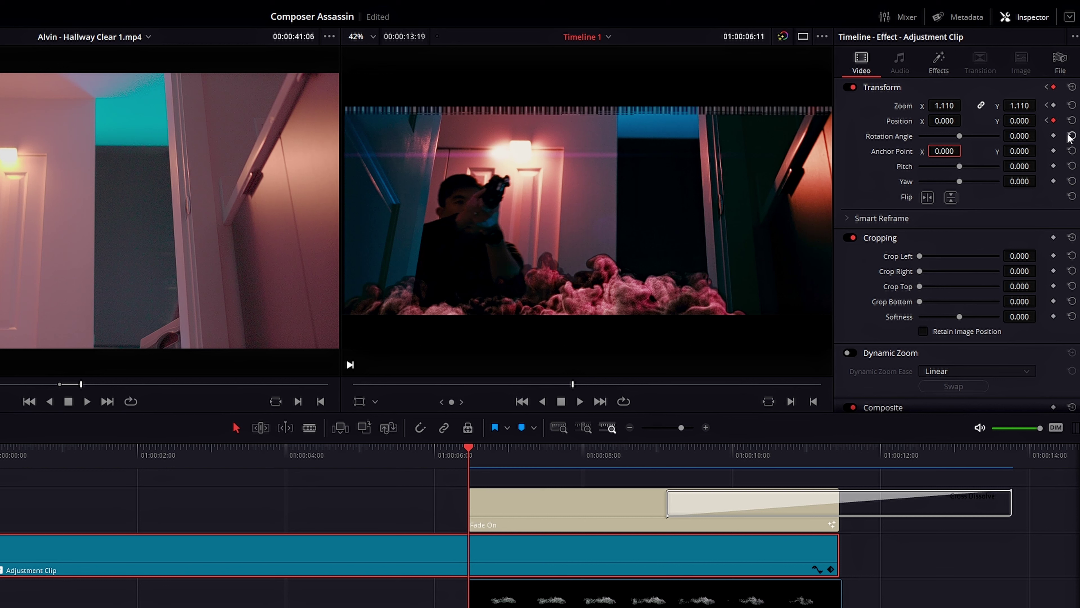
pyautogui.moveTo(470, 454); pyautogui.dragTo(513, 452)
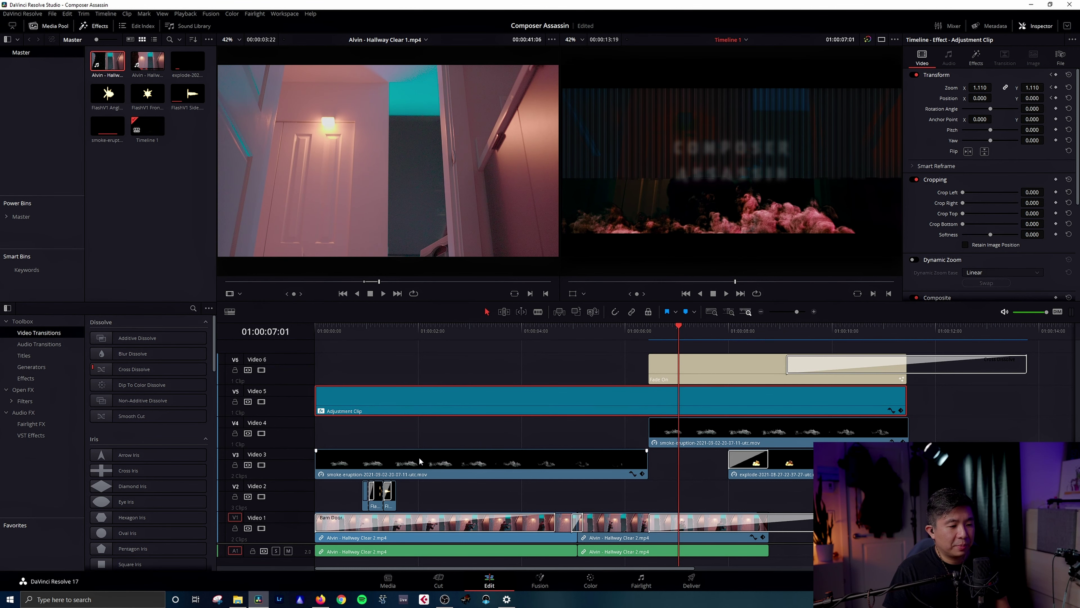
pyautogui.click(436, 532)
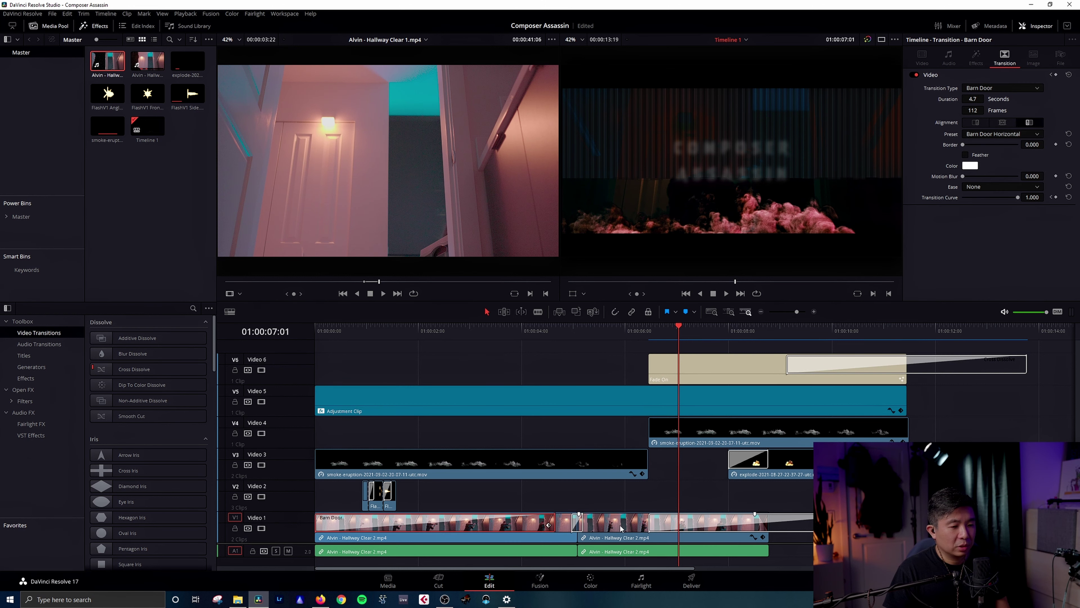
pyautogui.click(621, 528)
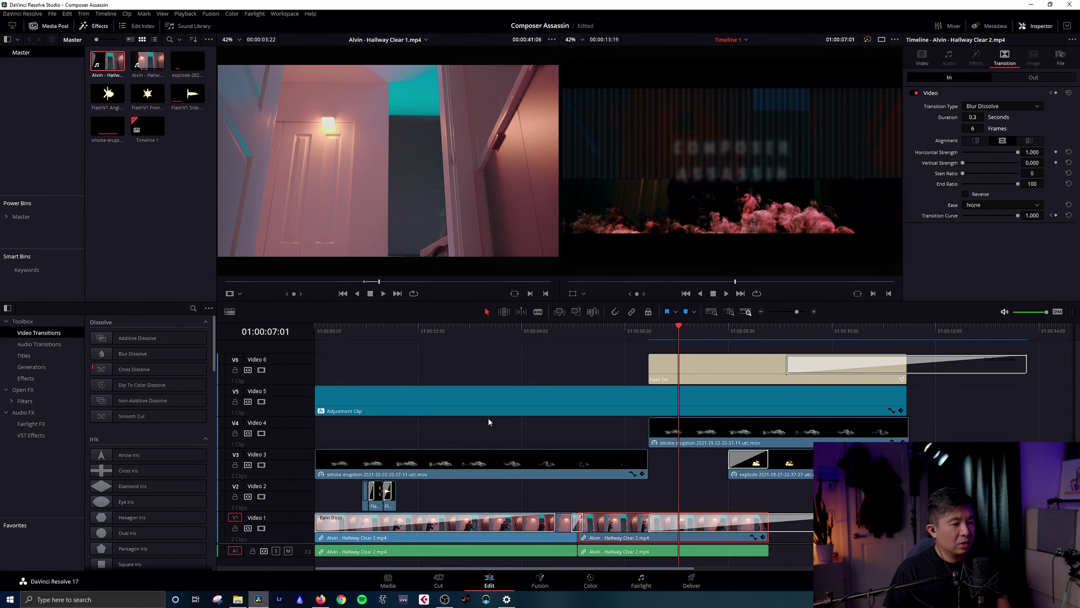
pyautogui.click(492, 400)
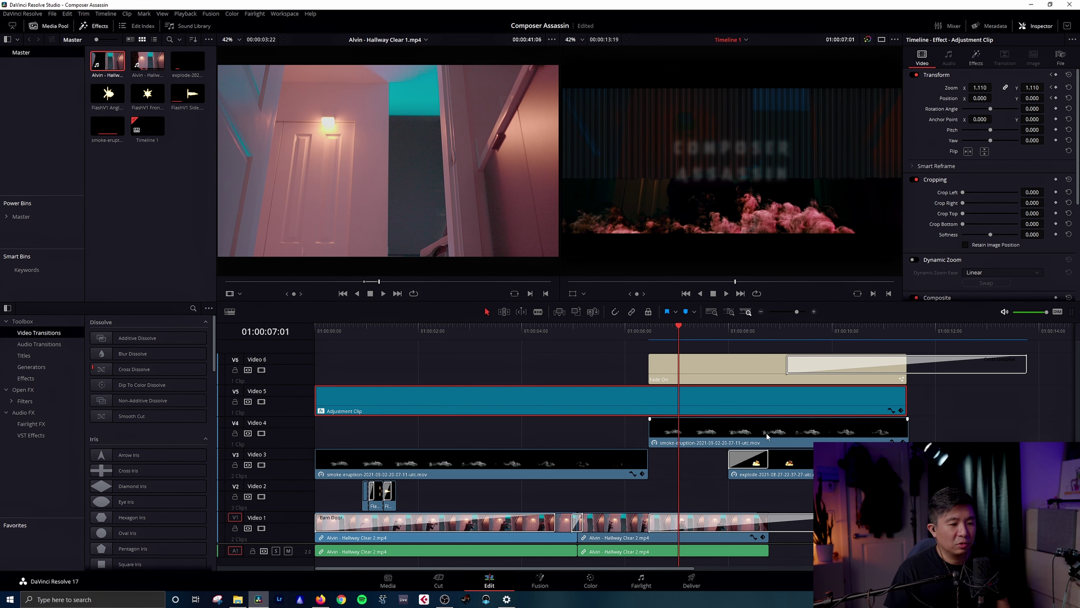
pyautogui.click(461, 536)
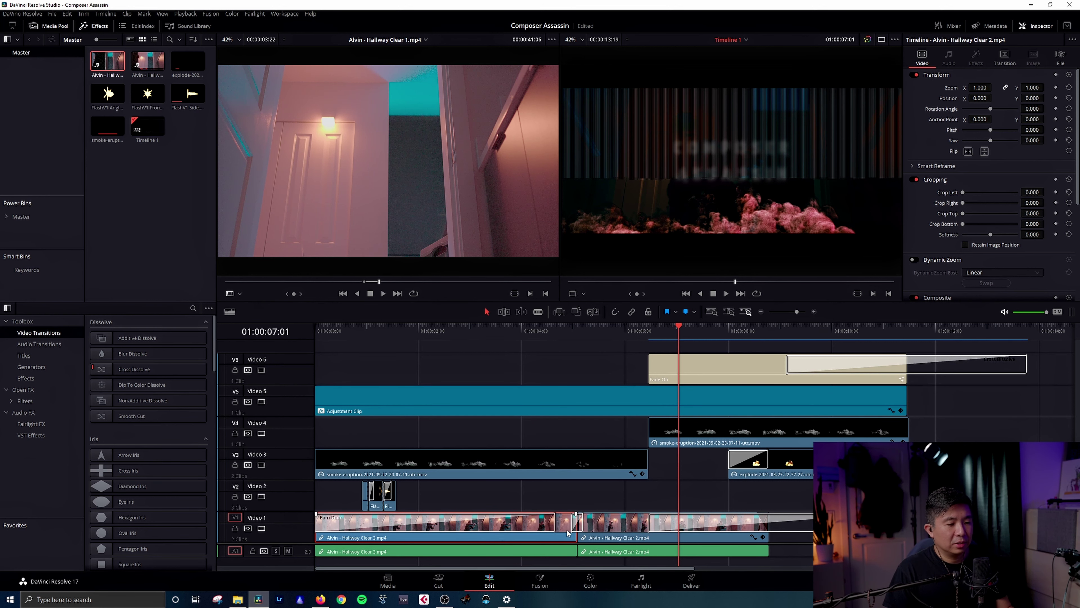
pyautogui.click(624, 532)
pyautogui.click(610, 342)
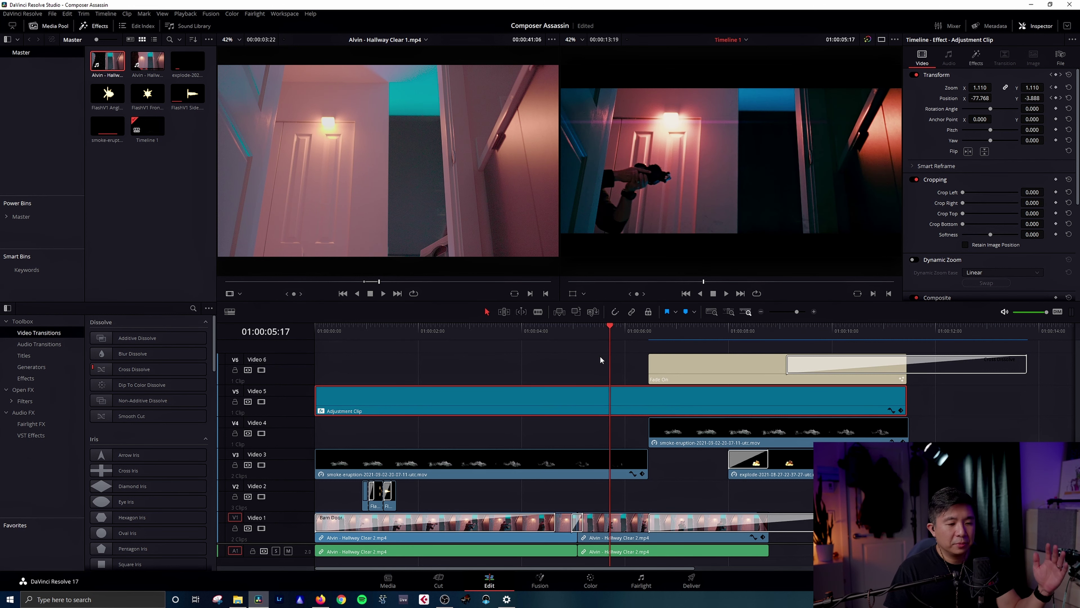
pyautogui.click(606, 524)
pyautogui.click(564, 524)
pyautogui.click(491, 389)
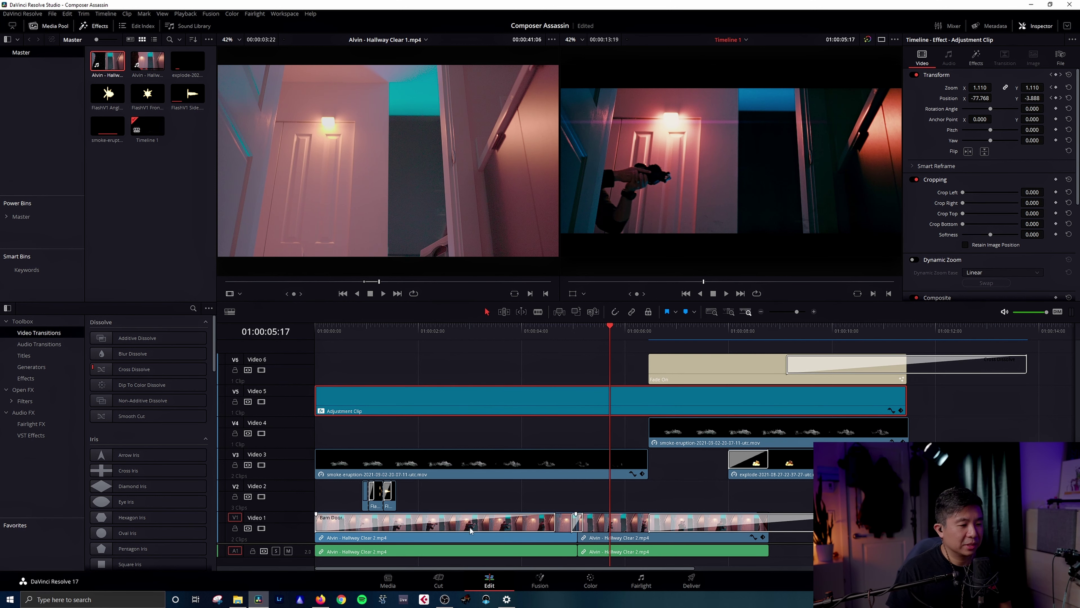
pyautogui.click(416, 537)
pyautogui.press('Home')
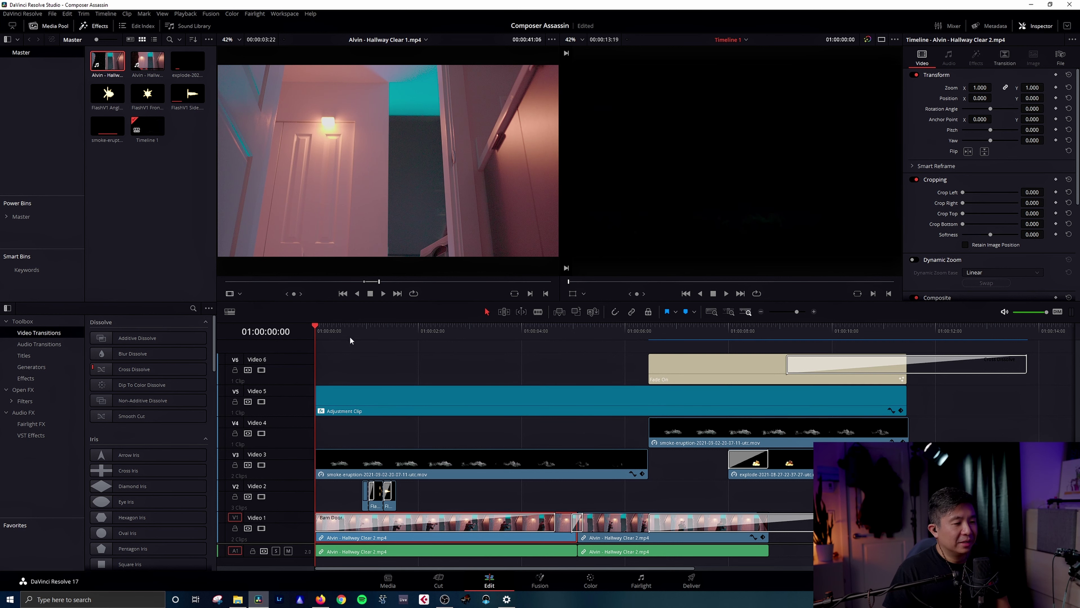
pyautogui.press('space')
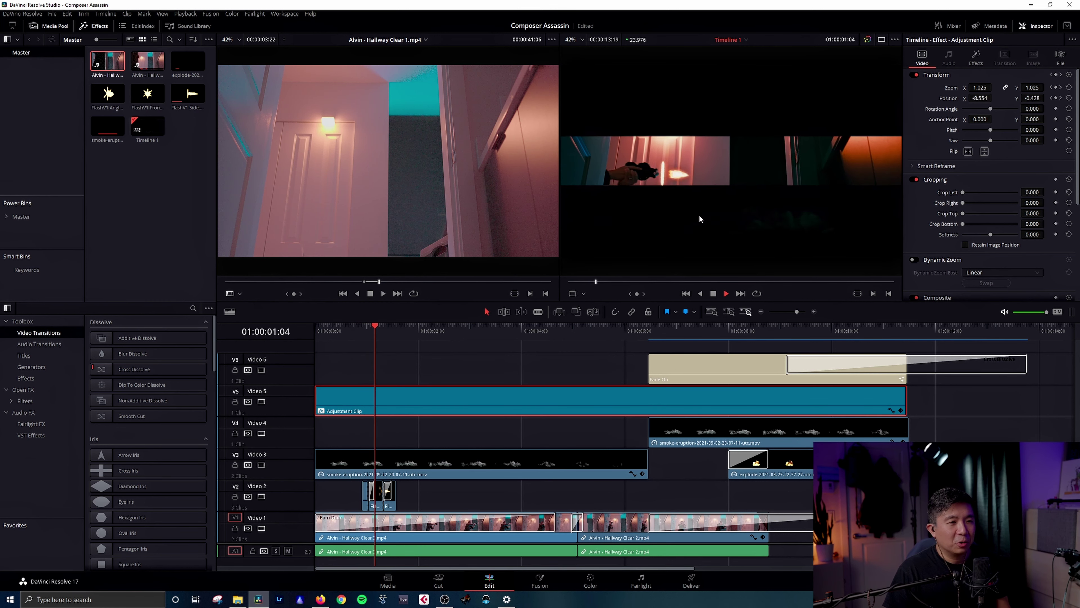
# Stop playback and apply a Barn Door transition to the opening hallway clip on V1
pyautogui.press('space')
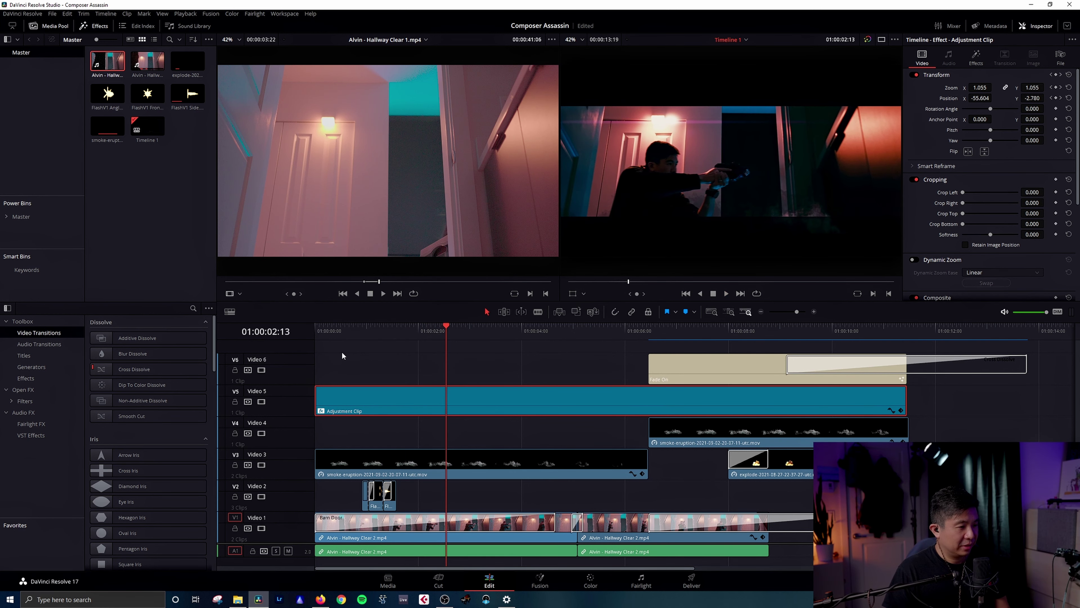
pyautogui.click(349, 329)
pyautogui.scroll(-5, 148, 455)
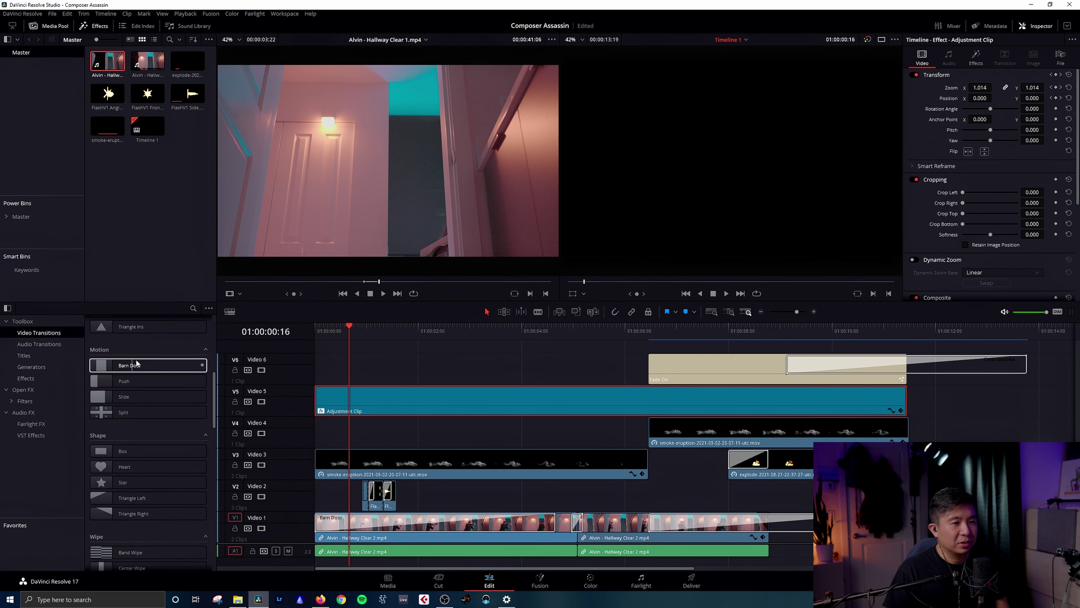
pyautogui.moveTo(129, 369); pyautogui.dragTo(435, 536)
# Preview the Barn Door Vertical preset, then switch the transition back to Barn Door Horizontal
pyautogui.click(464, 526)
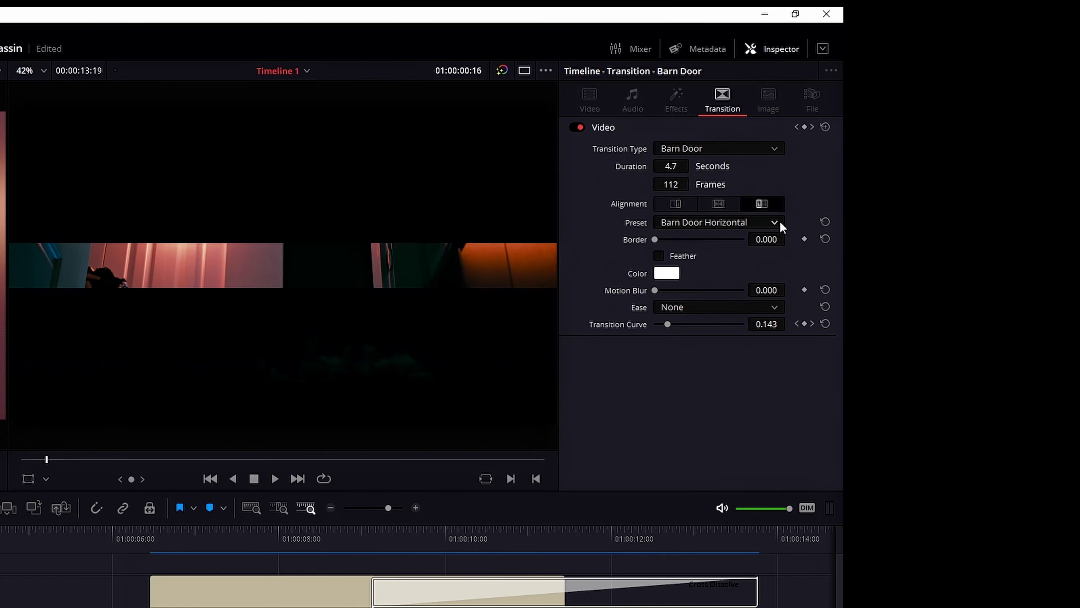
pyautogui.click(748, 231)
pyautogui.click(742, 241)
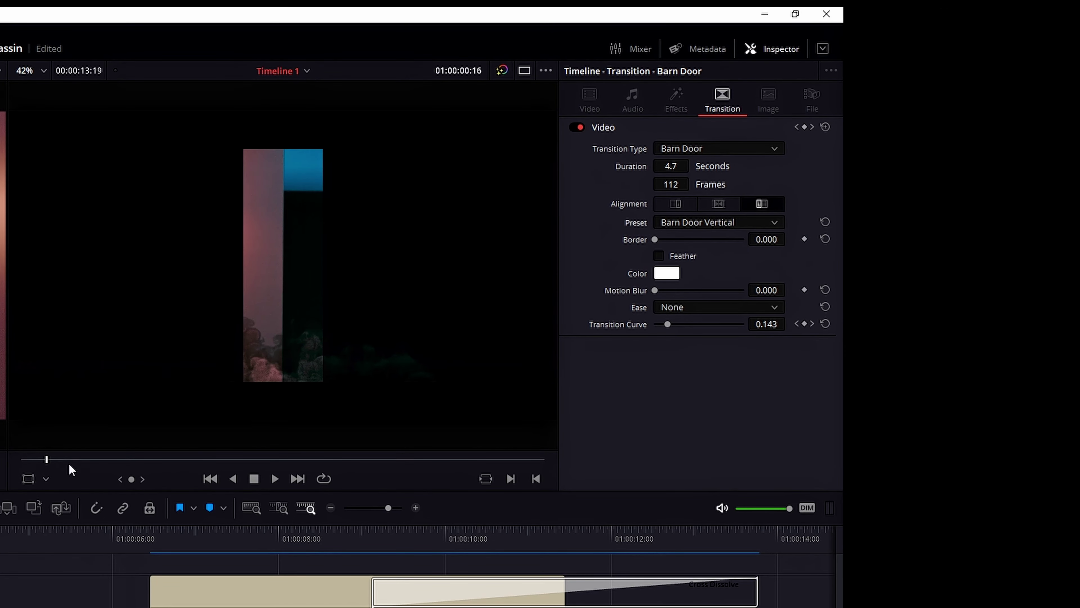
pyautogui.press('space')
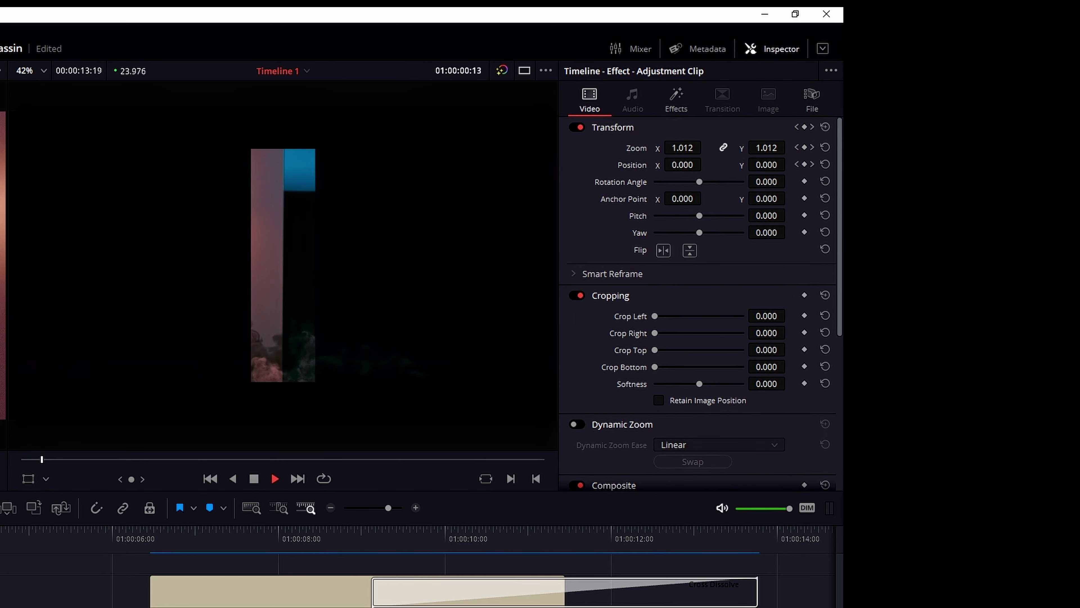
pyautogui.press('space')
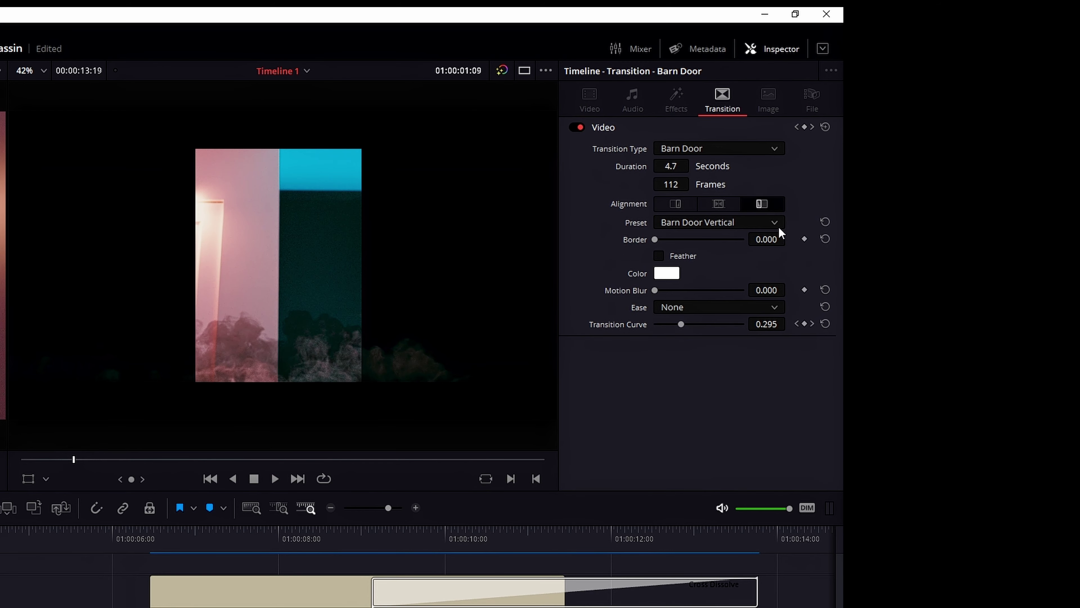
pyautogui.click(777, 226)
pyautogui.click(710, 248)
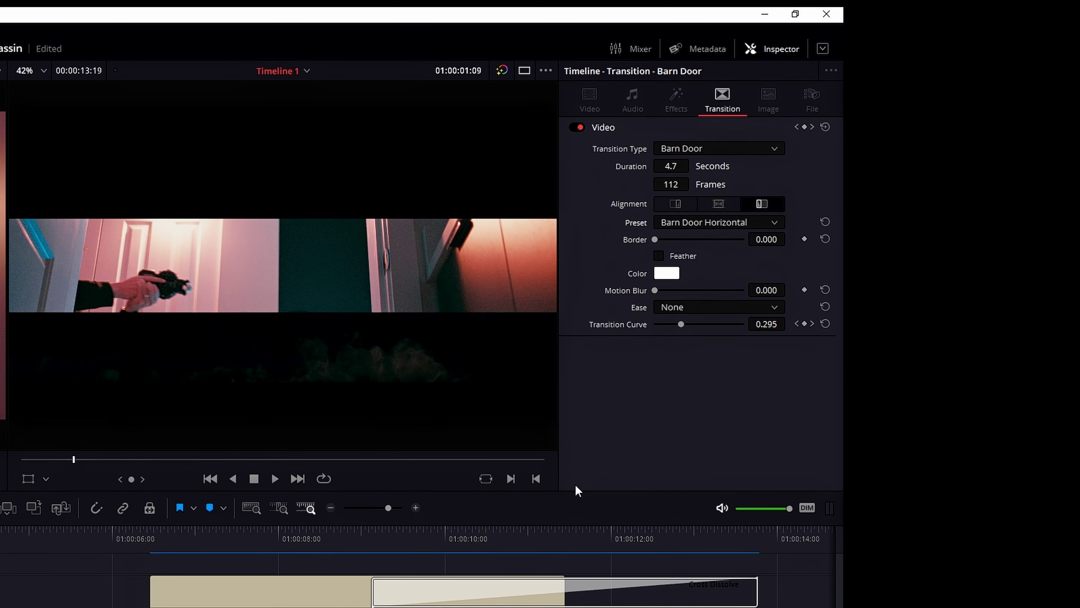
pyautogui.press('space')
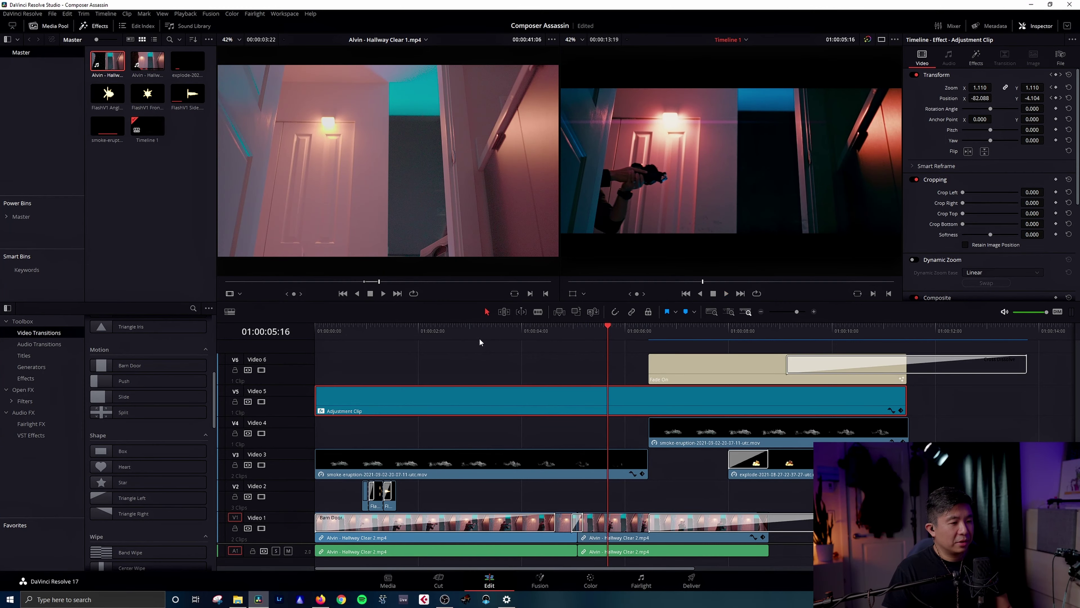
# Mute the A1 audio track and replay the opening push-in around 01:00:03–01:00:04
pyautogui.click(479, 336)
pyautogui.click(289, 550)
pyautogui.moveTo(416, 327); pyautogui.dragTo(443, 328)
pyautogui.press('space')
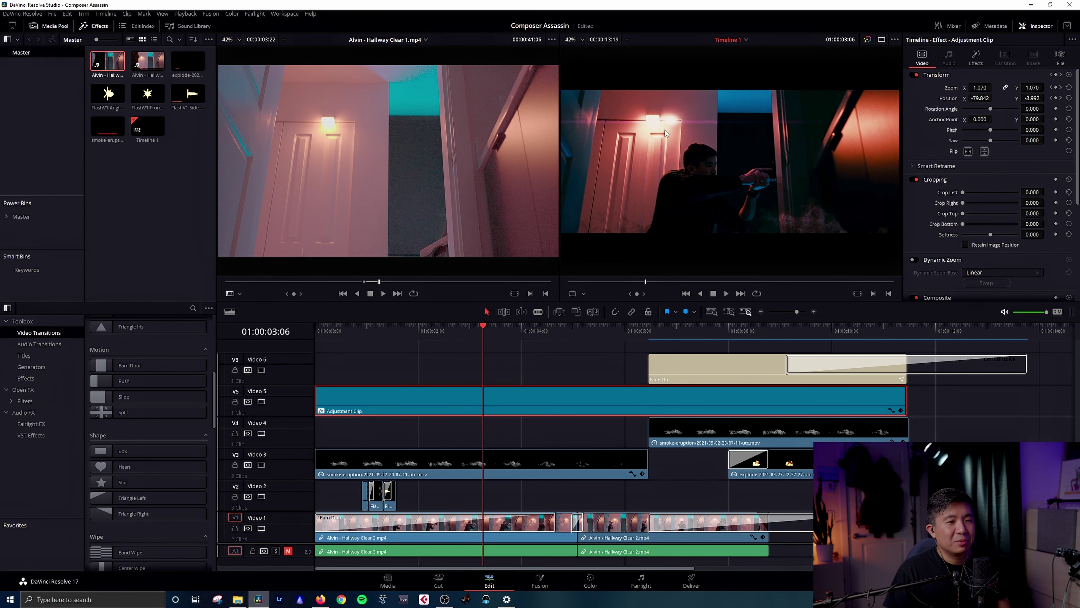
pyautogui.press('space')
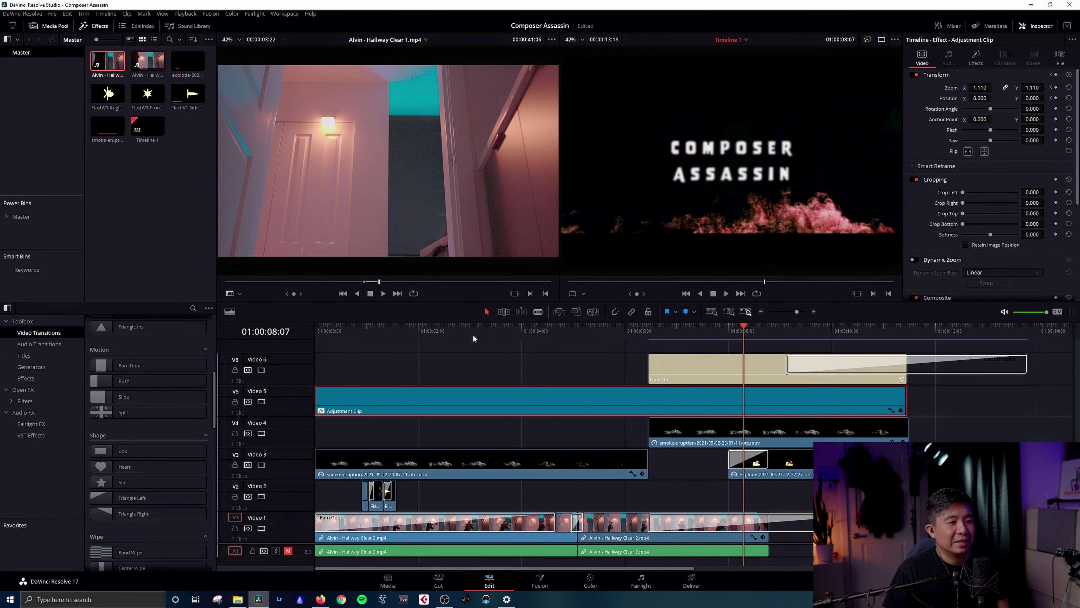
pyautogui.click(517, 331)
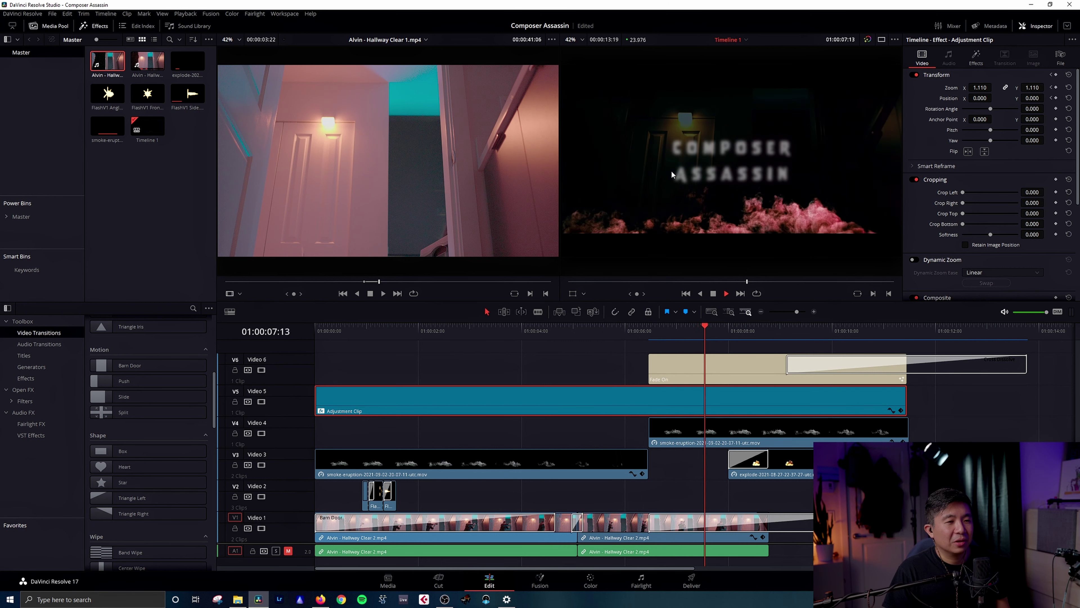
pyautogui.click(480, 330)
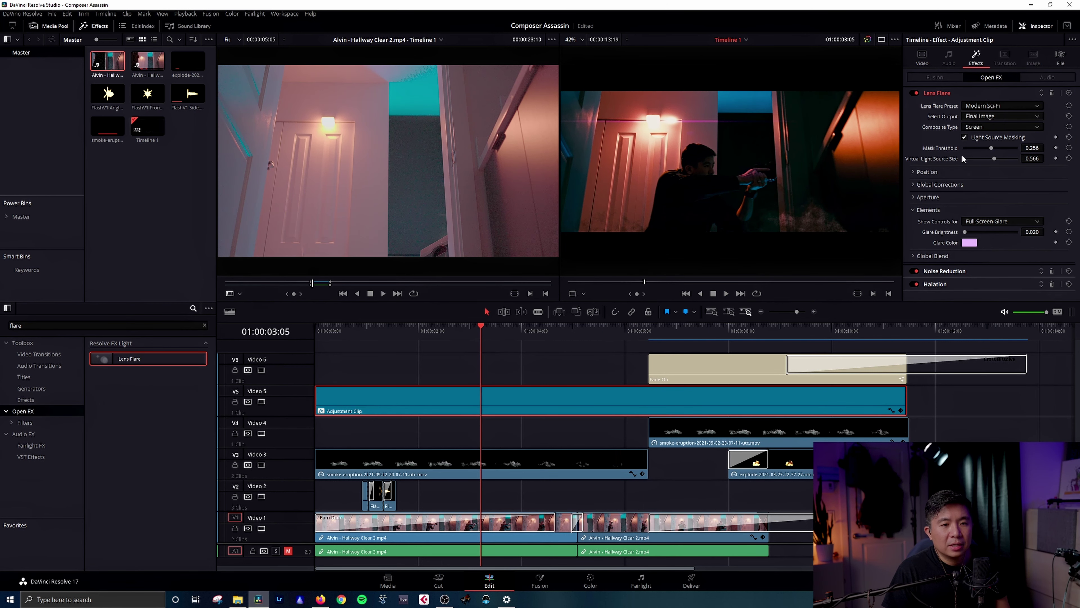
# At 01:00:02:03, keyframe the lens flare position, moving it to X 0.270 with a slight vertical nudge
pyautogui.moveTo(479, 332); pyautogui.dragTo(405, 331)
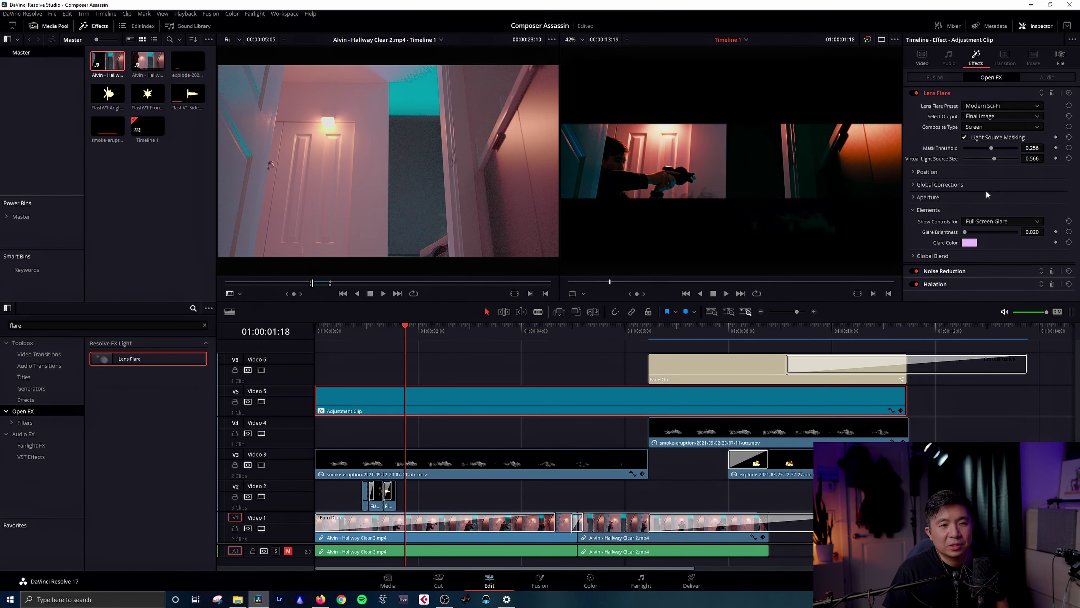
pyautogui.click(917, 174)
pyautogui.click(411, 324)
pyautogui.moveTo(412, 324); pyautogui.dragTo(428, 326)
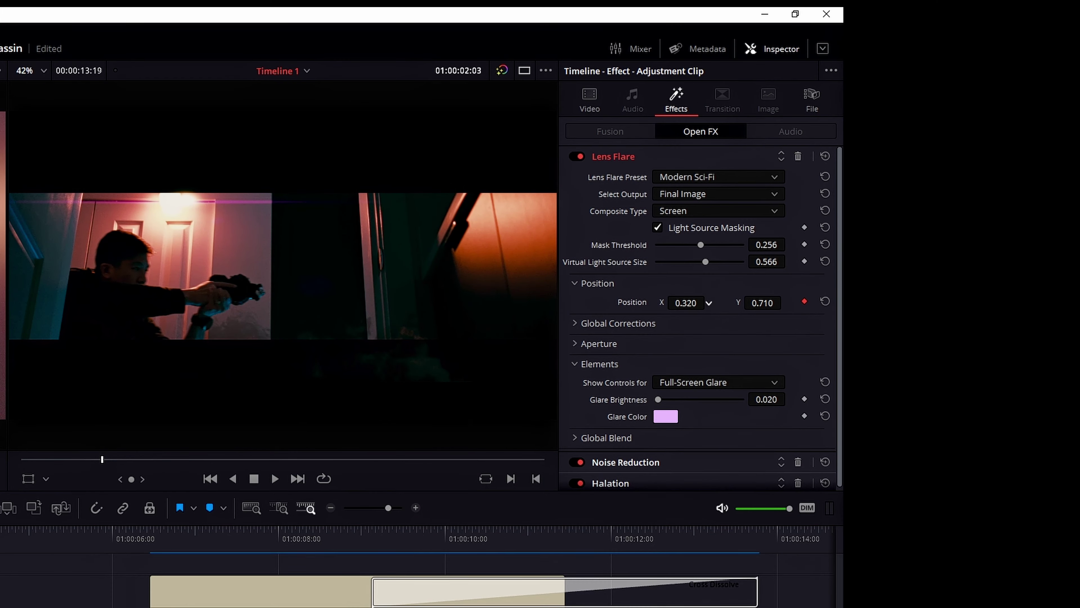
pyautogui.moveTo(685, 302); pyautogui.dragTo(676, 302)
pyautogui.moveTo(762, 303); pyautogui.dragTo(764, 303)
# At a later frame, move the flare onto the hallway light and replay the animation
pyautogui.press('space')
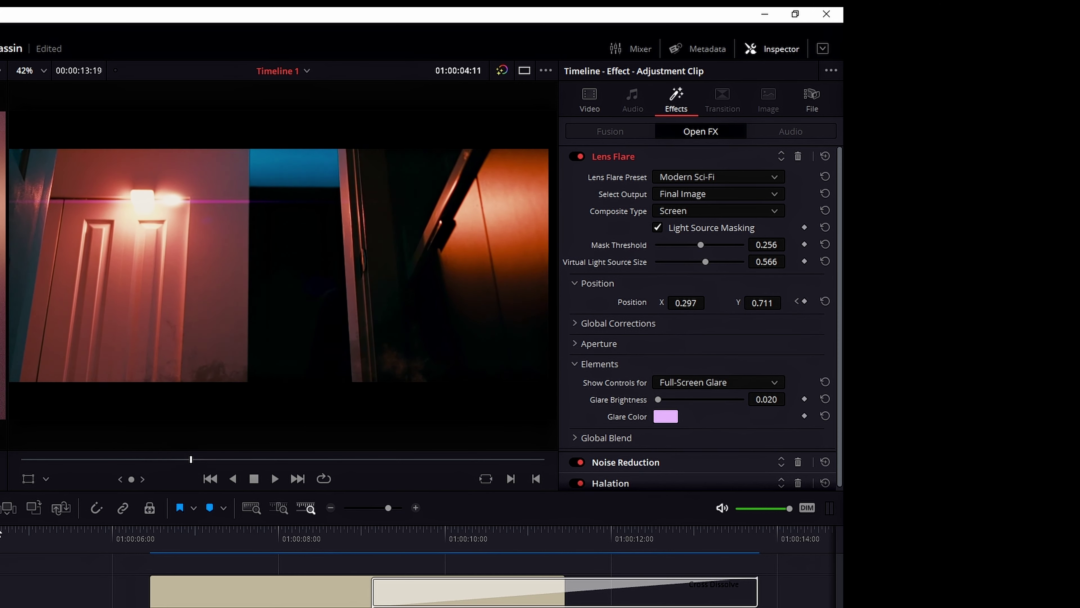
pyautogui.moveTo(49, 511); pyautogui.dragTo(22, 512)
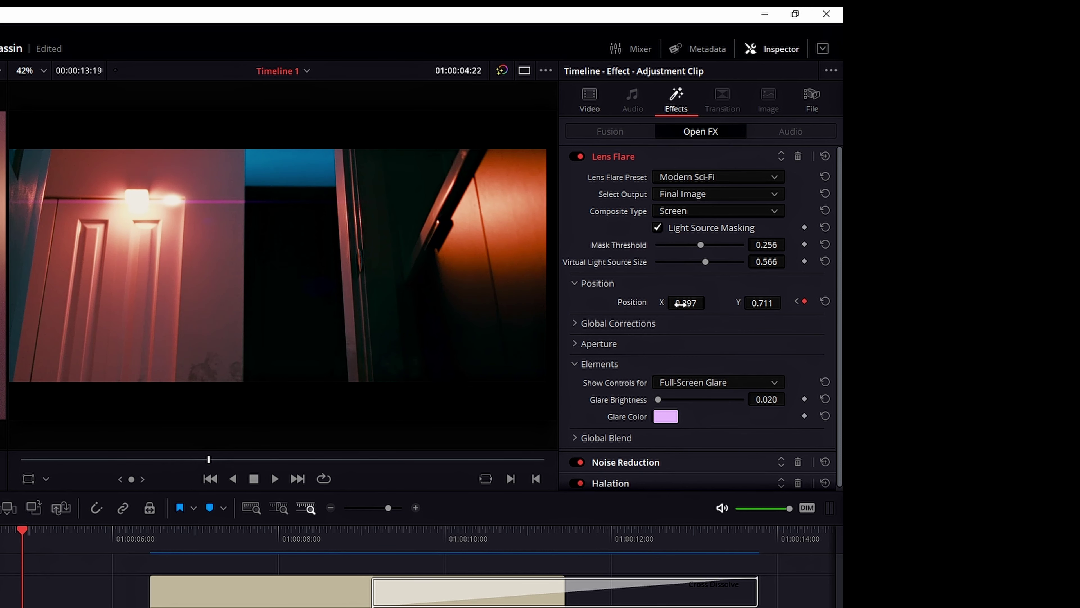
pyautogui.moveTo(685, 303)
pyautogui.mouseDown()
pyautogui.moveTo(661, 303)
pyautogui.moveTo(766, 305)
pyautogui.mouseUp()
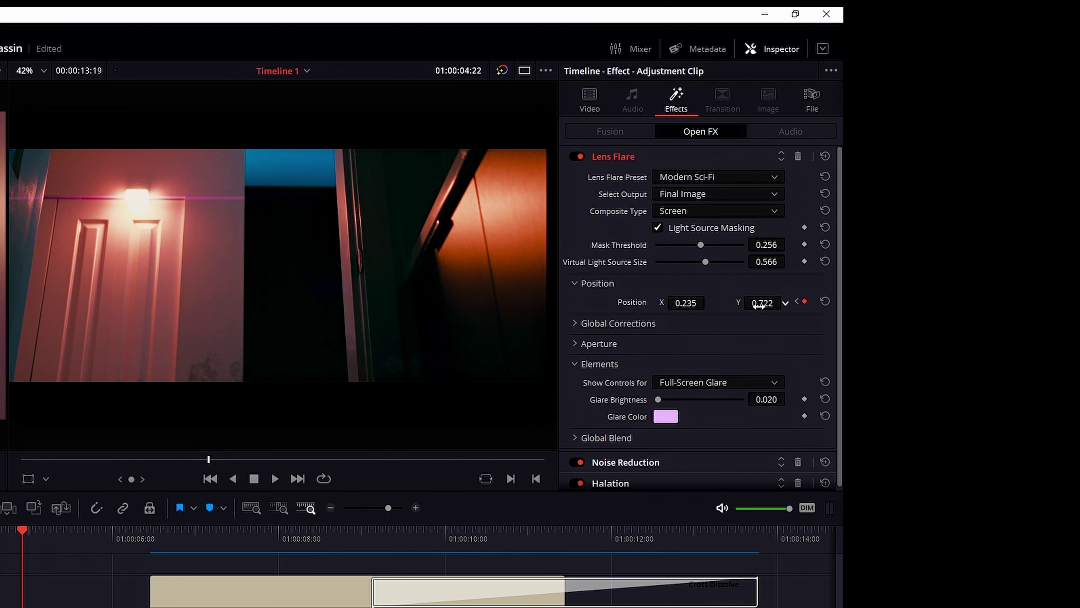
pyautogui.press('/')
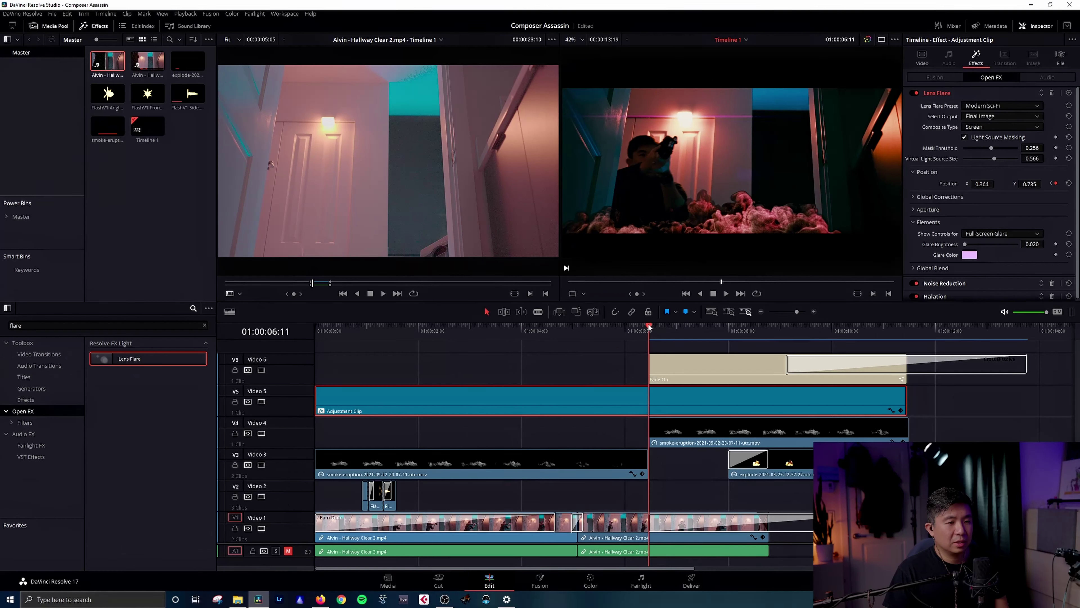
pyautogui.moveTo(647, 328); pyautogui.dragTo(311, 322)
pyautogui.press('space')
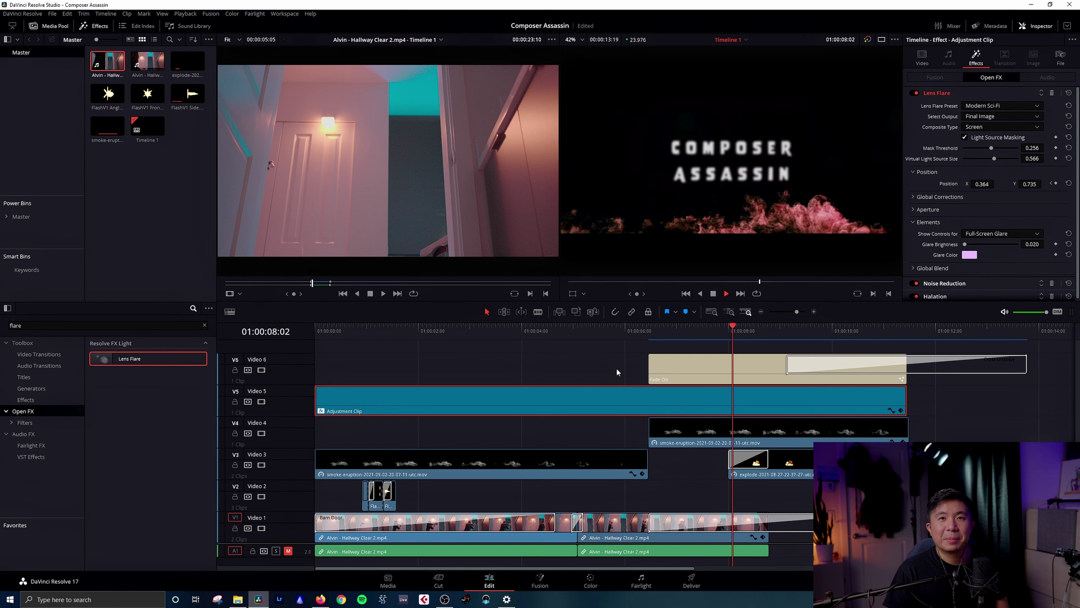
pyautogui.press('space')
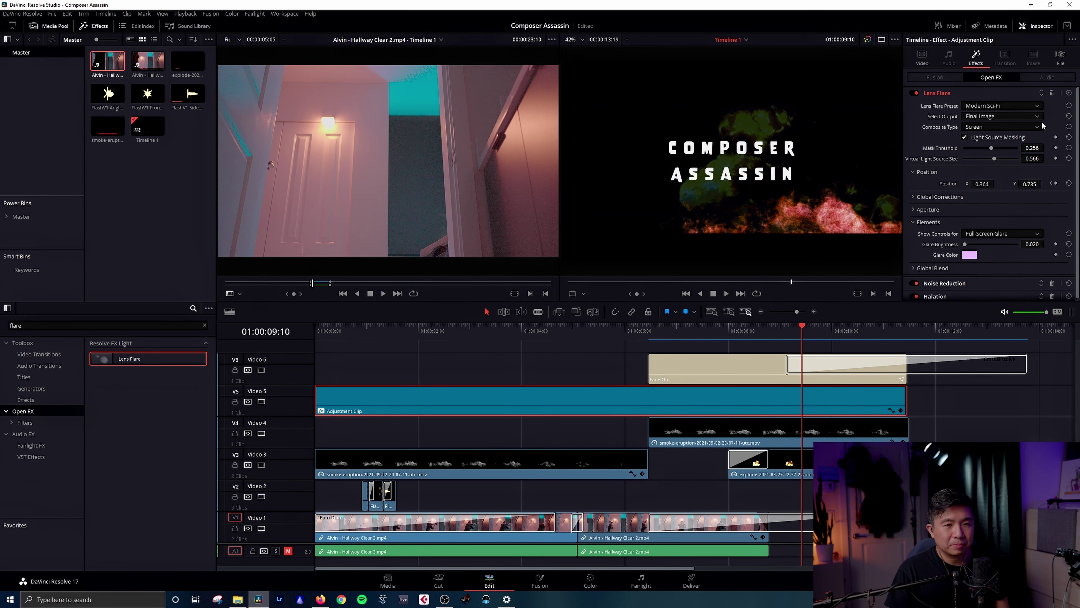
pyautogui.click(385, 432)
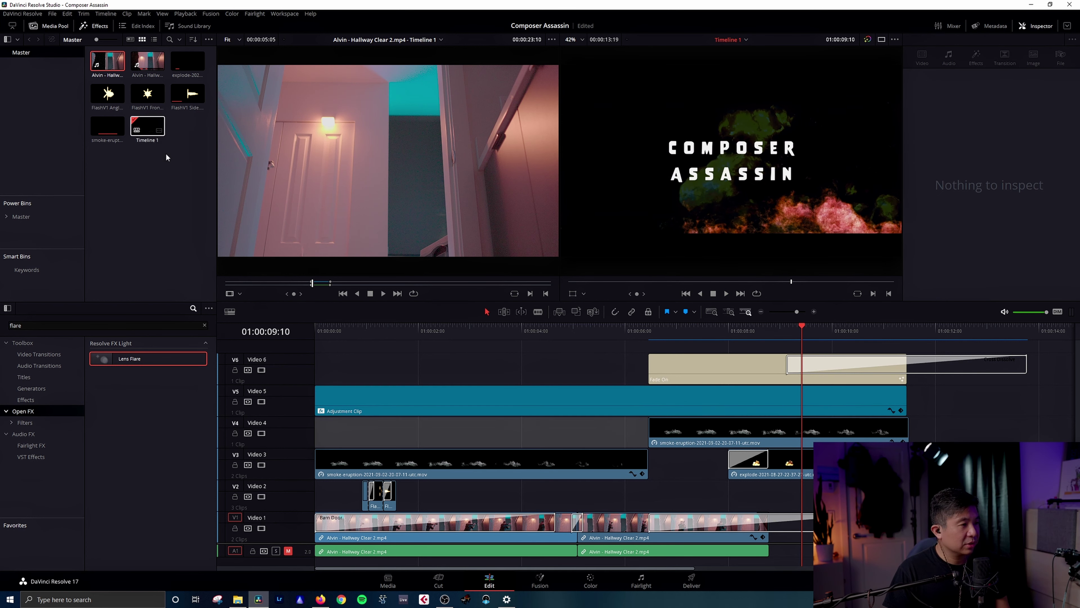
pyautogui.click(325, 332)
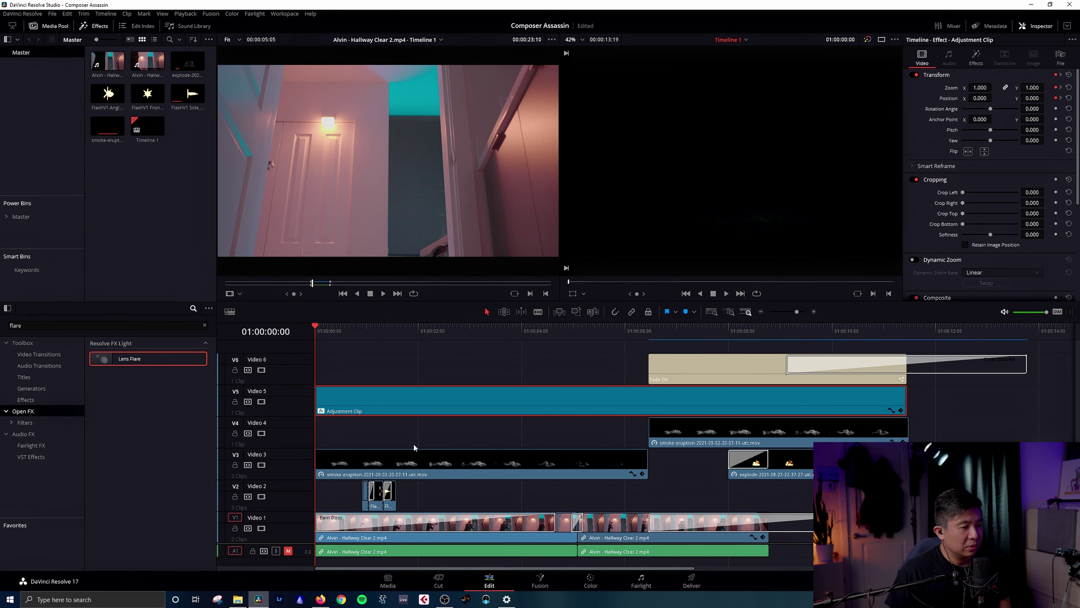
pyautogui.click(424, 458)
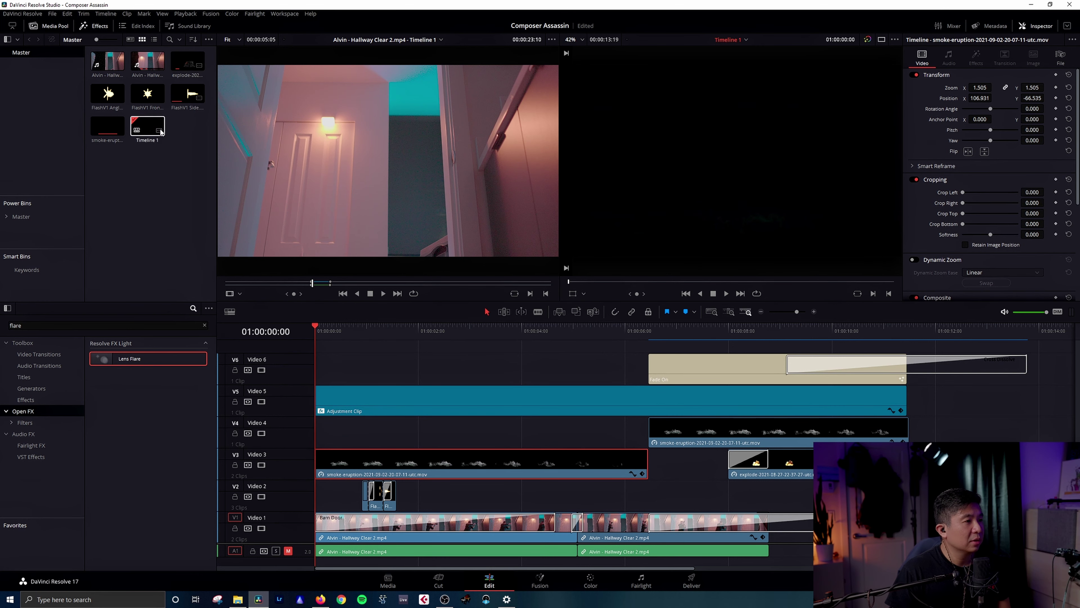
pyautogui.click(110, 129)
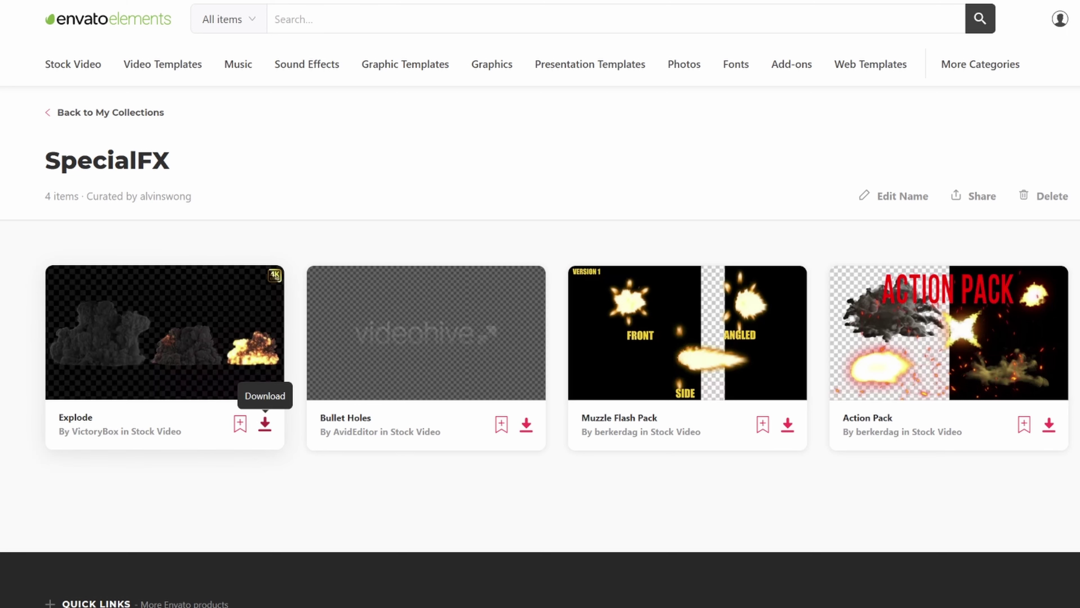
# Download the Explode clip into a new 'Composer Assassin' project, then load the Video 3 smoke clip
pyautogui.click(265, 423)
pyautogui.click(503, 386)
pyautogui.write('Composer Assassin')
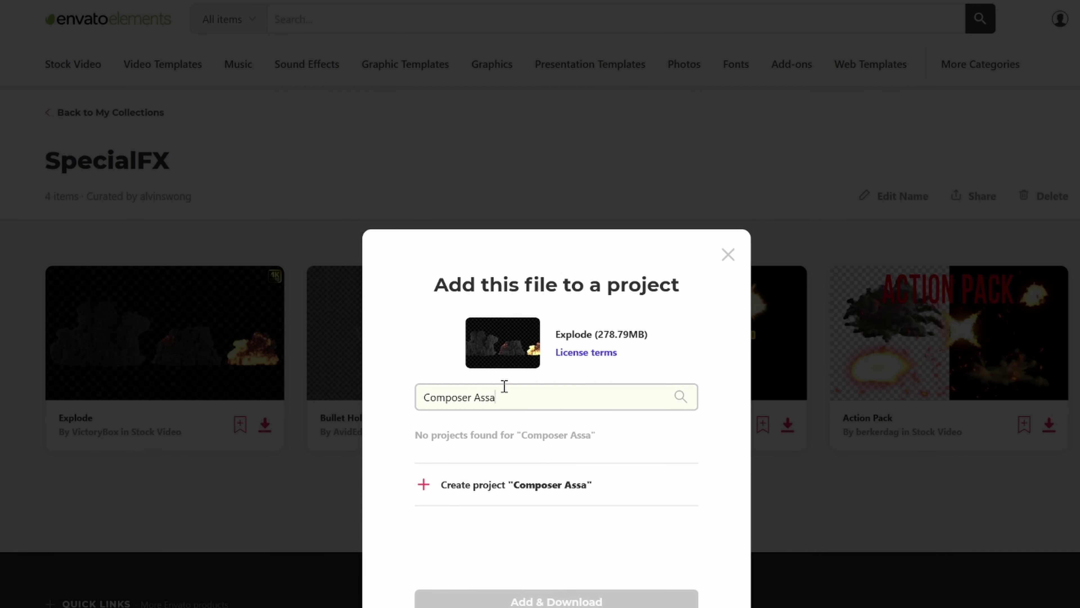
pyautogui.click(430, 489)
pyautogui.click(556, 600)
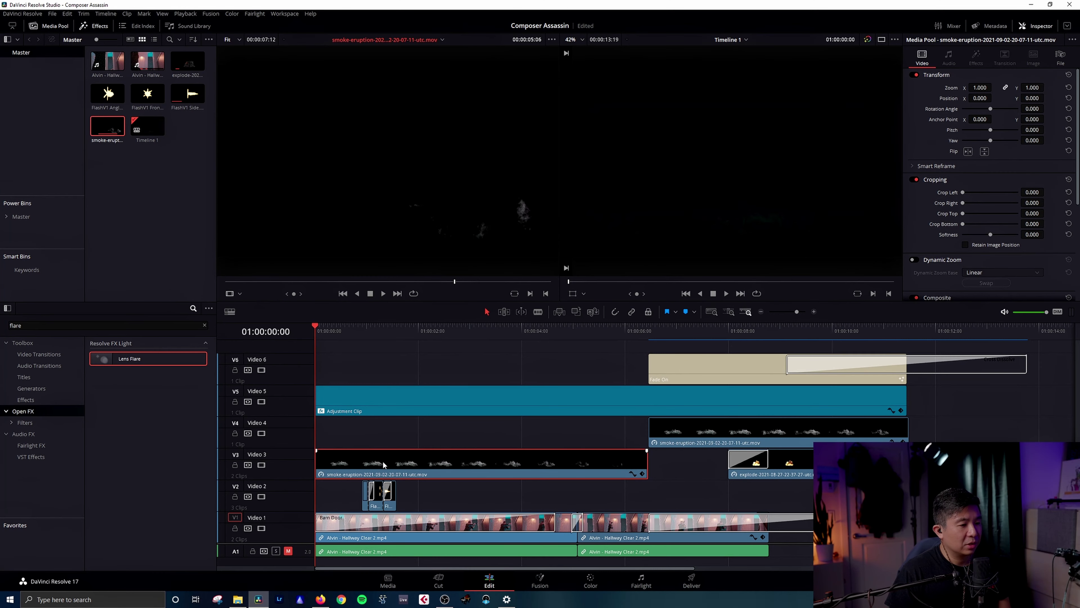
pyautogui.doubleClick(383, 465)
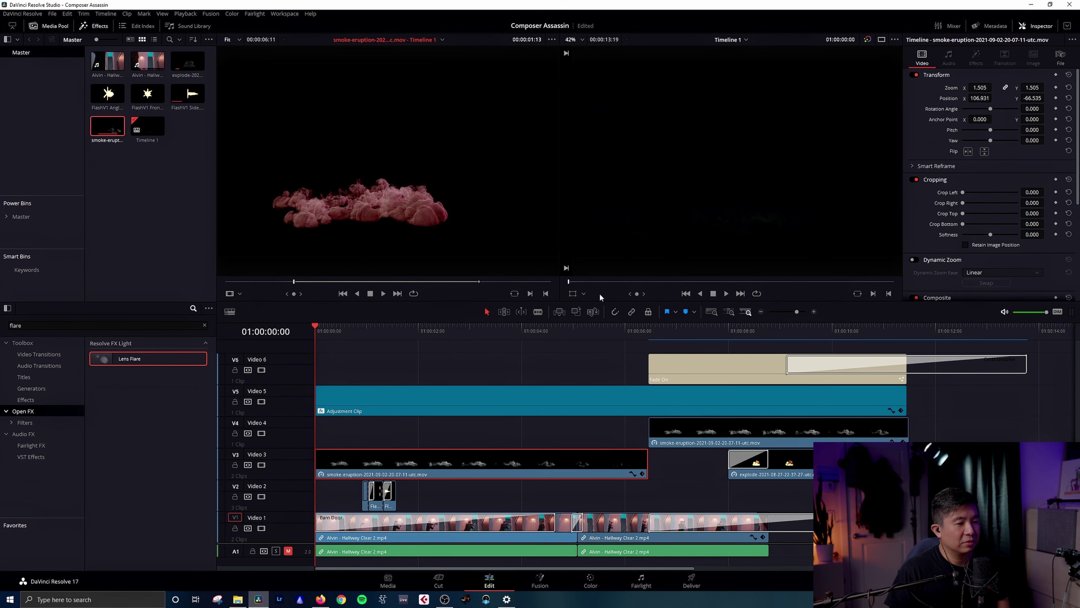
pyautogui.click(361, 331)
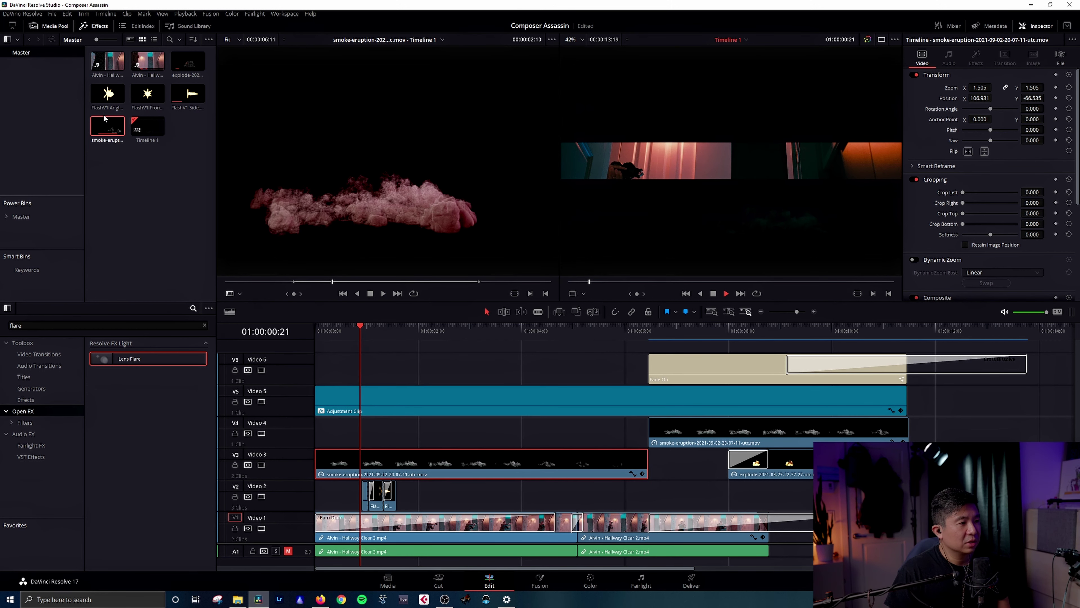
pyautogui.click(387, 281)
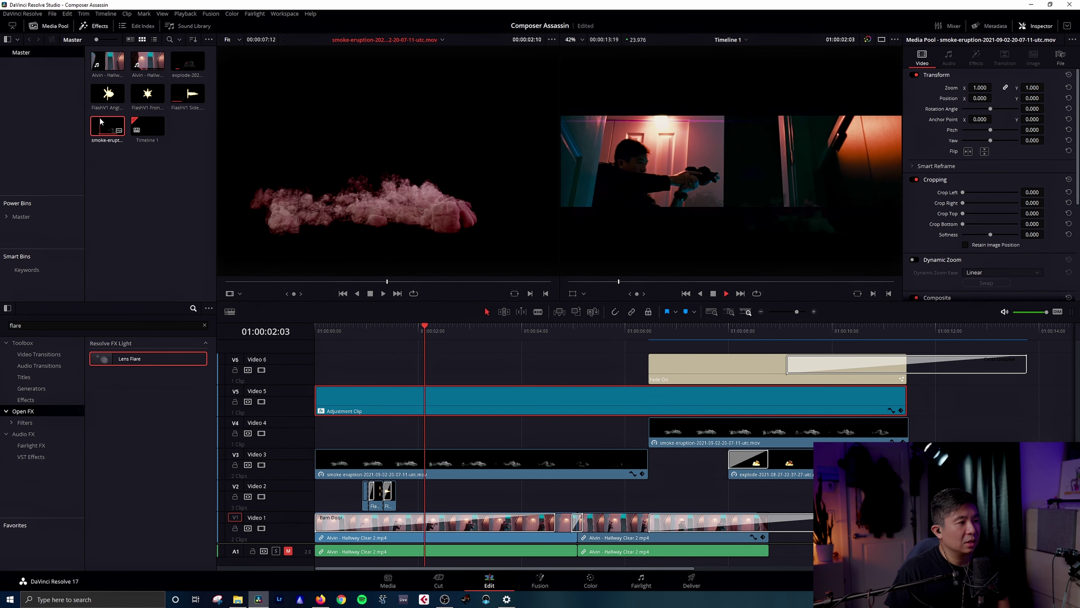
pyautogui.click(354, 288)
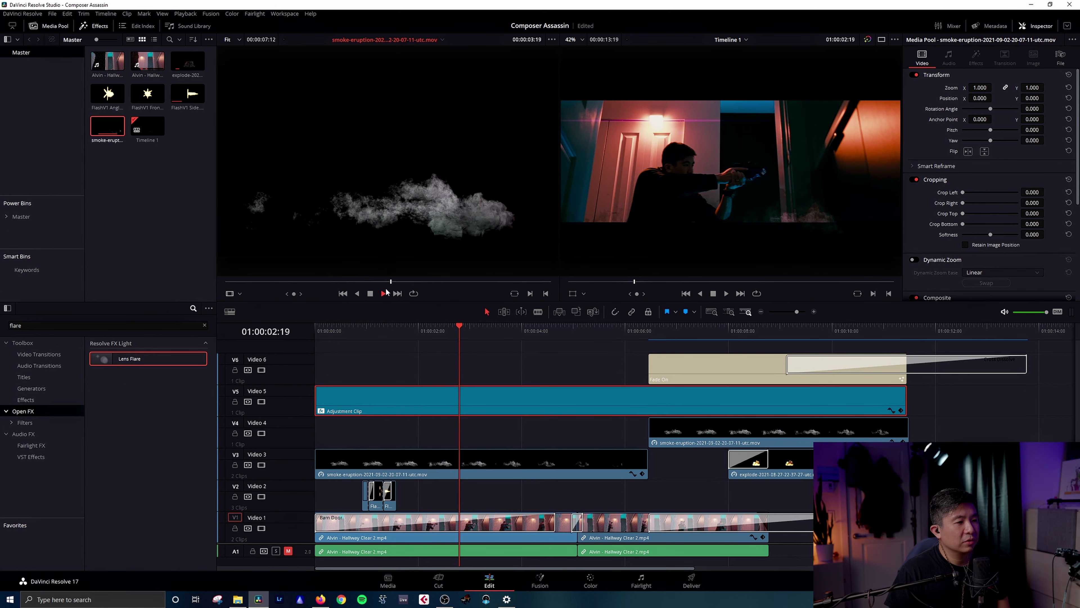
pyautogui.click(304, 291)
pyautogui.click(522, 457)
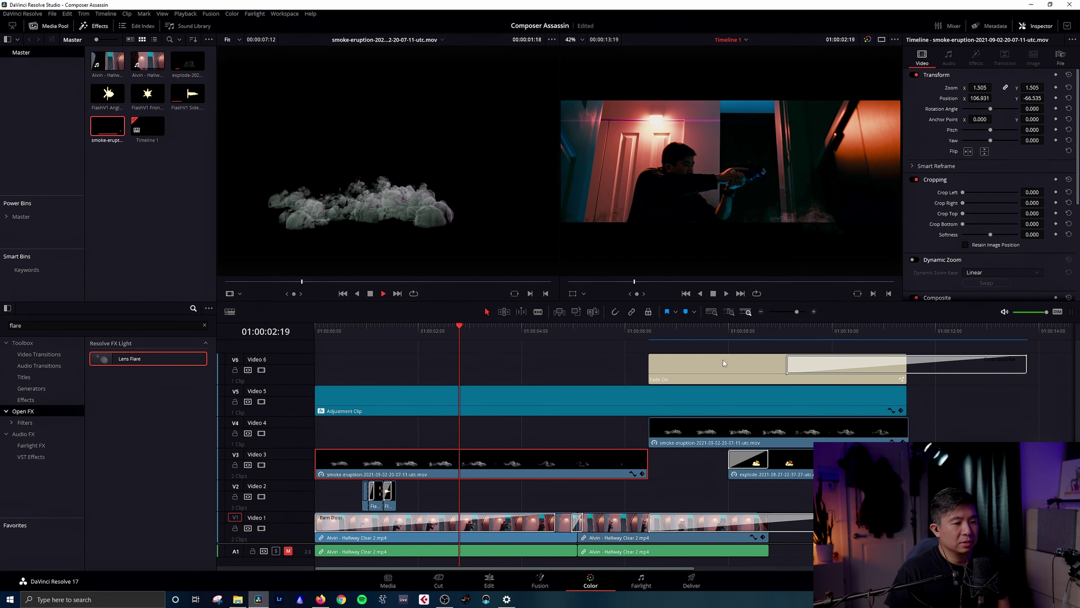
pyautogui.click(591, 580)
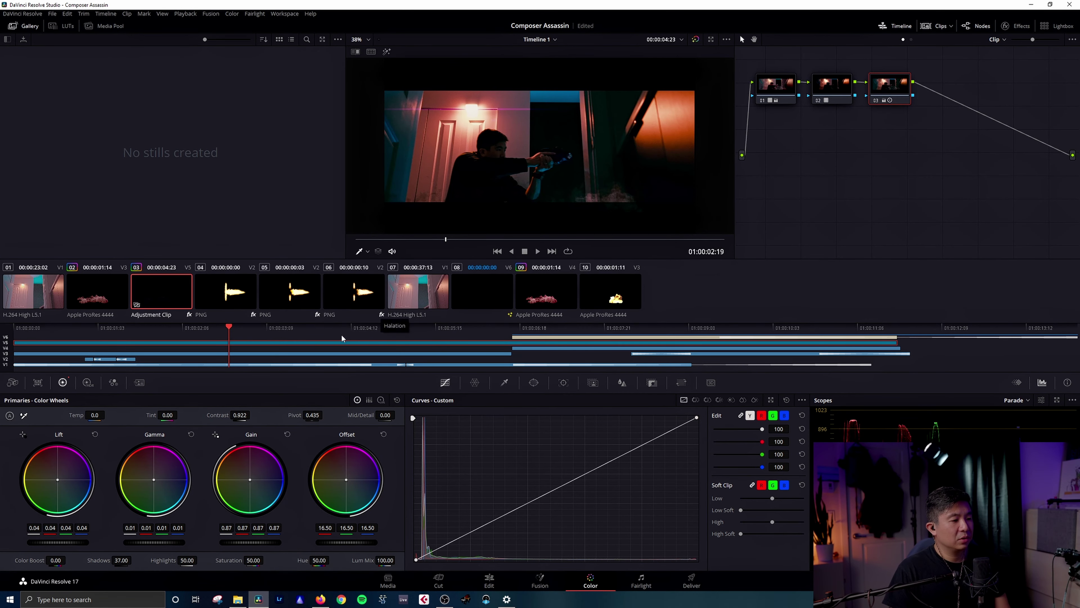
pyautogui.click(119, 292)
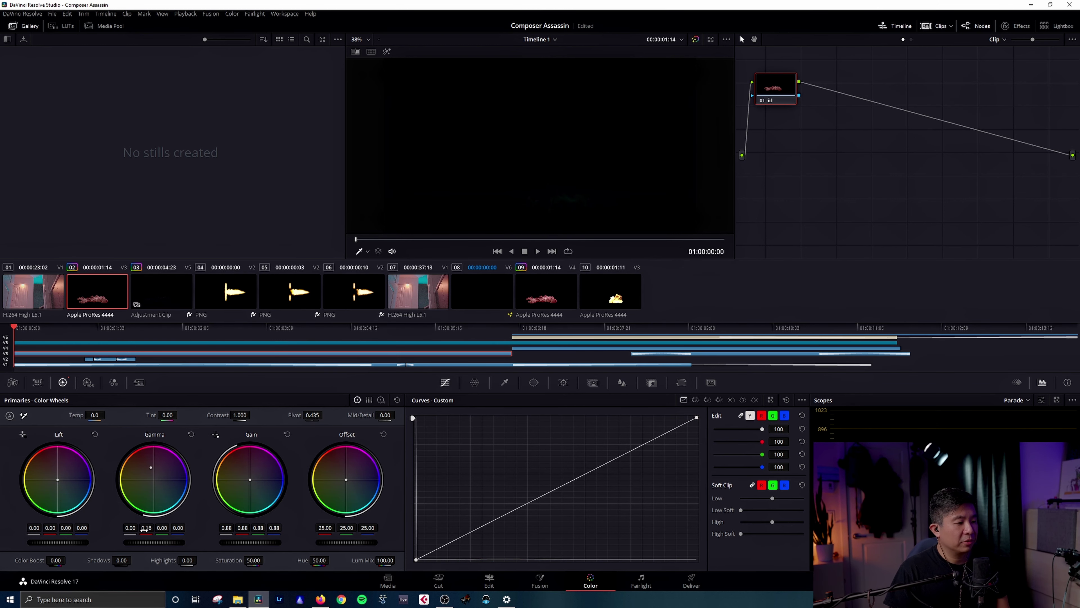
# Return to the Edit page, check the Video 4 smoke clip, and open the Fade On title's settings
pyautogui.hotkey('shift', '4')
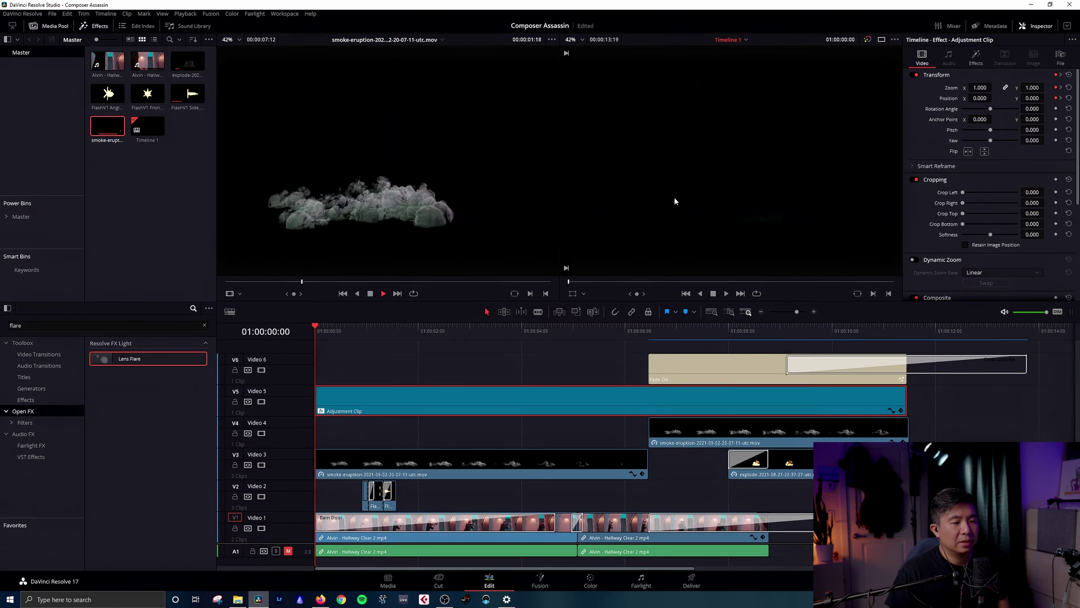
pyautogui.moveTo(410, 331); pyautogui.dragTo(625, 329)
pyautogui.click(688, 431)
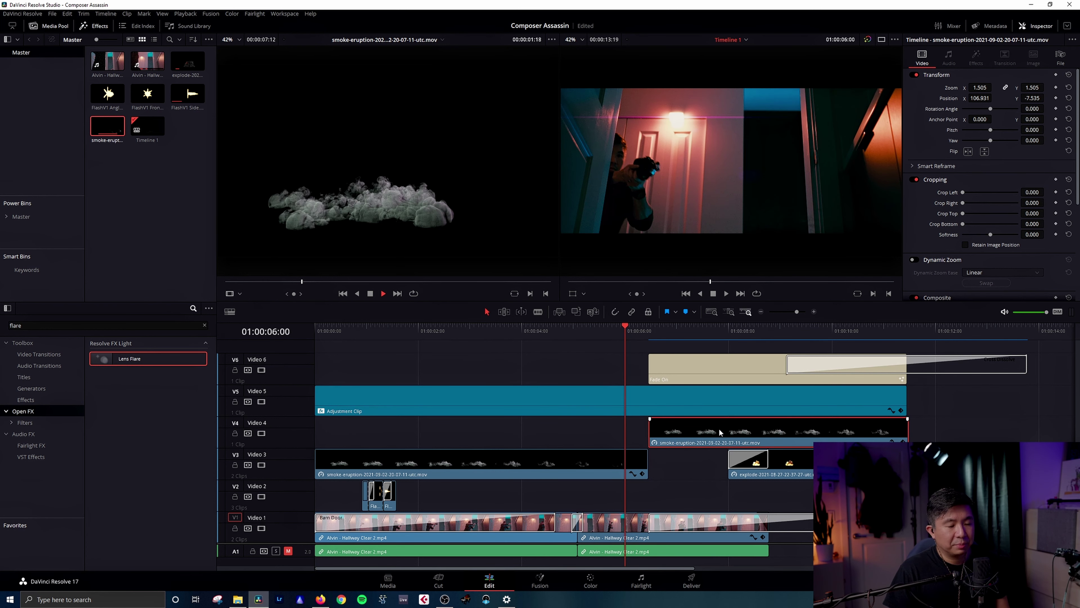
pyautogui.moveTo(627, 325); pyautogui.dragTo(657, 330)
pyautogui.click(739, 428)
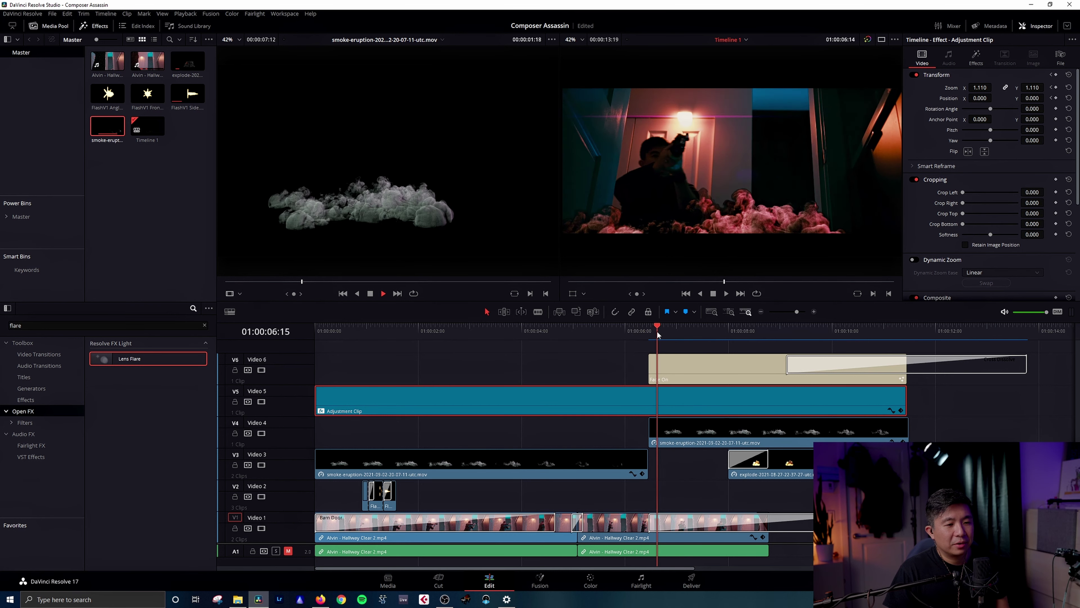
pyautogui.click(695, 366)
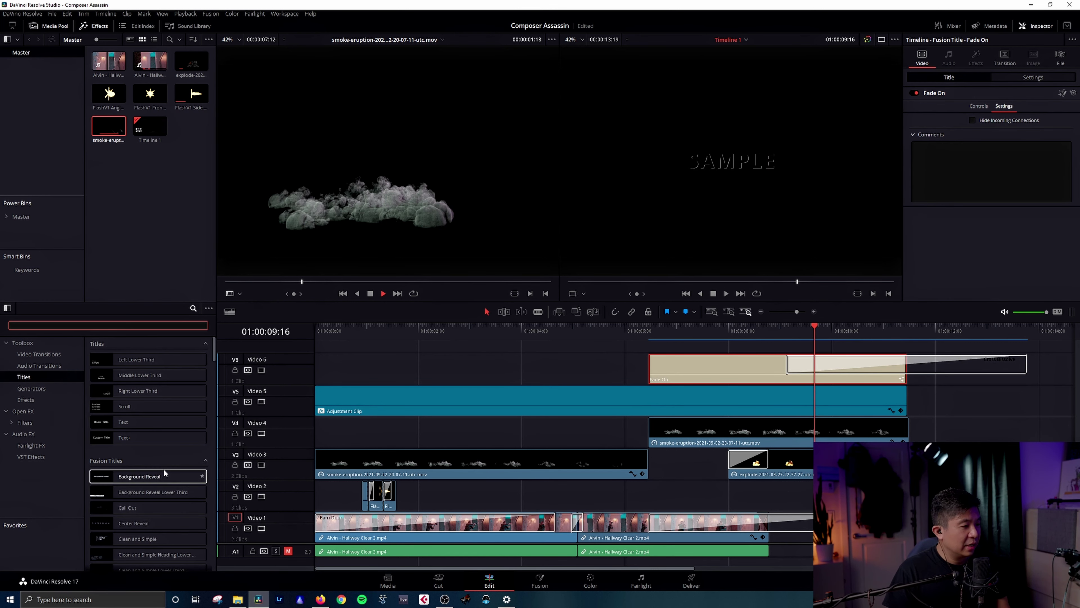
pyautogui.scroll(-5, 164, 472)
pyautogui.scroll(3, 151, 434)
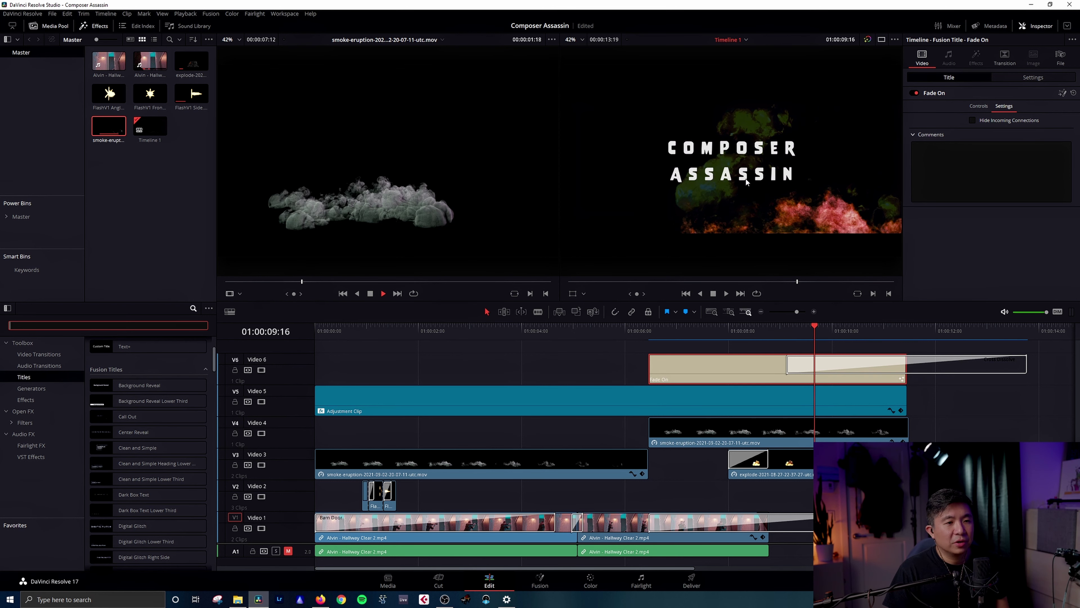
pyautogui.click(1038, 78)
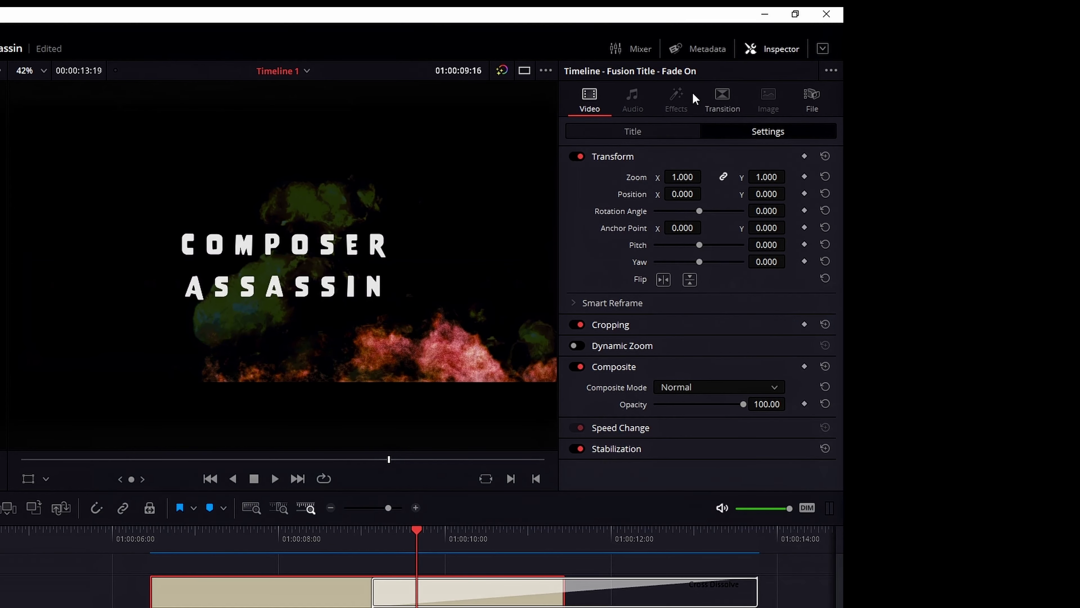
pyautogui.click(676, 131)
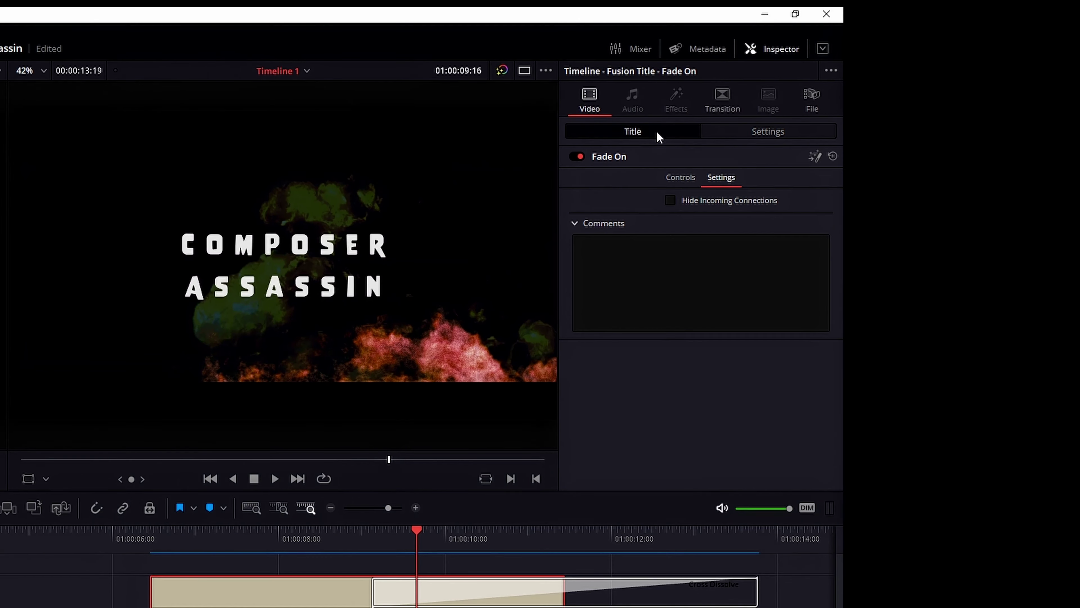
pyautogui.click(690, 180)
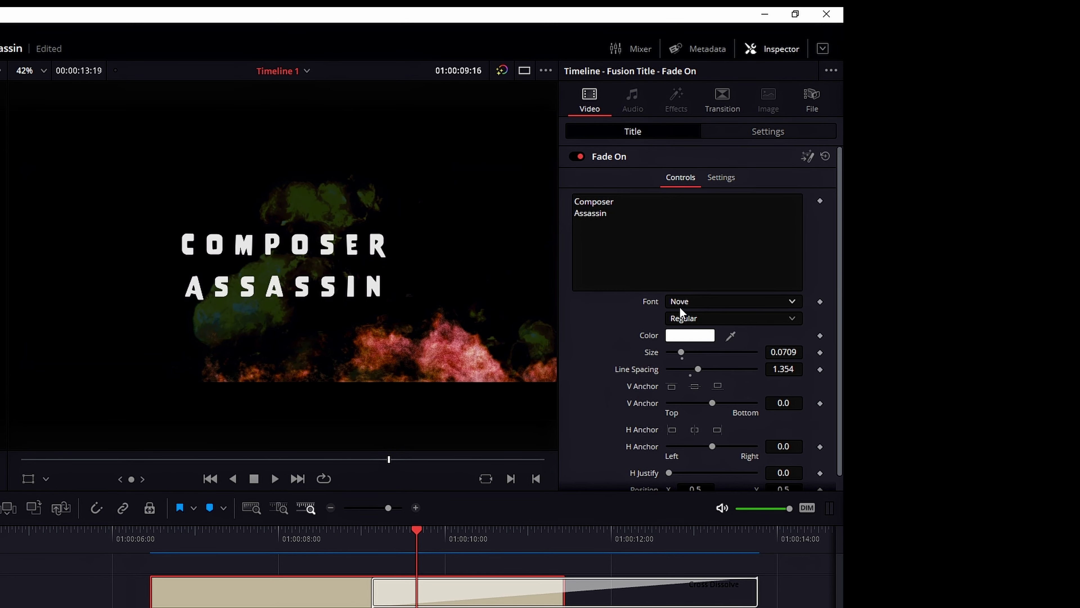
pyautogui.click(708, 300)
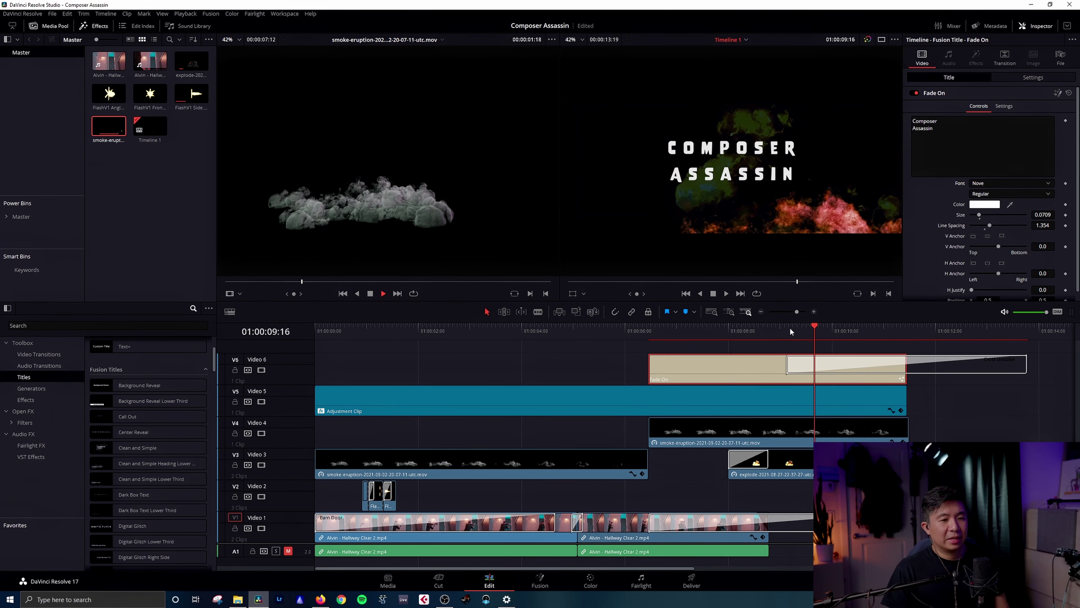
pyautogui.click(807, 331)
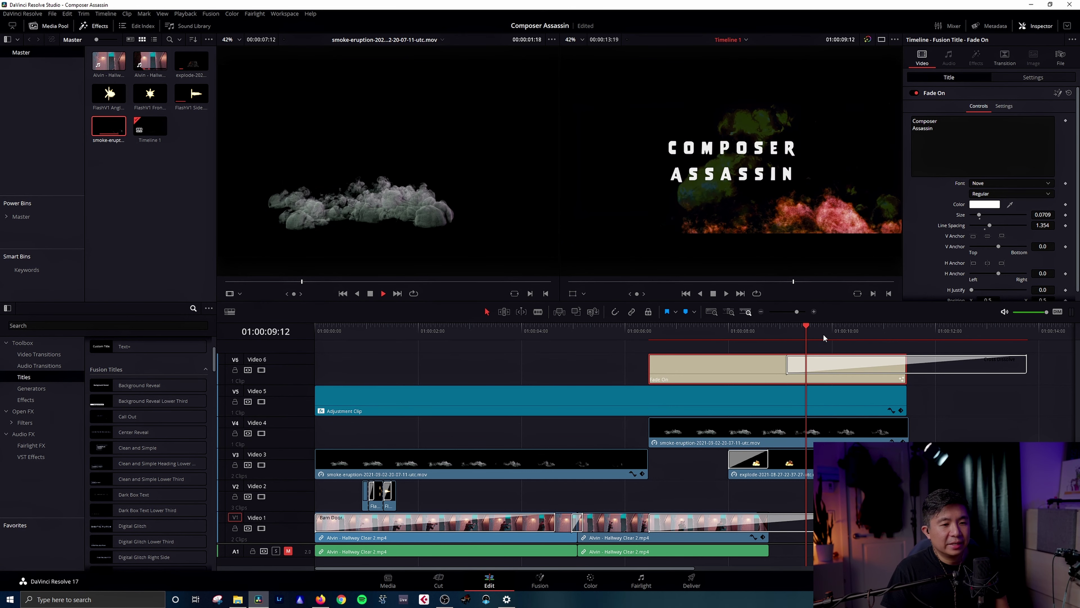
pyautogui.click(823, 333)
pyautogui.click(842, 334)
pyautogui.click(813, 331)
pyautogui.click(794, 332)
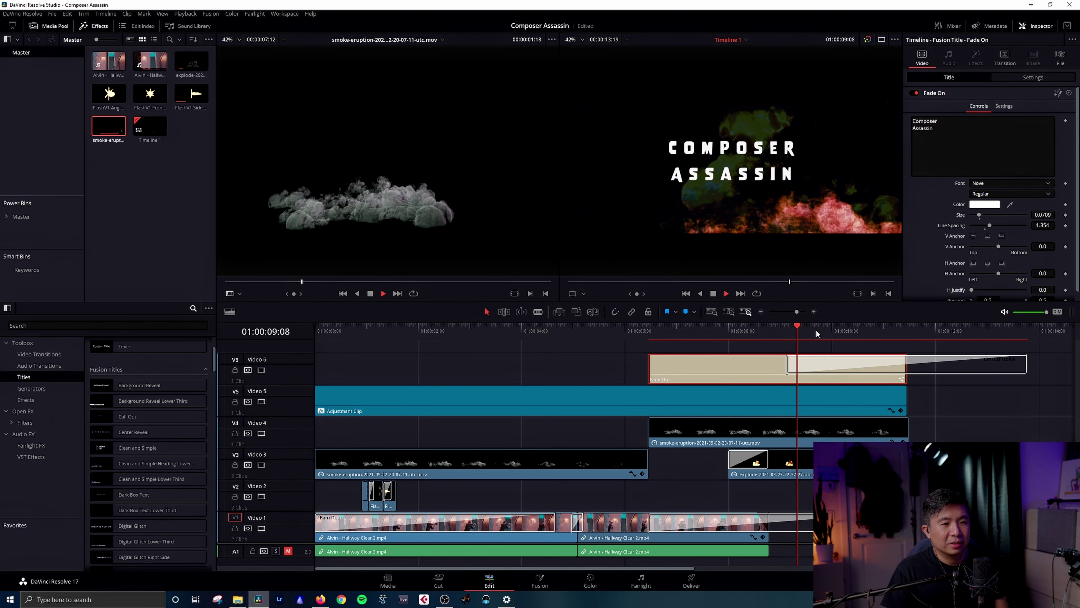
pyautogui.press('space')
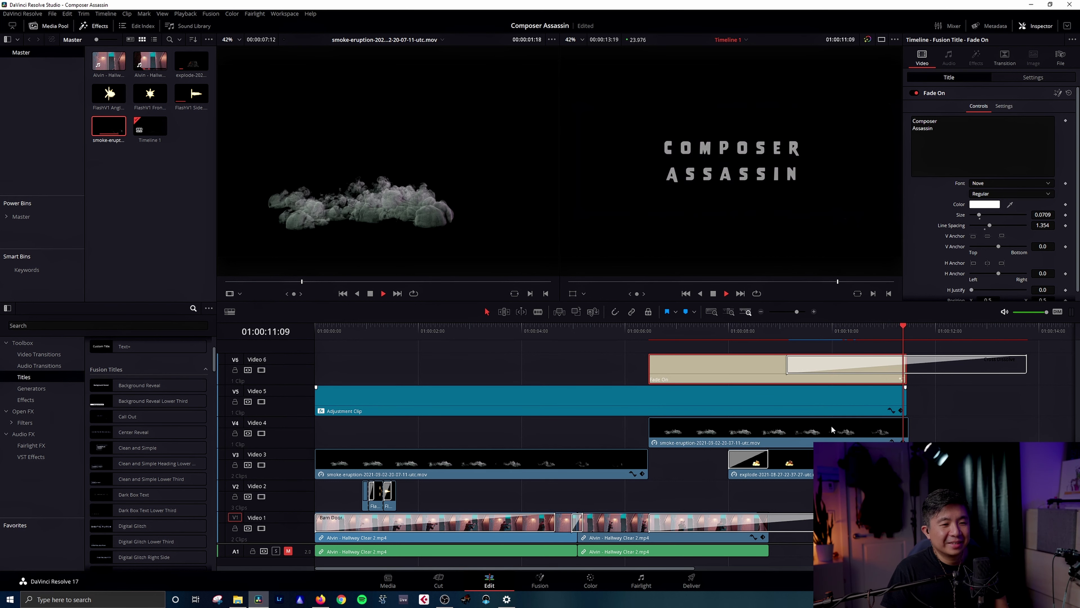
pyautogui.click(800, 457)
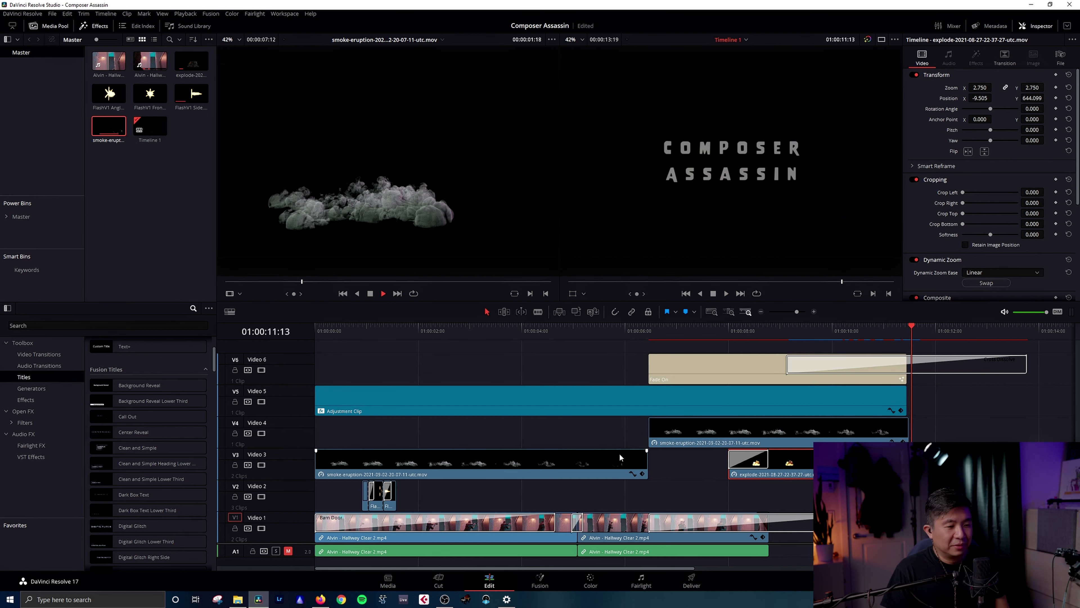
pyautogui.click(131, 183)
# Preview the explode clip in the source viewer and select it on the timeline
pyautogui.click(191, 62)
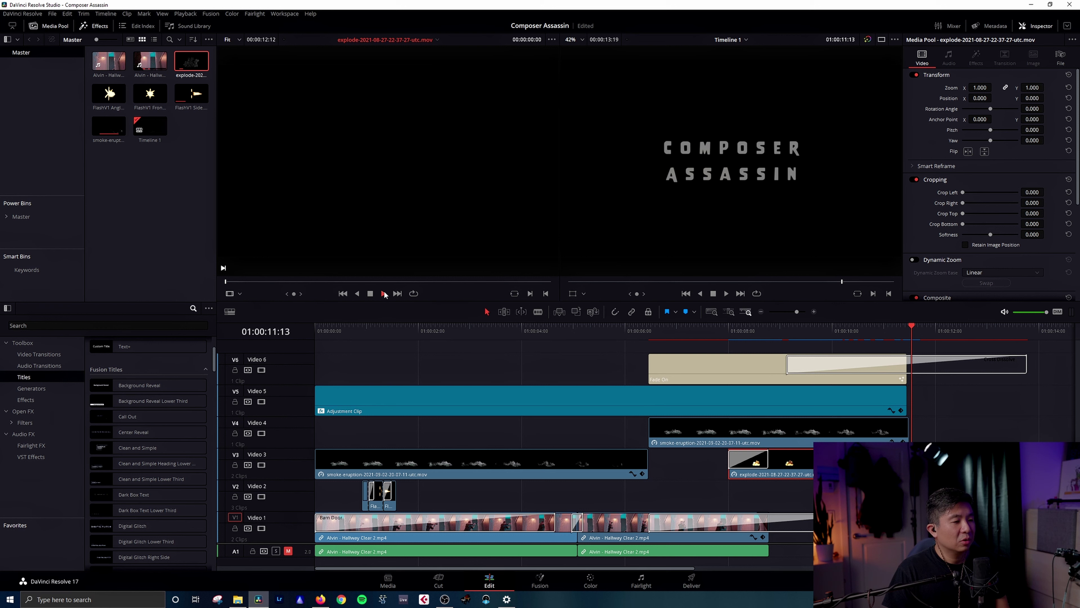
pyautogui.click(384, 293)
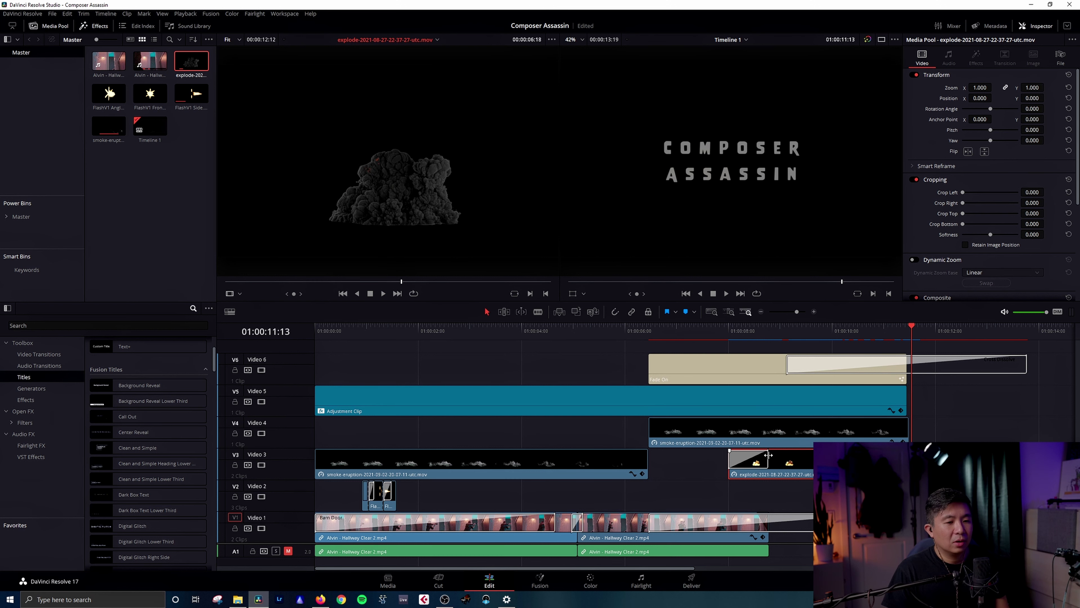
pyautogui.click(798, 458)
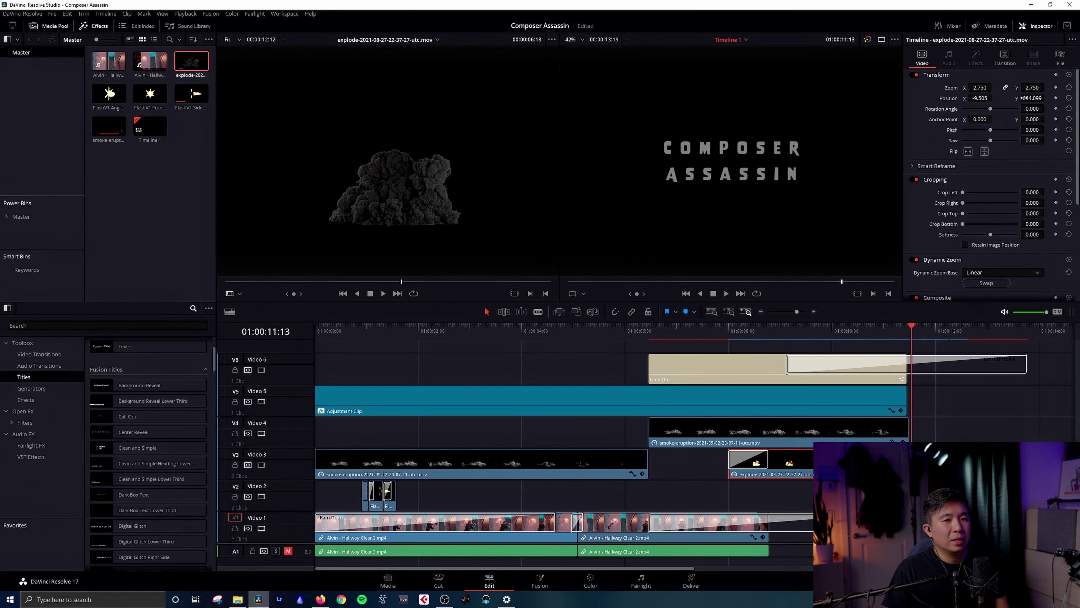
# Replay the timeline around the Fade On title reveal, stopping after the title fades
pyautogui.click(767, 333)
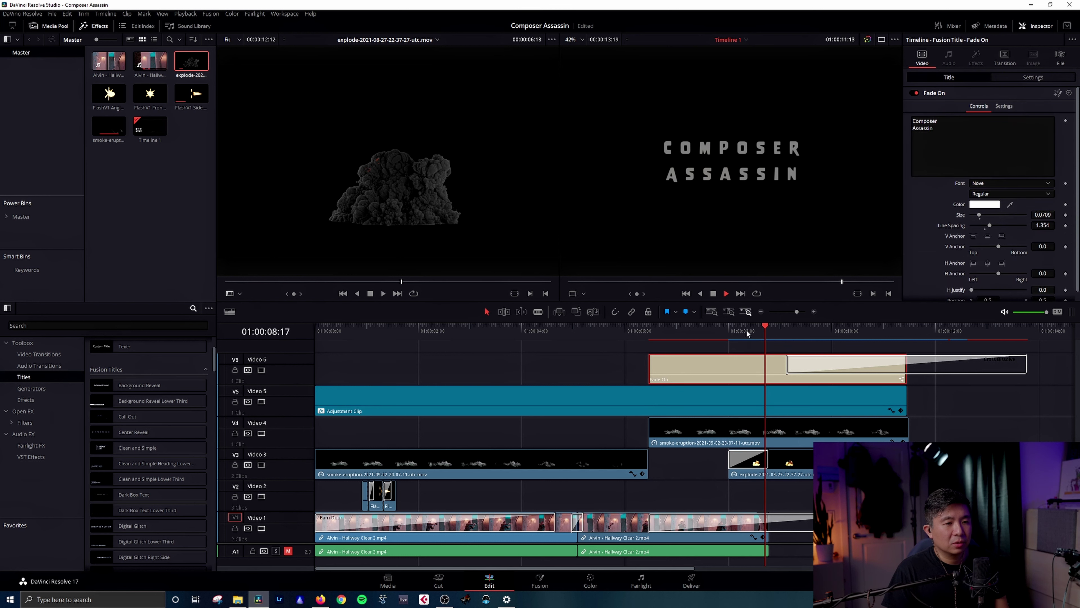
pyautogui.press('space')
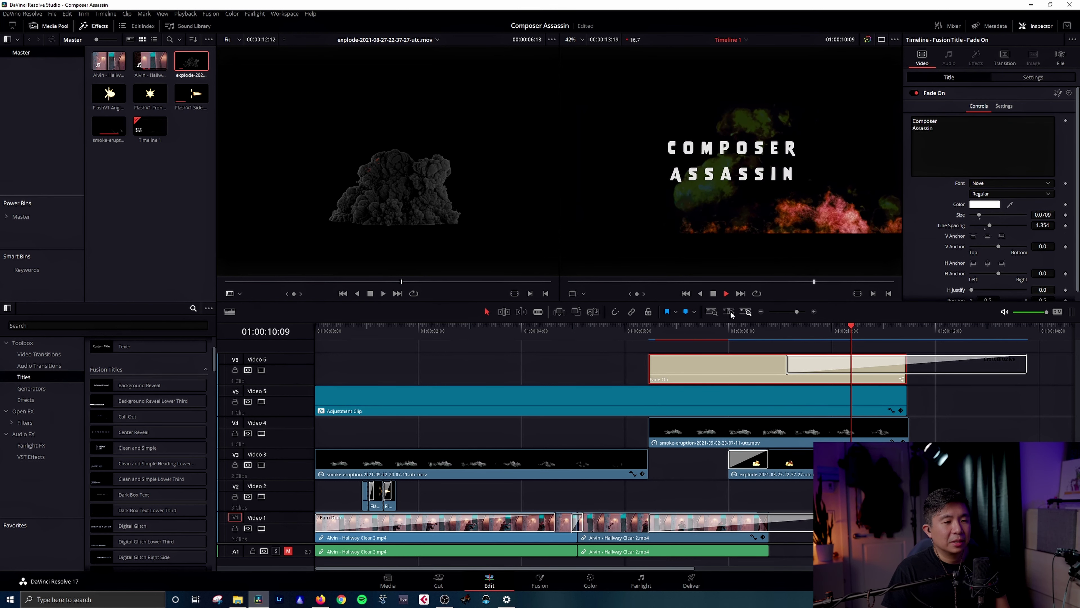
pyautogui.click(761, 334)
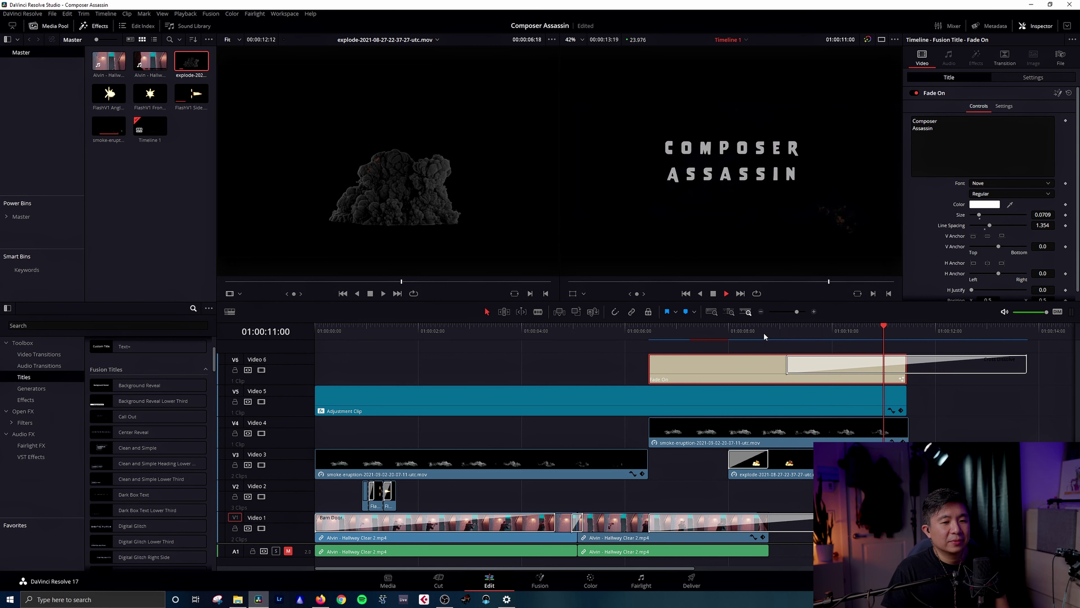
pyautogui.press('space')
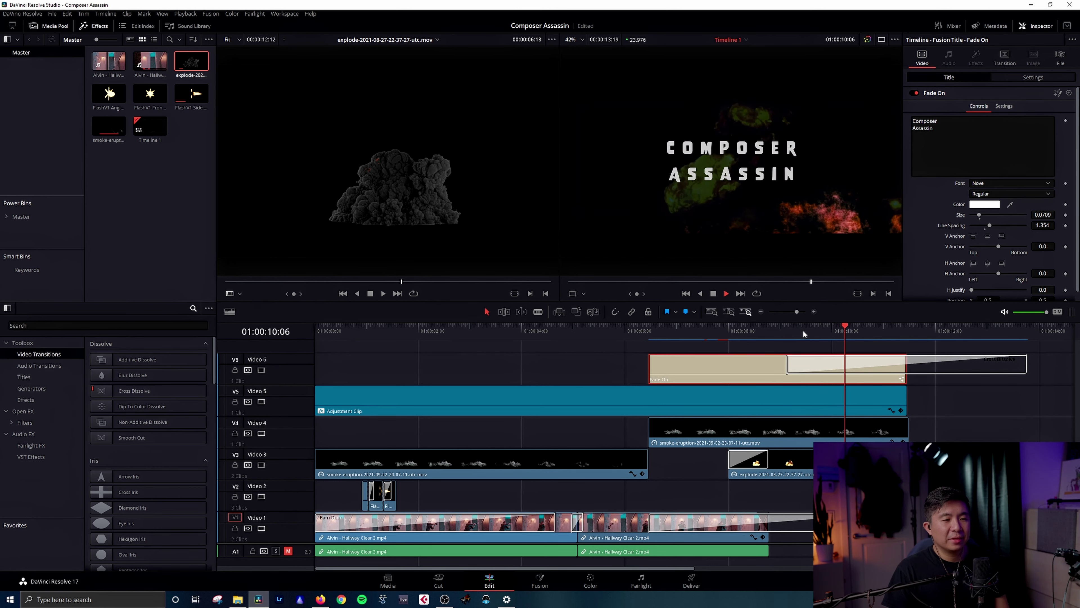
pyautogui.press('space')
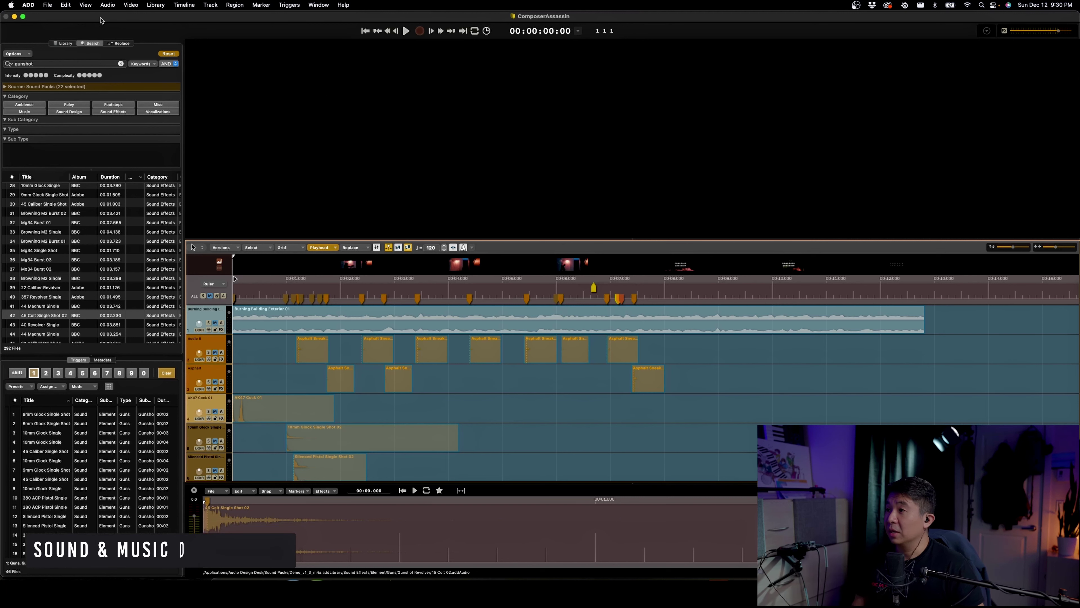
pyautogui.click(28, 5)
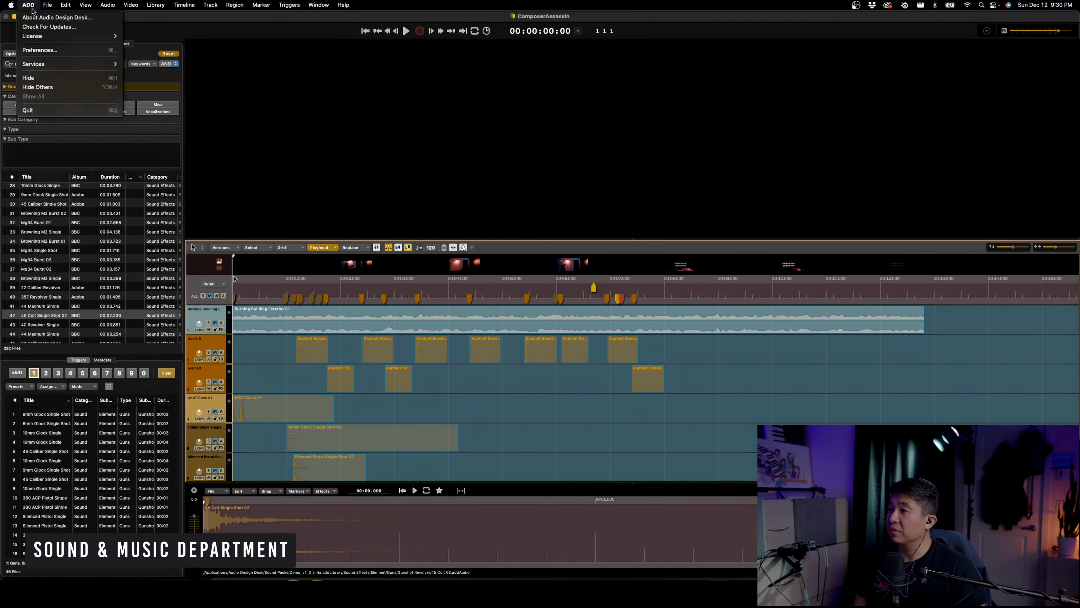
pyautogui.click(39, 18)
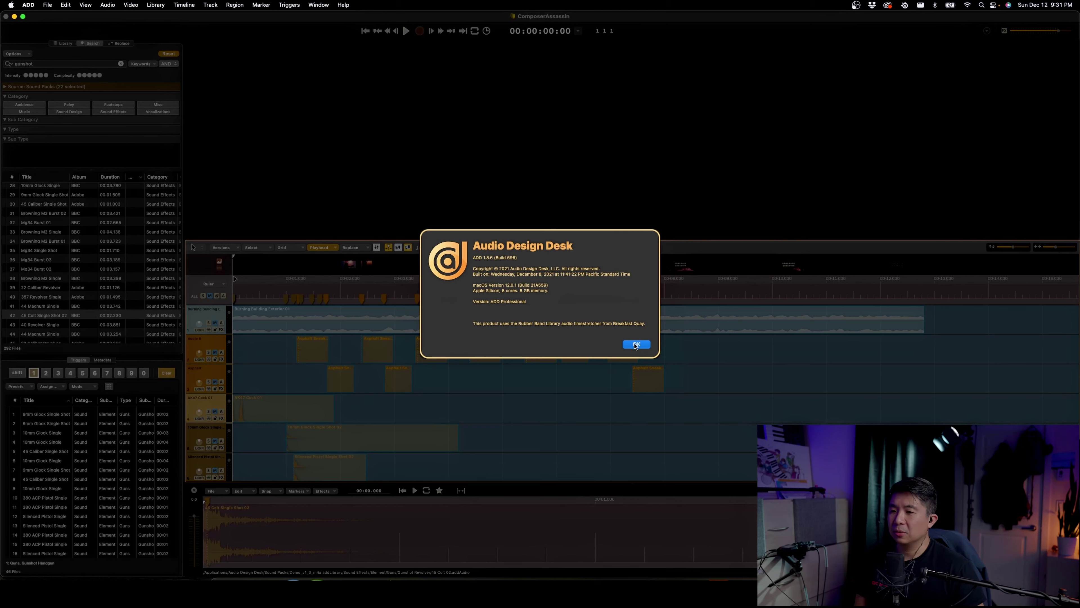
pyautogui.click(635, 345)
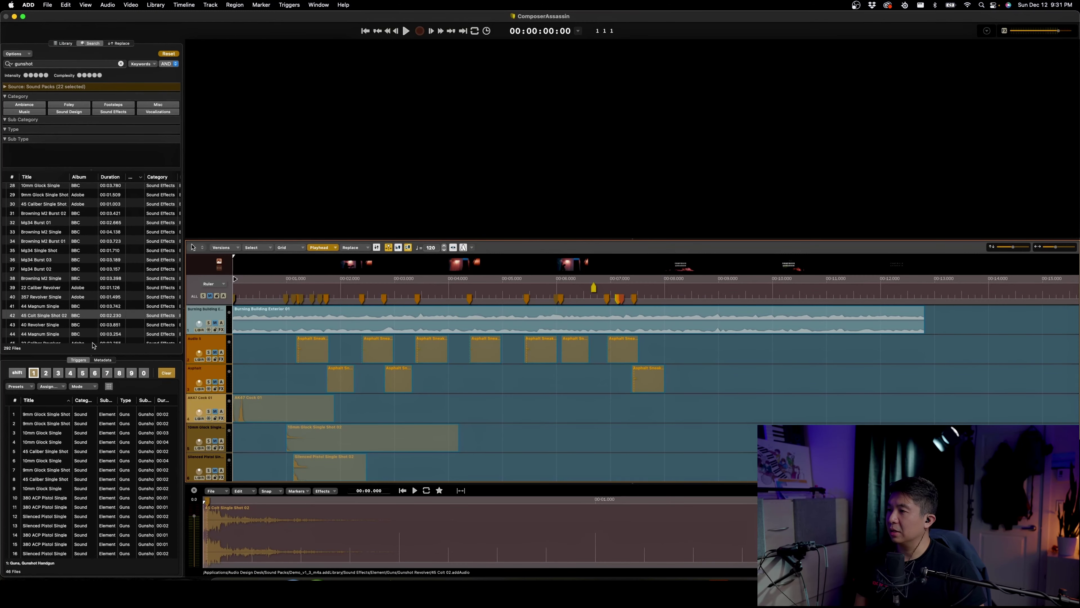
# Browse the Library's installed sound packs, stop playback, and select the Burning Building Exterior 01 track
pyautogui.click(64, 44)
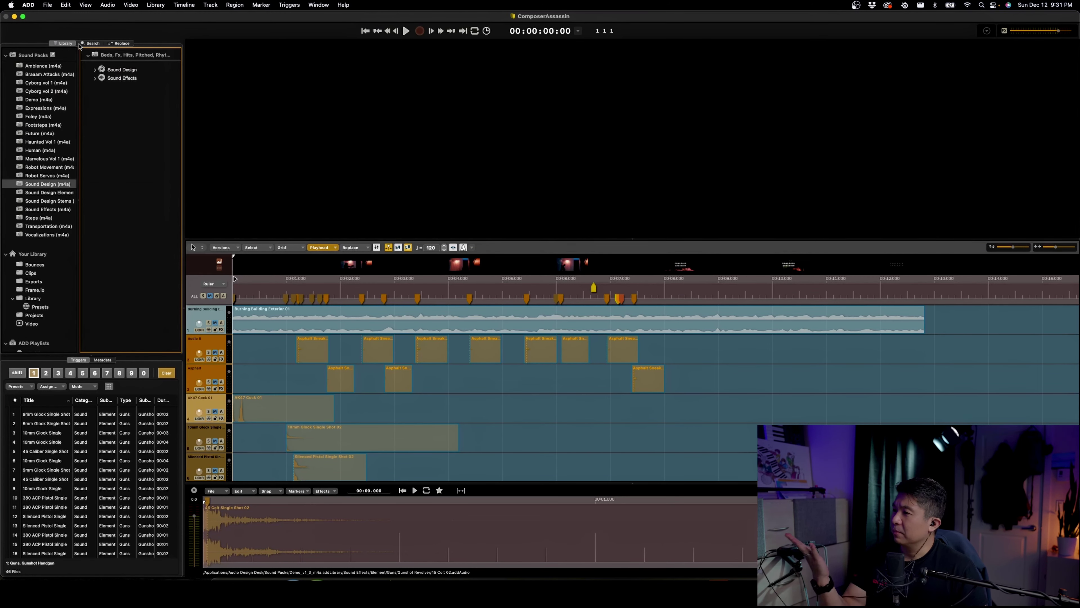
pyautogui.scroll(-1, 29, 110)
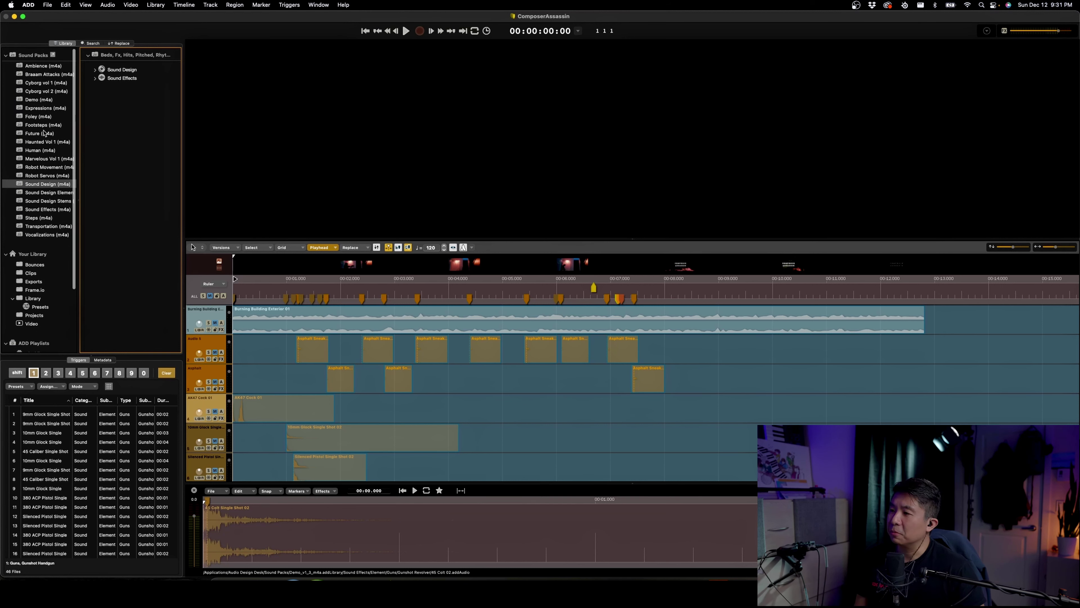
pyautogui.moveTo(46, 155)
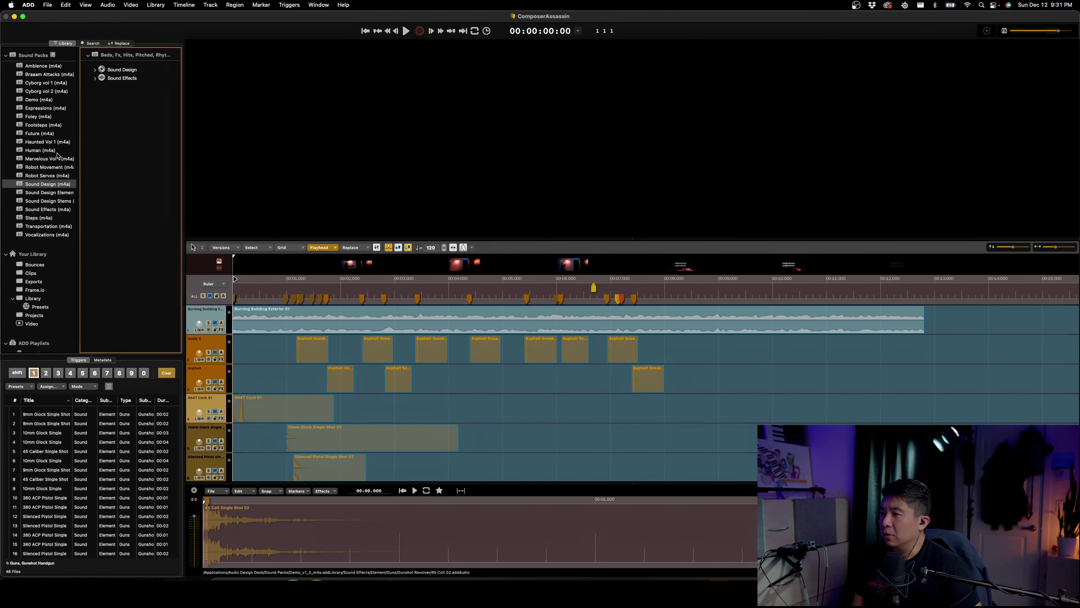
pyautogui.scroll(2, 51, 127)
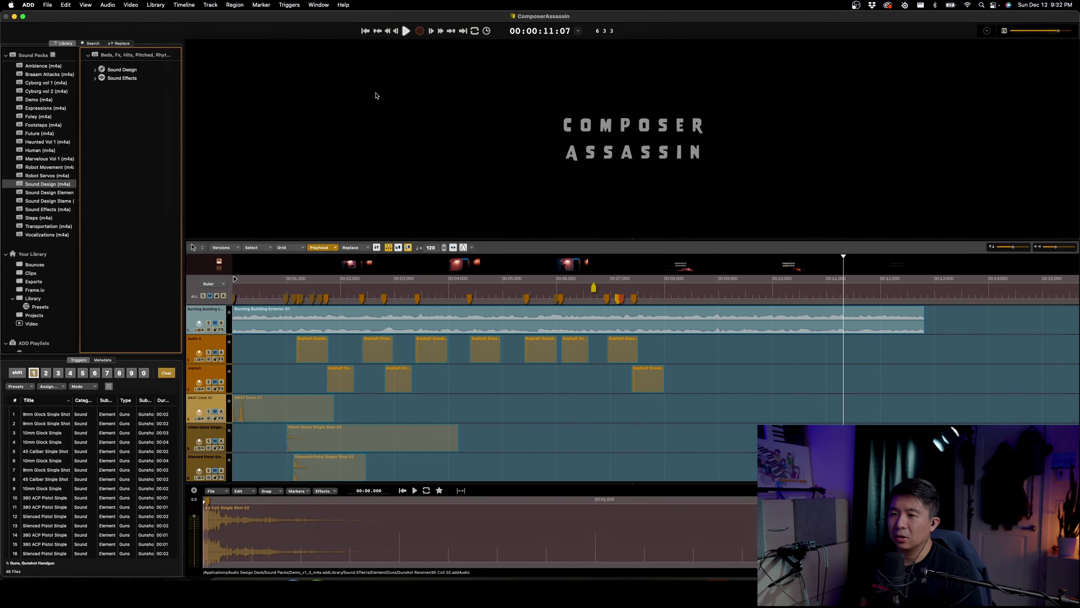
pyautogui.press('space')
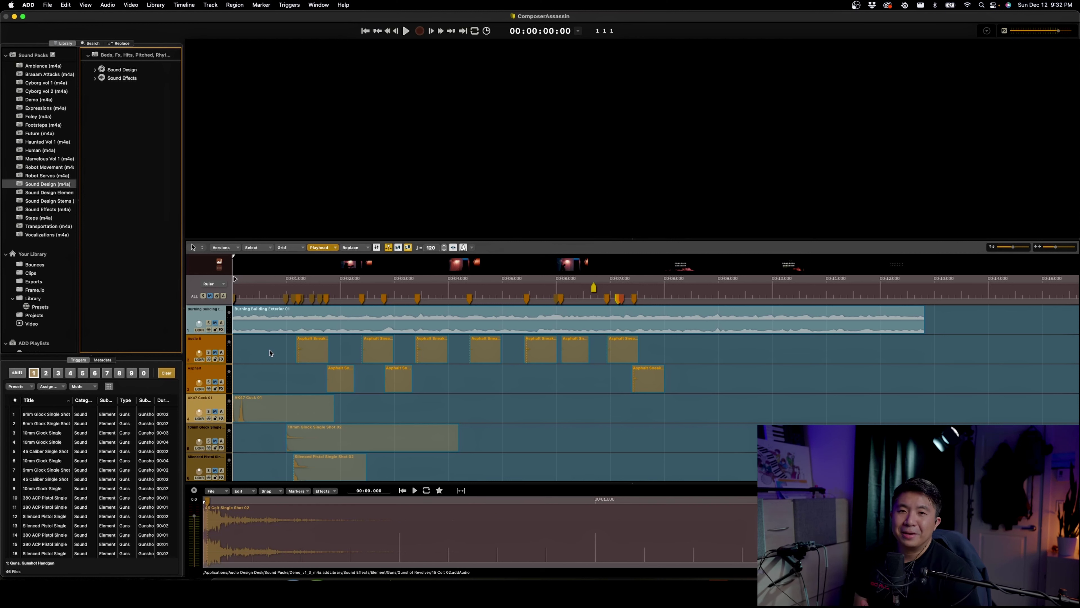
pyautogui.click(254, 324)
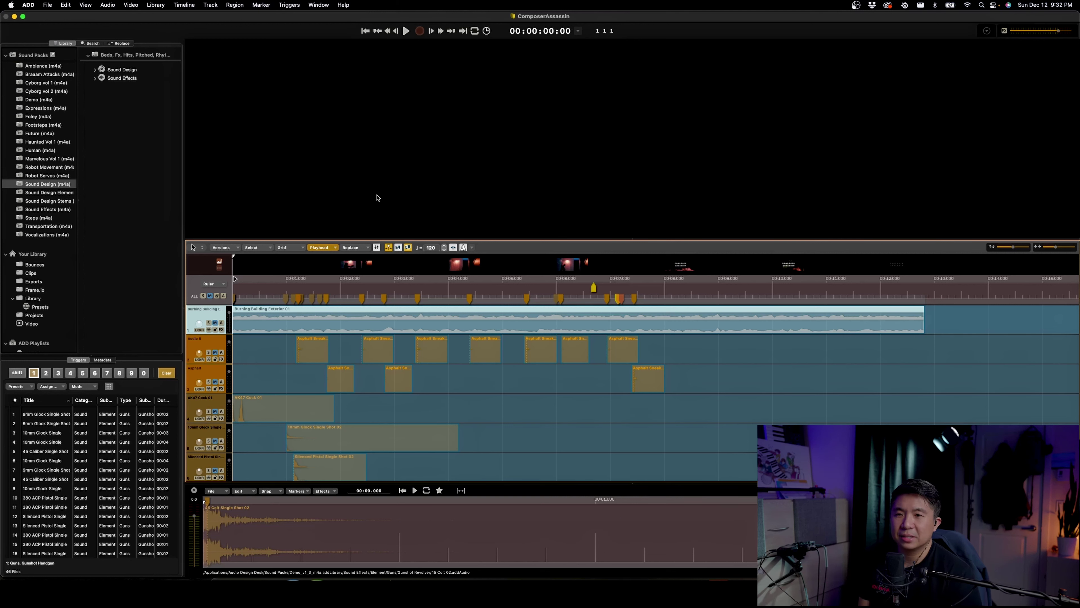
# Search the library for 'building' and audition the Building Burning, Burning Building and Building Demolition sounds
pyautogui.click(91, 43)
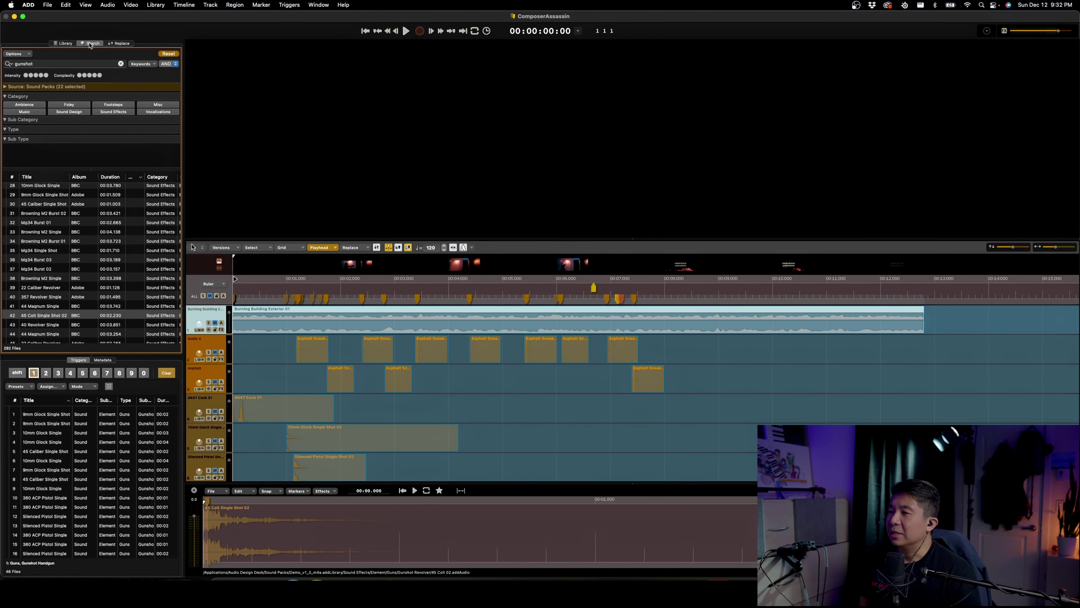
pyautogui.click(57, 62)
pyautogui.write('bui')
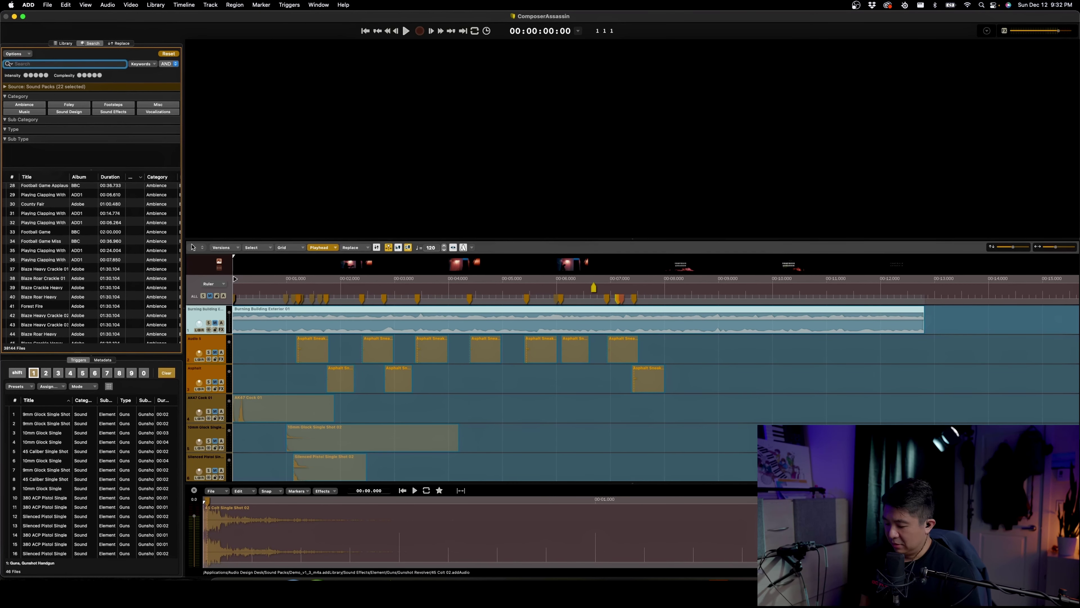
pyautogui.write('lding')
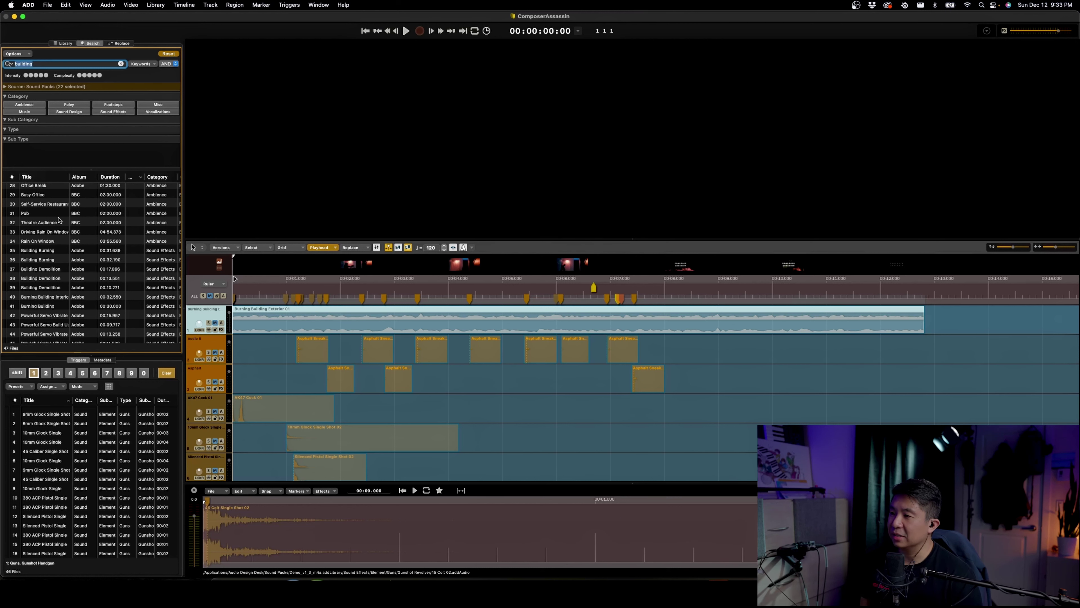
pyautogui.scroll(-3, 52, 255)
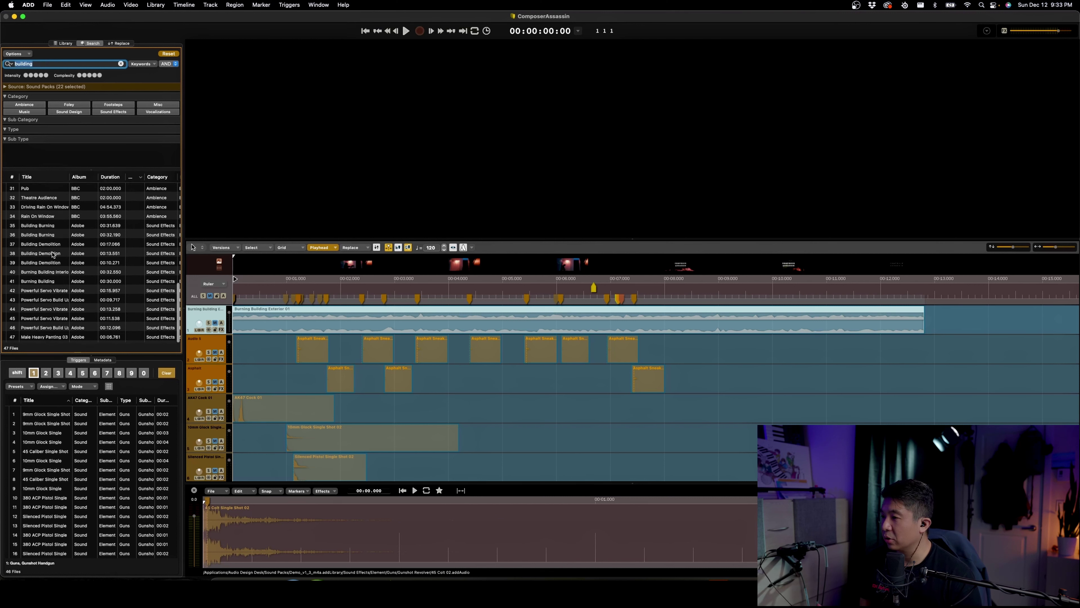
pyautogui.click(48, 228)
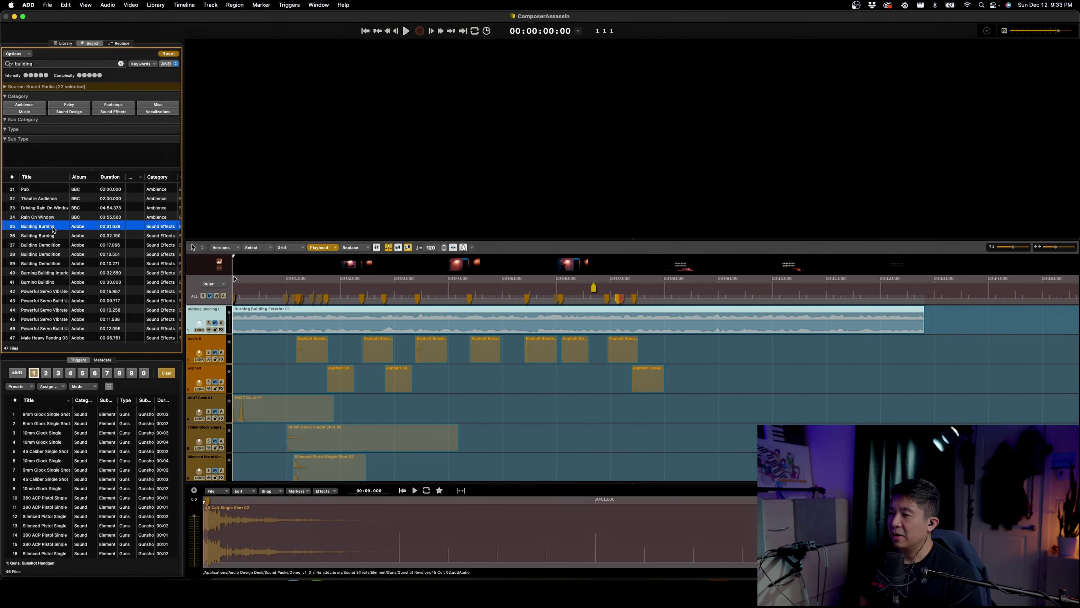
pyautogui.press('space')
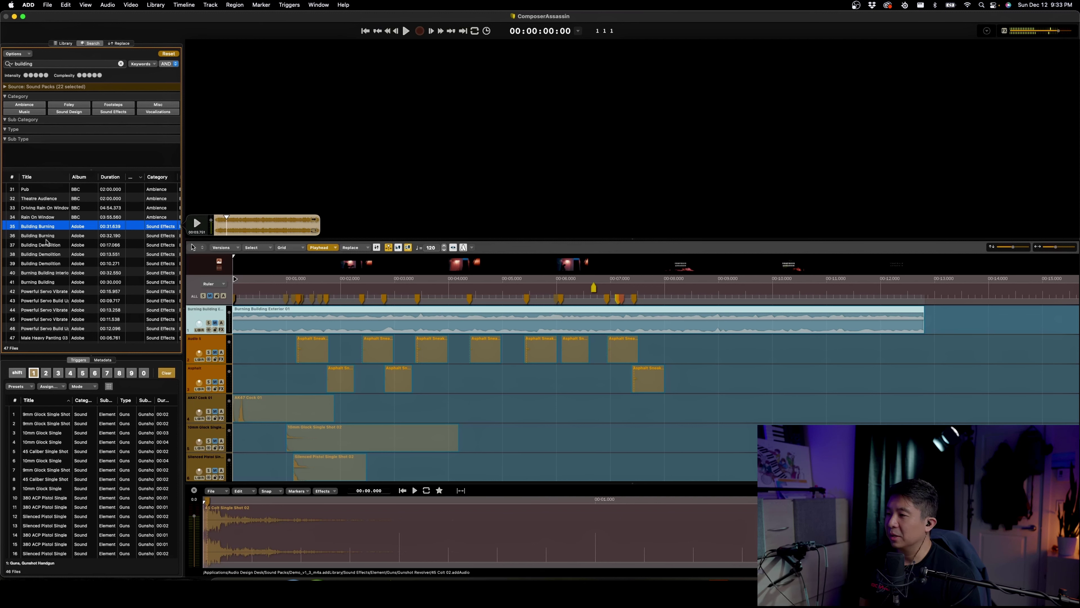
pyautogui.click(49, 237)
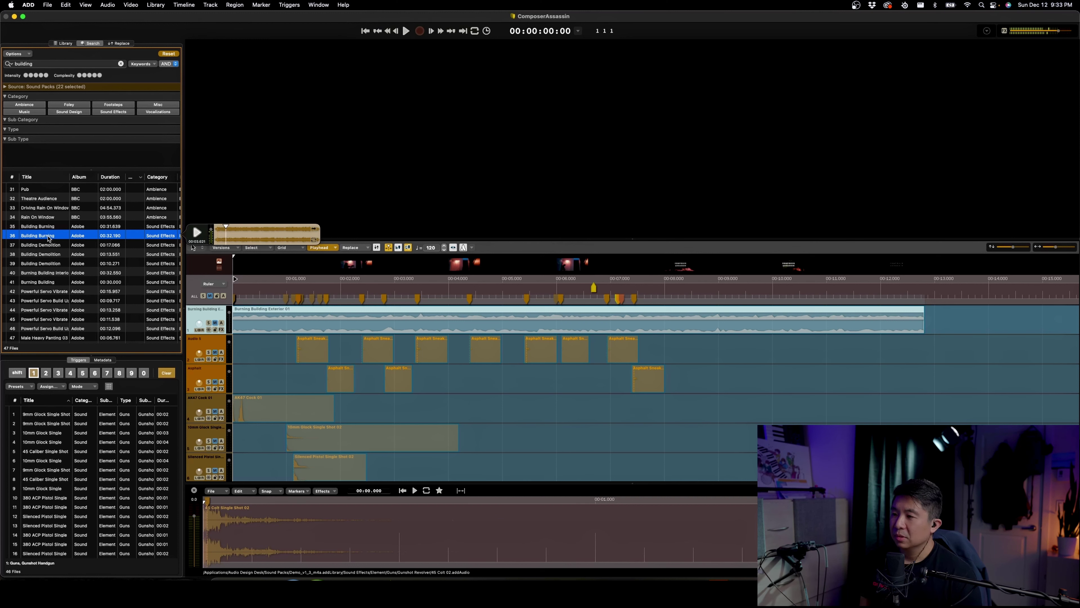
pyautogui.click(49, 284)
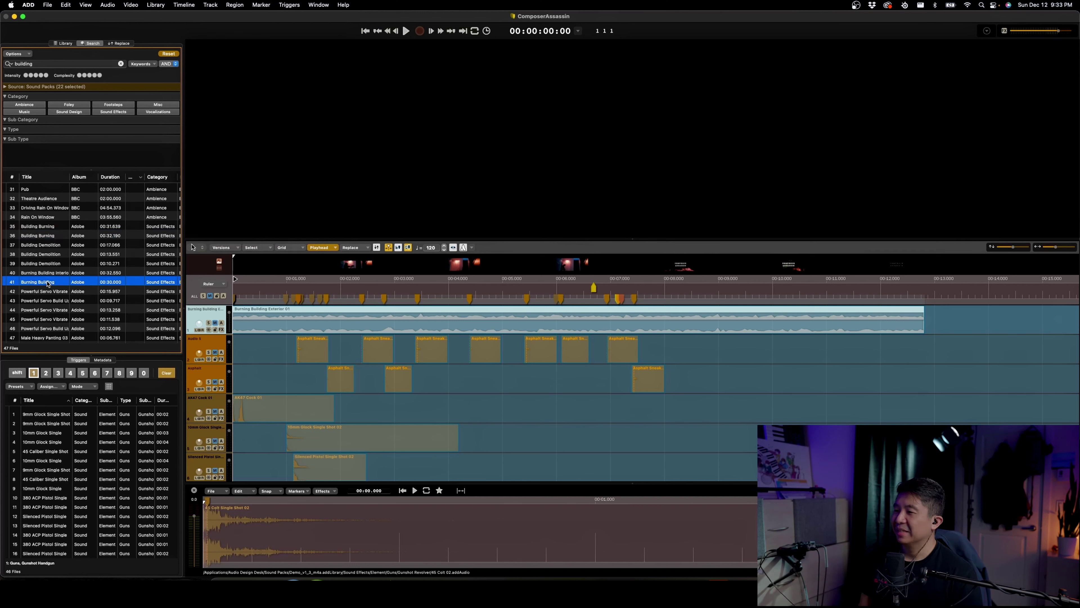
pyautogui.click(59, 264)
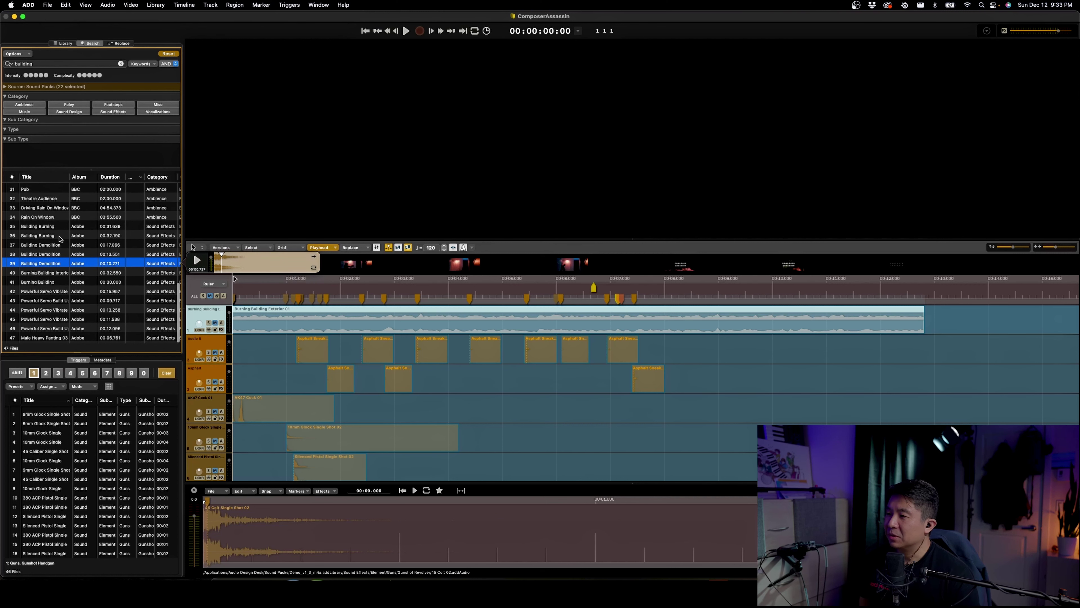
pyautogui.click(52, 228)
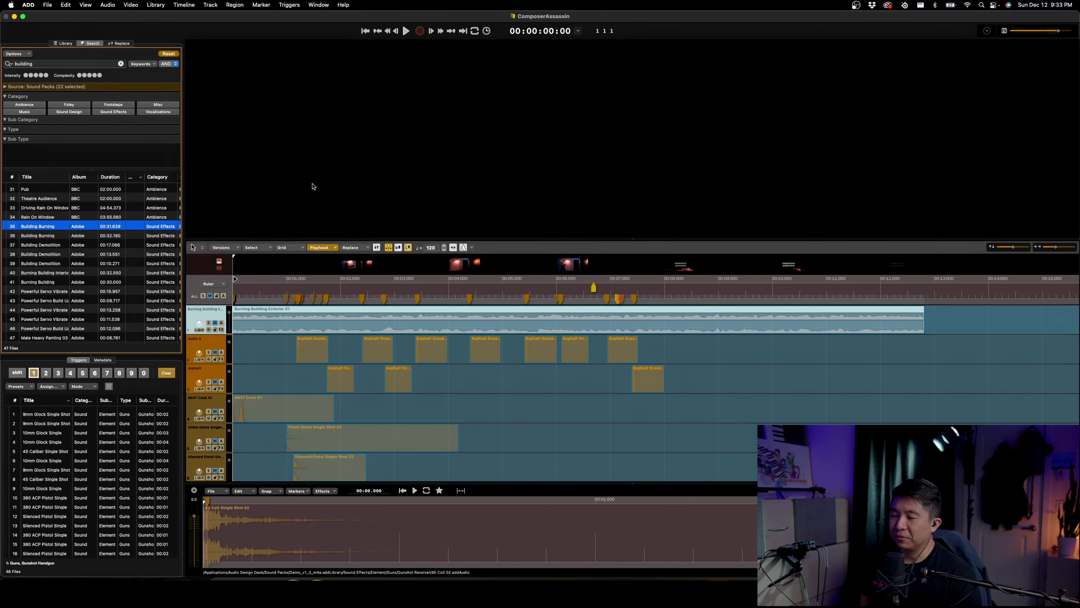
# Mute the Burning Building Exterior 01 track and play the film to check it
pyautogui.click(216, 323)
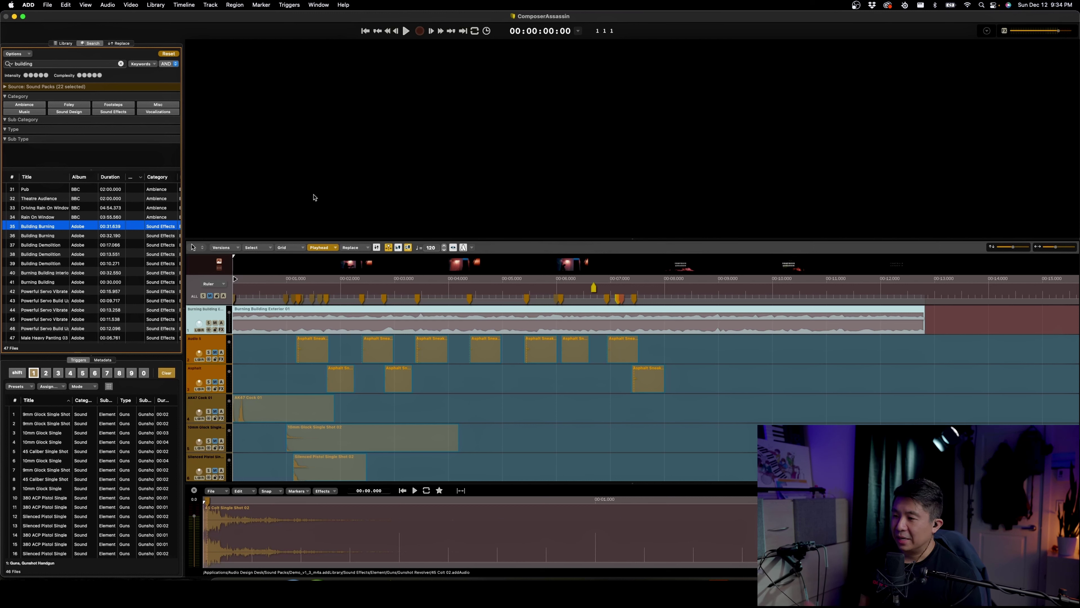
pyautogui.click(944, 326)
pyautogui.press('space')
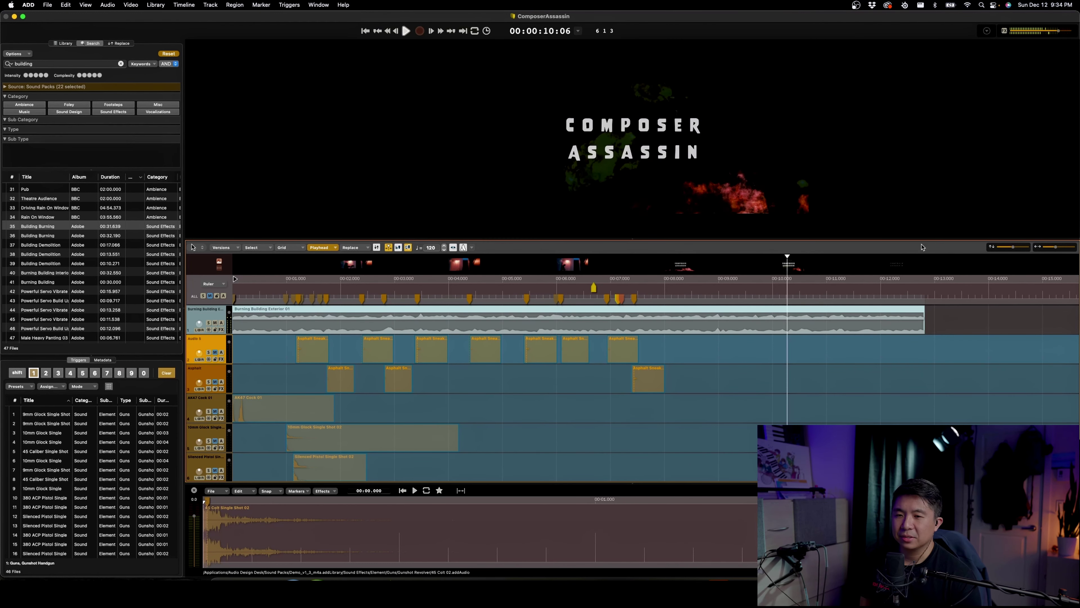
pyautogui.press('space')
pyautogui.click(214, 345)
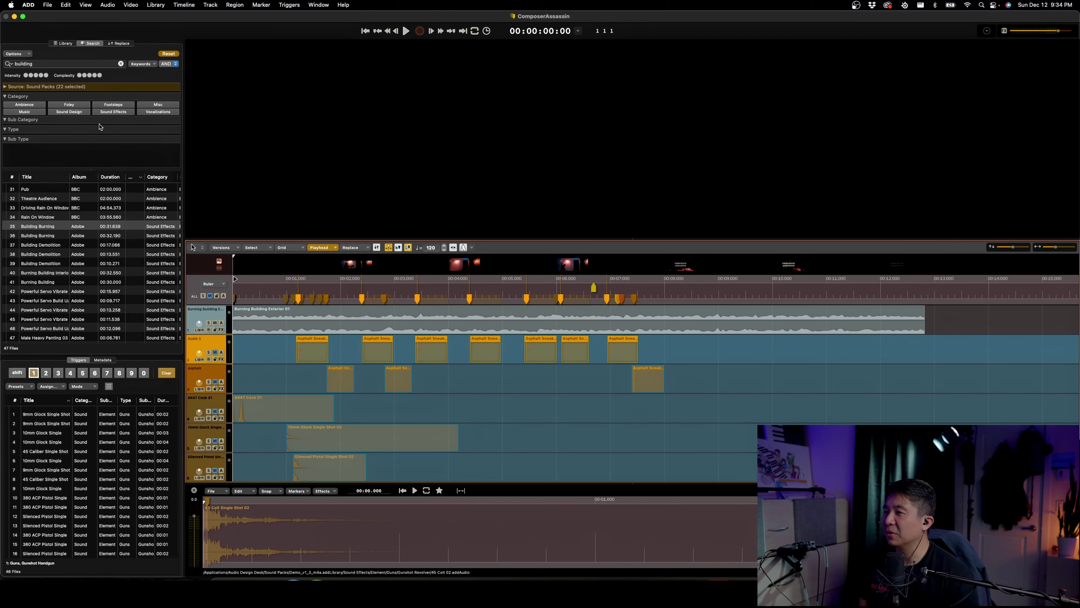
# Reset the library's search and category filters and run a 'foot' search for footsteps
pyautogui.click(69, 104)
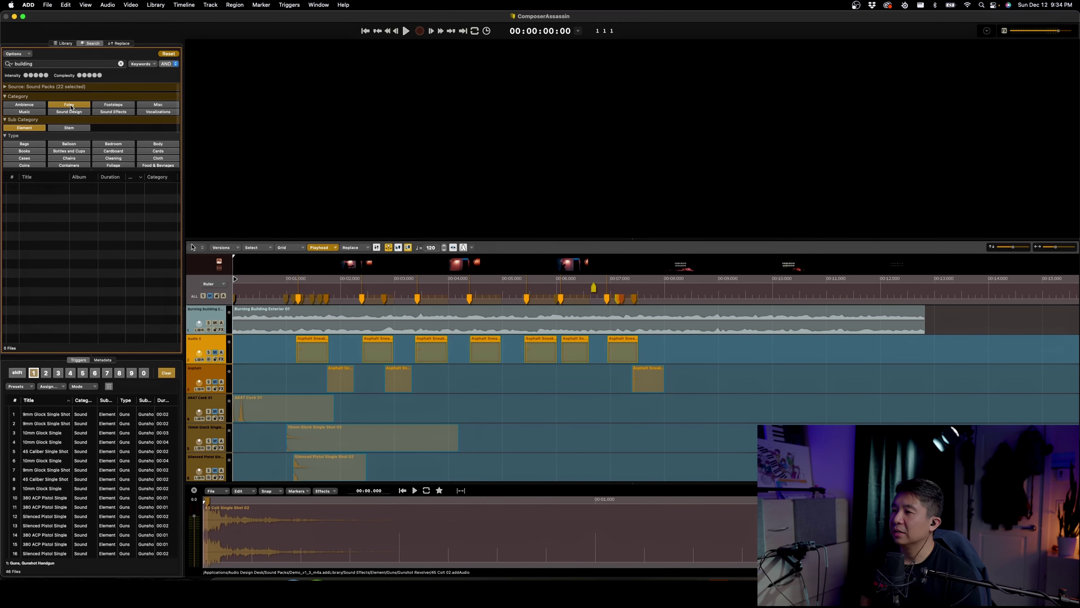
pyautogui.click(42, 63)
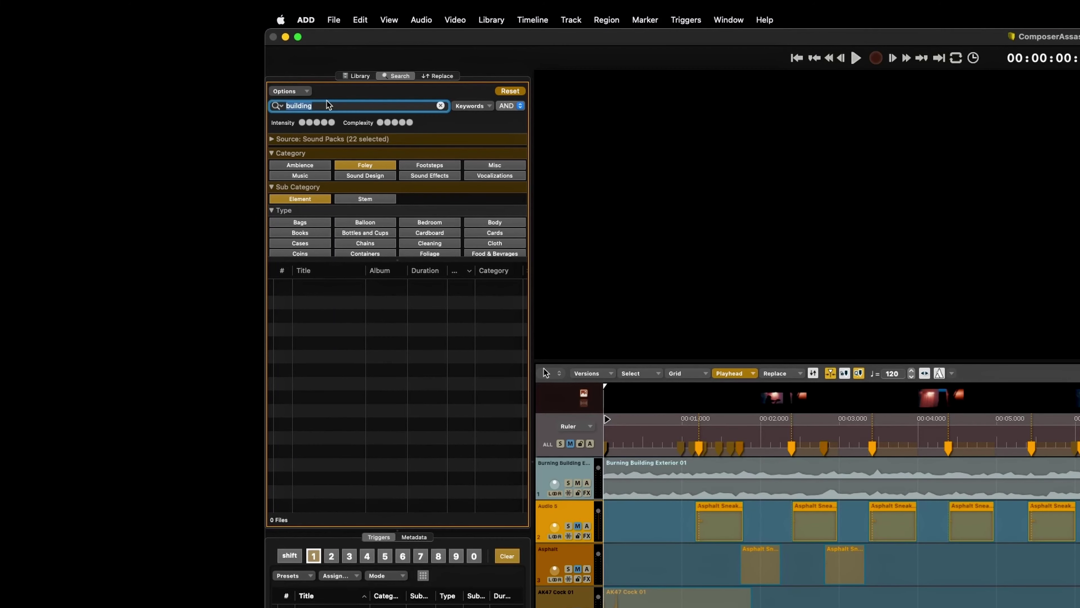
pyautogui.write('footsteps')
pyautogui.click(510, 91)
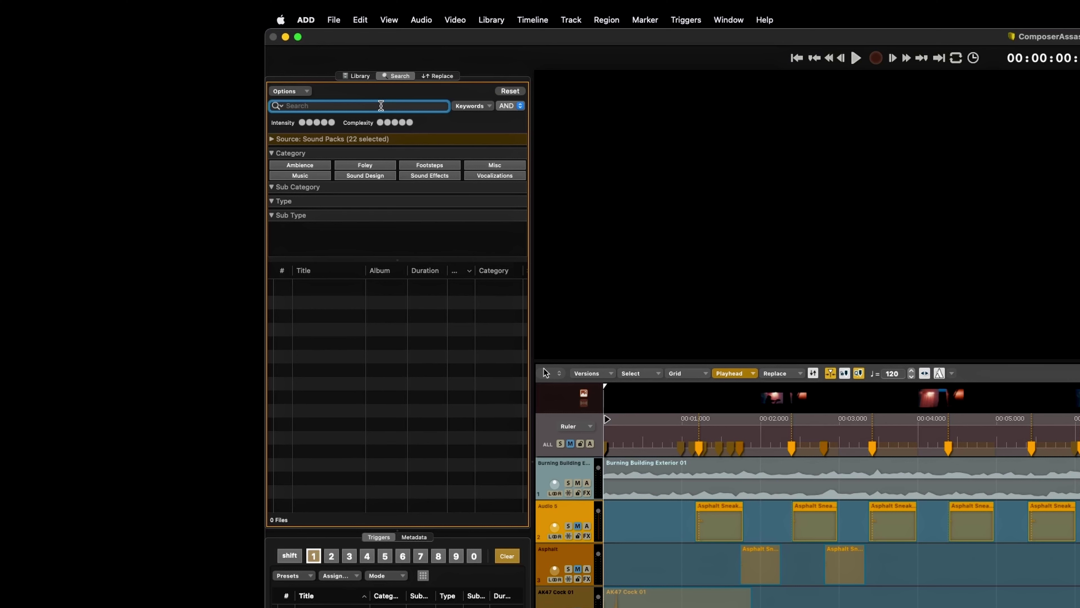
pyautogui.write('footsteps')
pyautogui.press('Return')
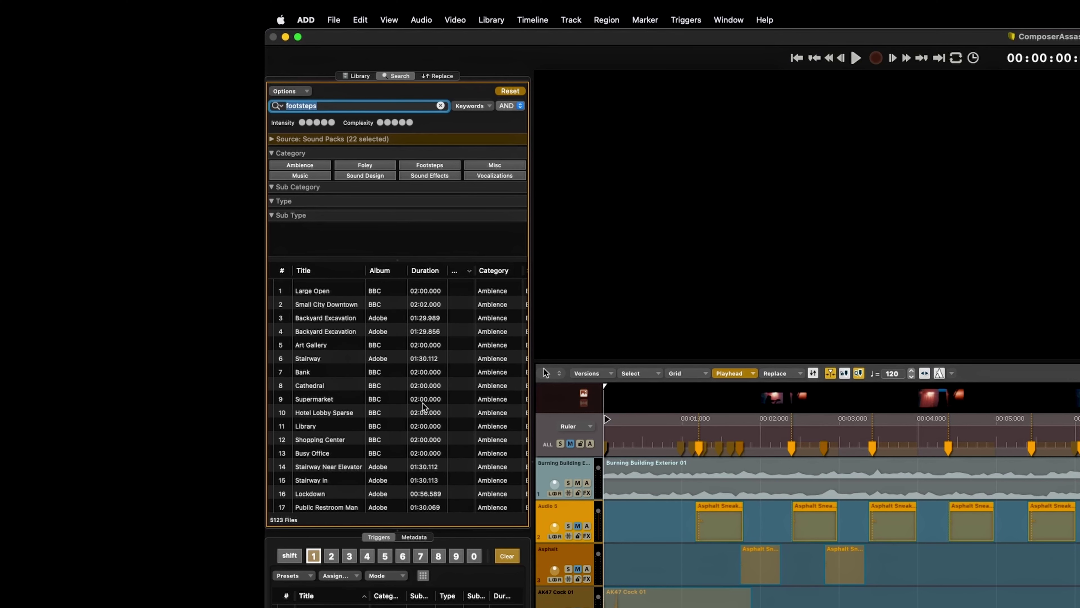
# Preview the Leaves Deep Sneaker clip and two Leaves Deep Work Boot footstep clips
pyautogui.scroll(-10, 329, 464)
pyautogui.click(330, 463)
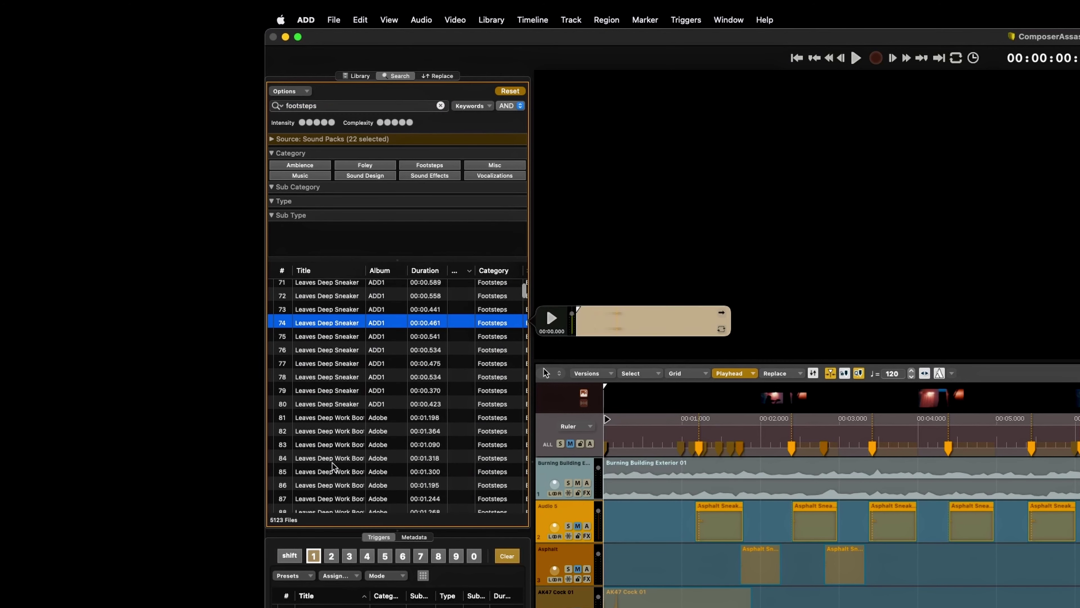
pyautogui.scroll(-4, 332, 461)
pyautogui.click(336, 425)
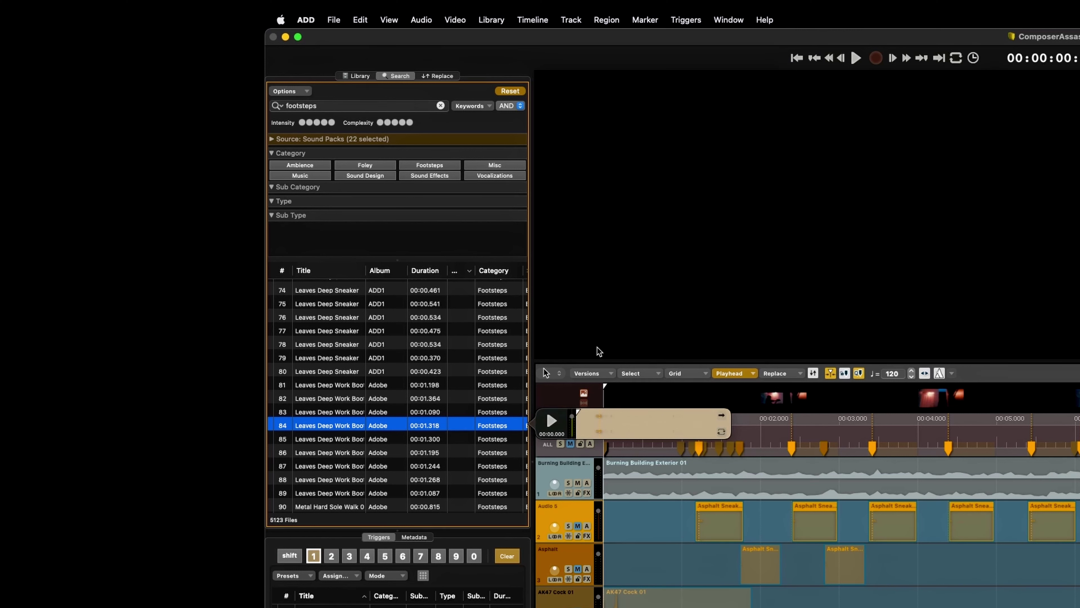
pyautogui.click(331, 441)
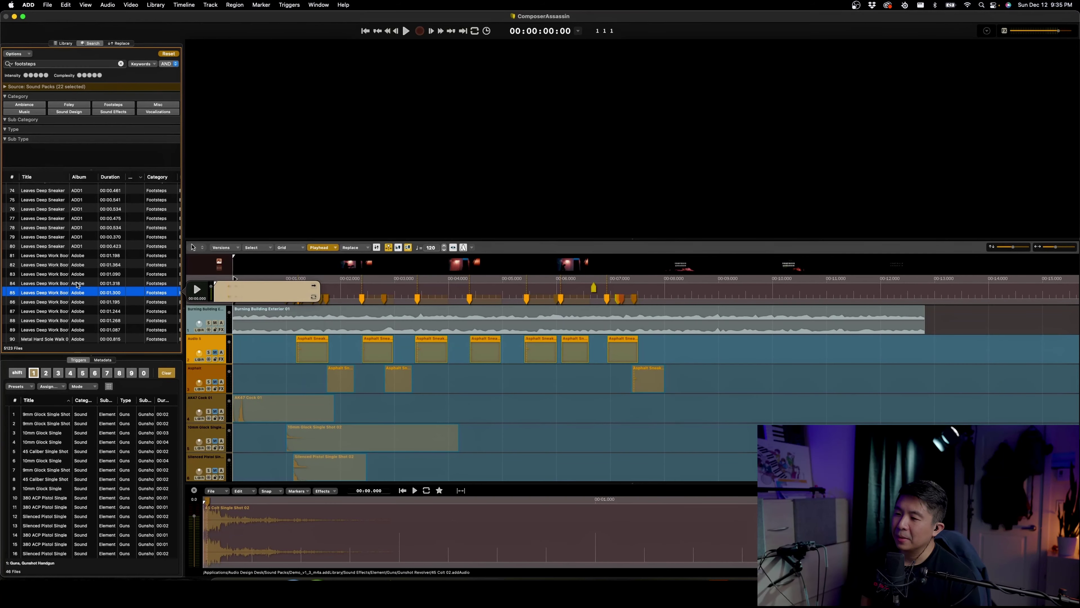
# Audition Leaves Deep Sneaker, then play the cut and mute the Audio 5 footsteps track
pyautogui.scroll(3, 319, 394)
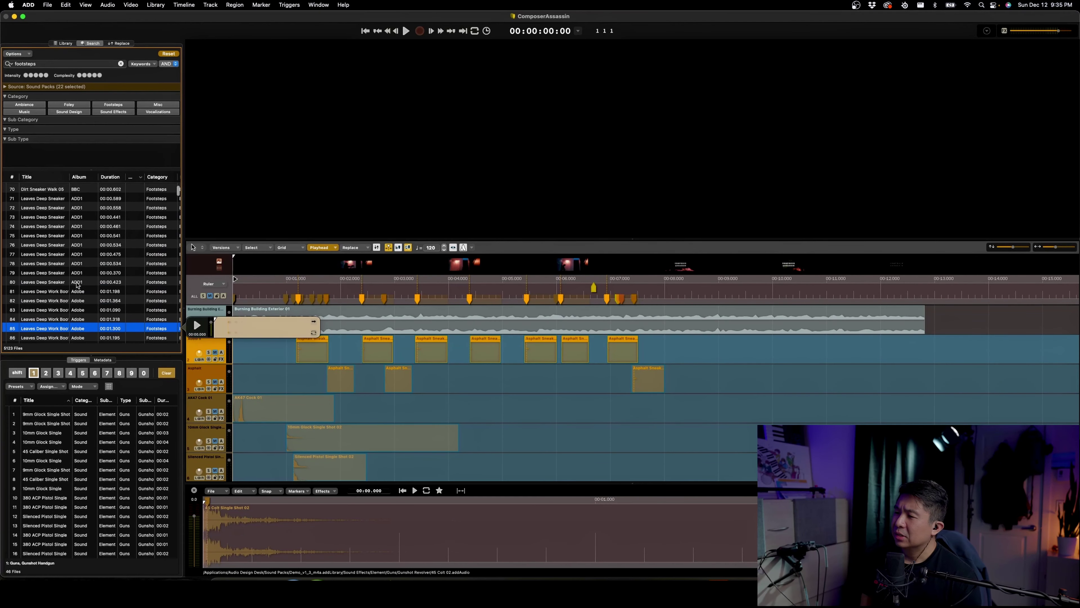
pyautogui.click(38, 262)
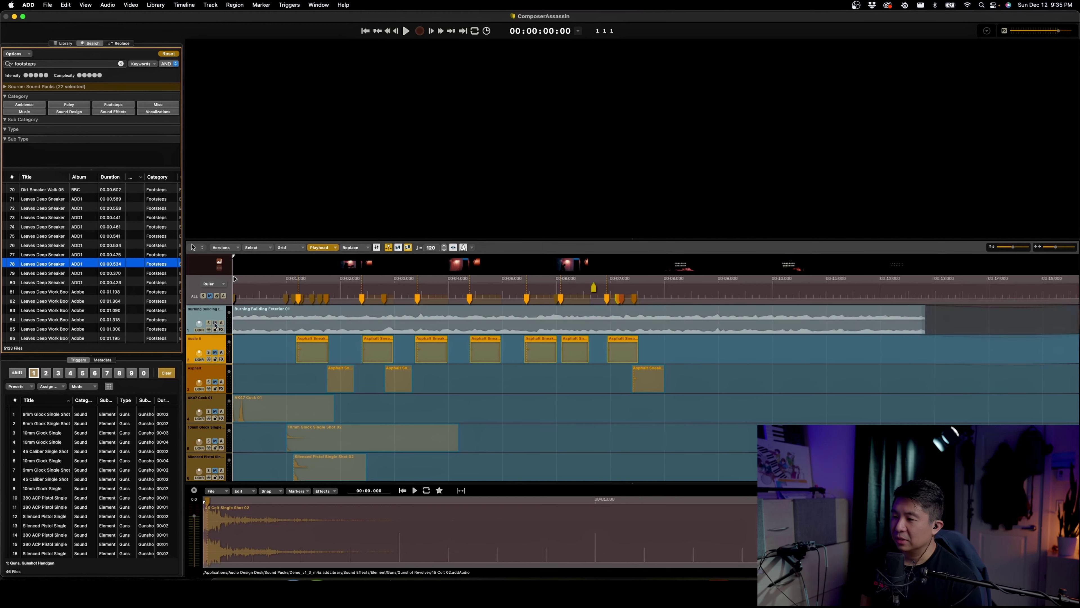
pyautogui.click(215, 353)
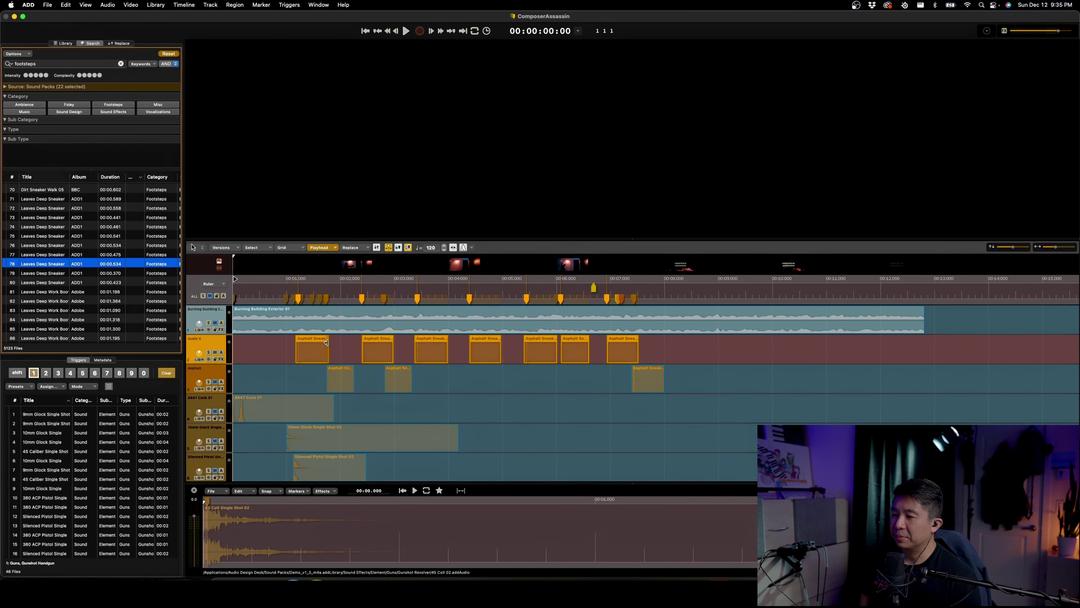
pyautogui.click(282, 349)
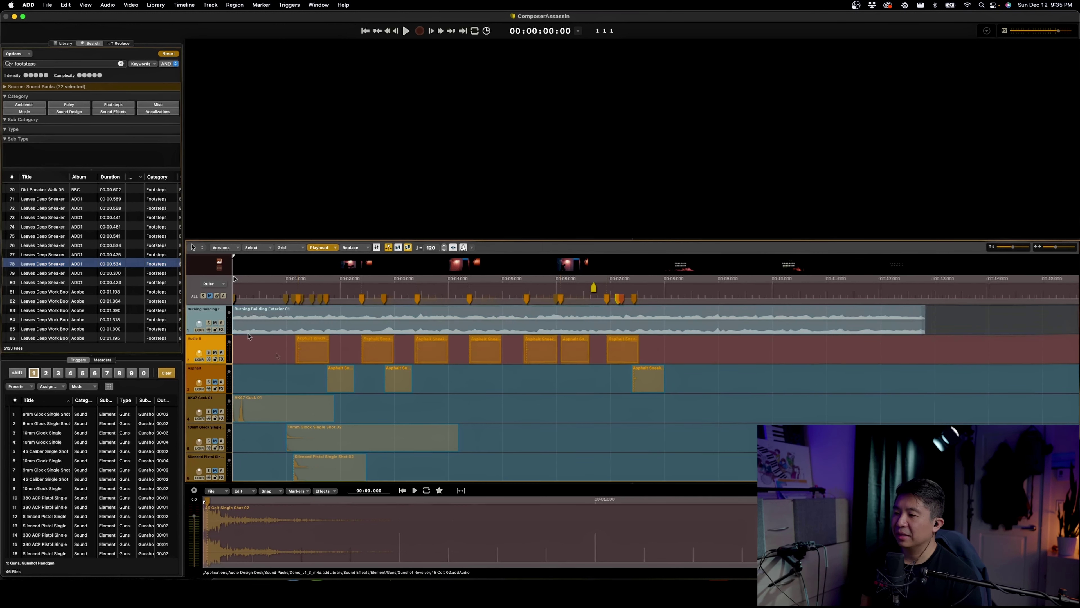
pyautogui.press('space')
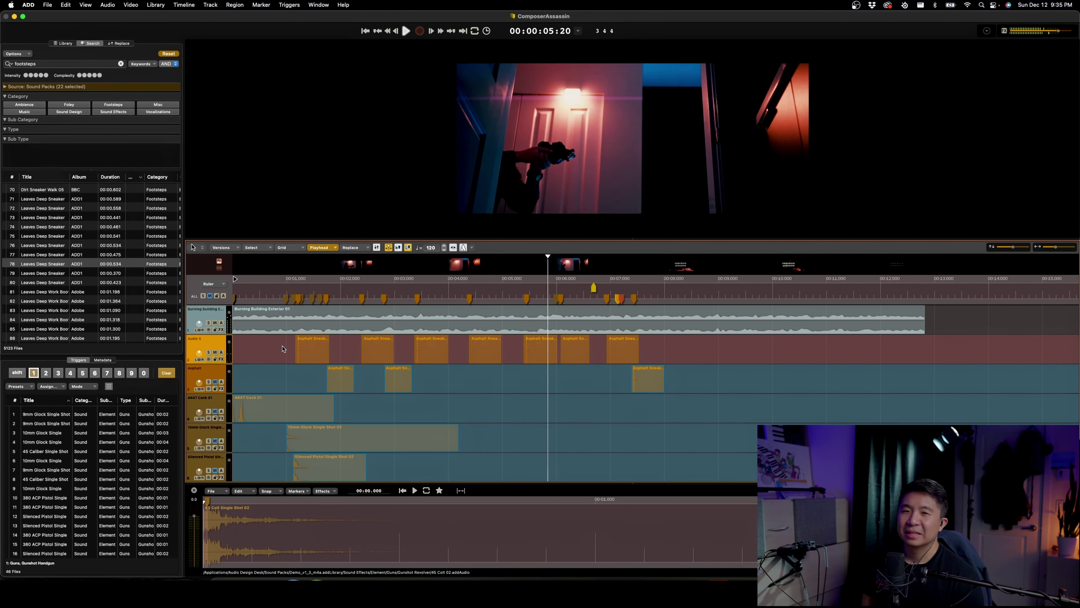
pyautogui.press('space')
pyautogui.click(219, 376)
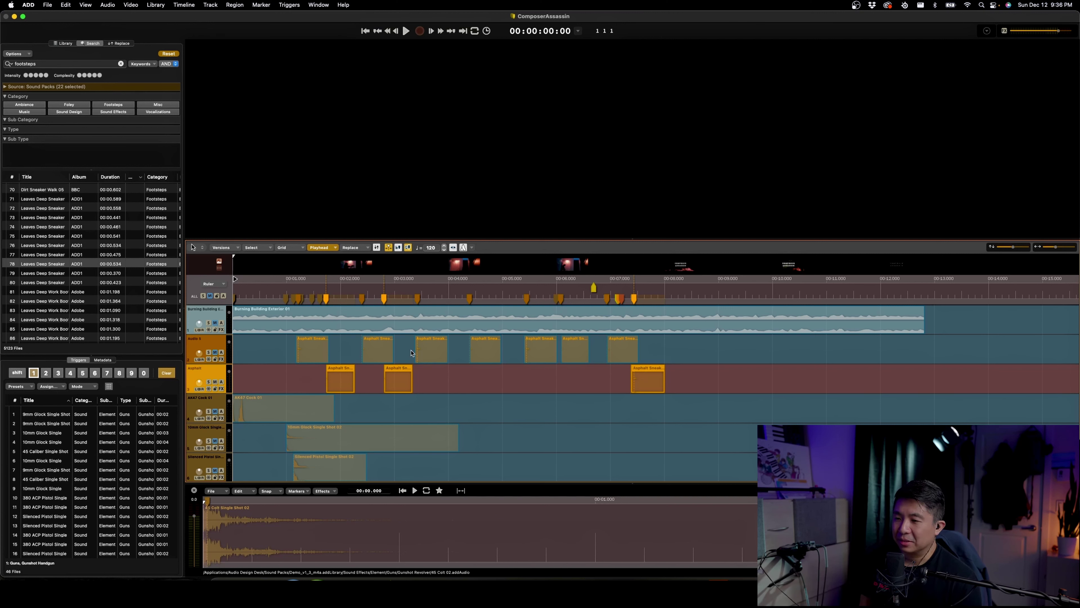
pyautogui.press('space')
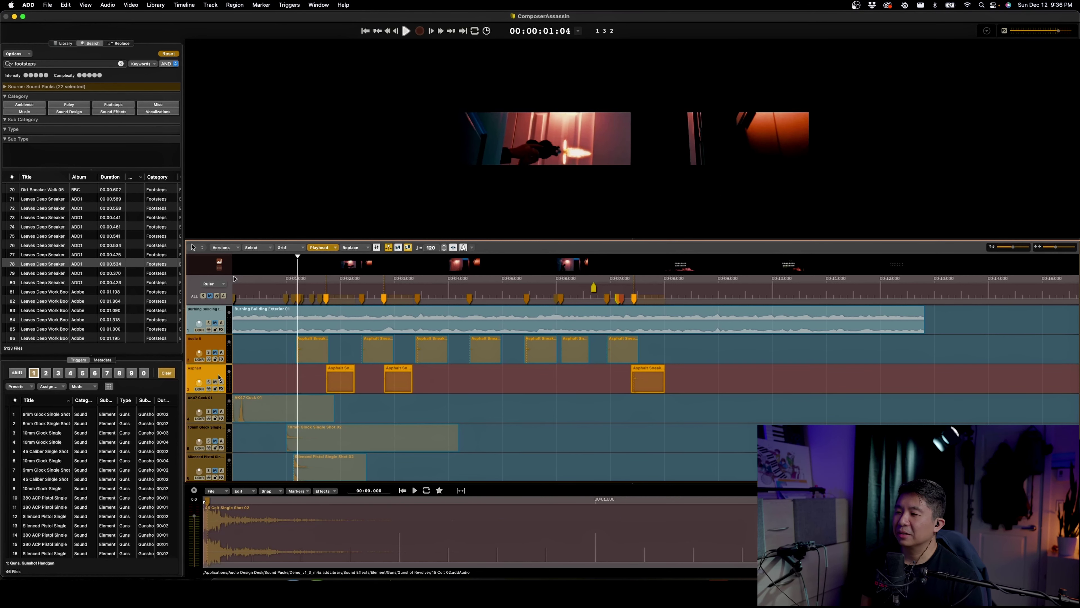
pyautogui.click(214, 352)
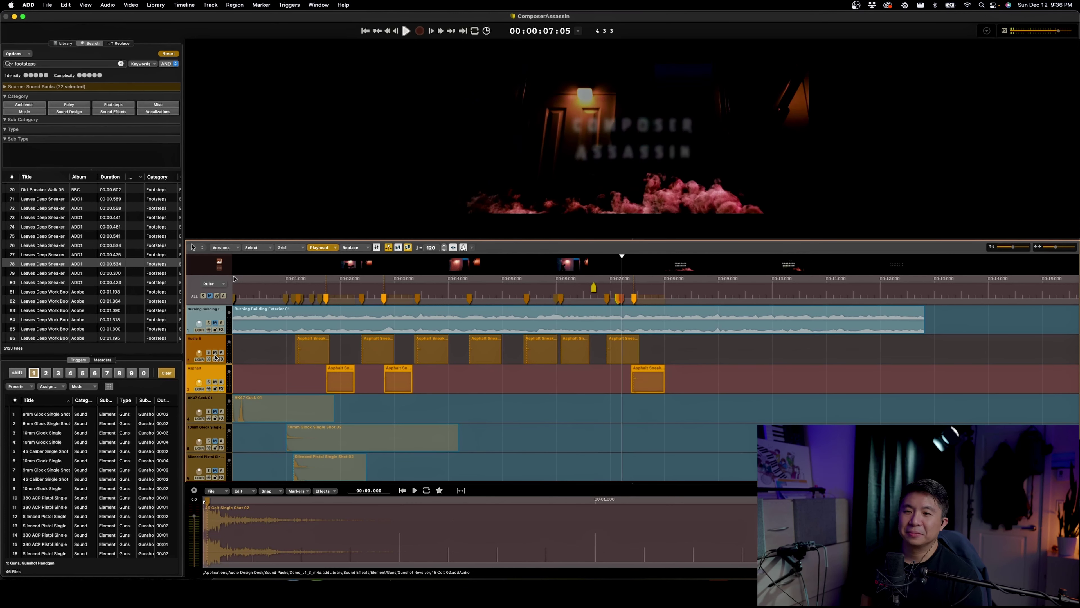
# Unmute Audio 5, play the opening with AK47 Cock 01 muted, then unmute AK47 Cock 01
pyautogui.press('space')
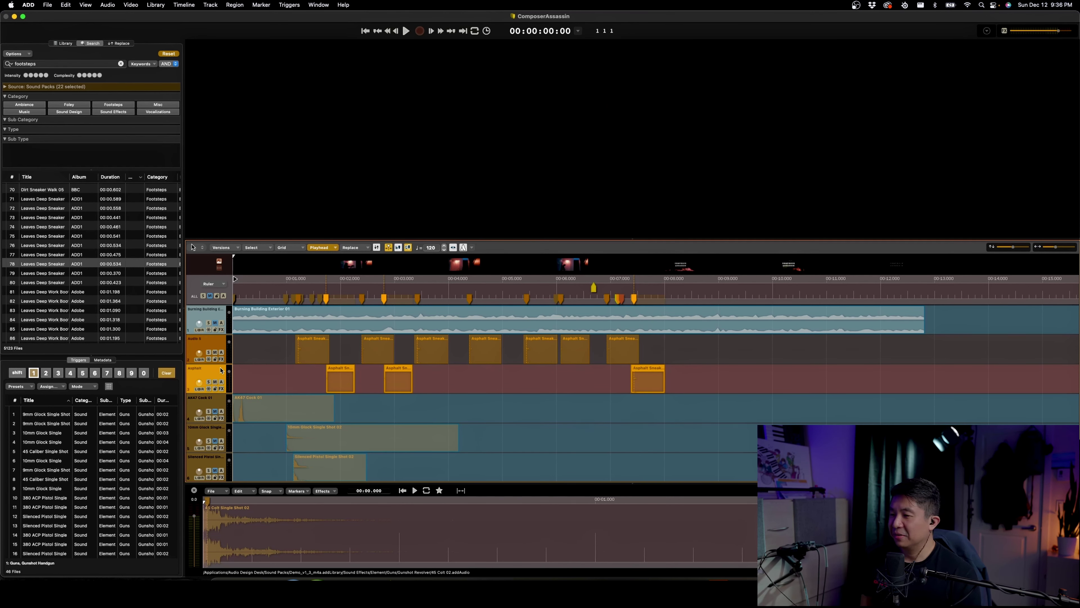
pyautogui.click(215, 353)
pyautogui.click(215, 382)
pyautogui.click(227, 408)
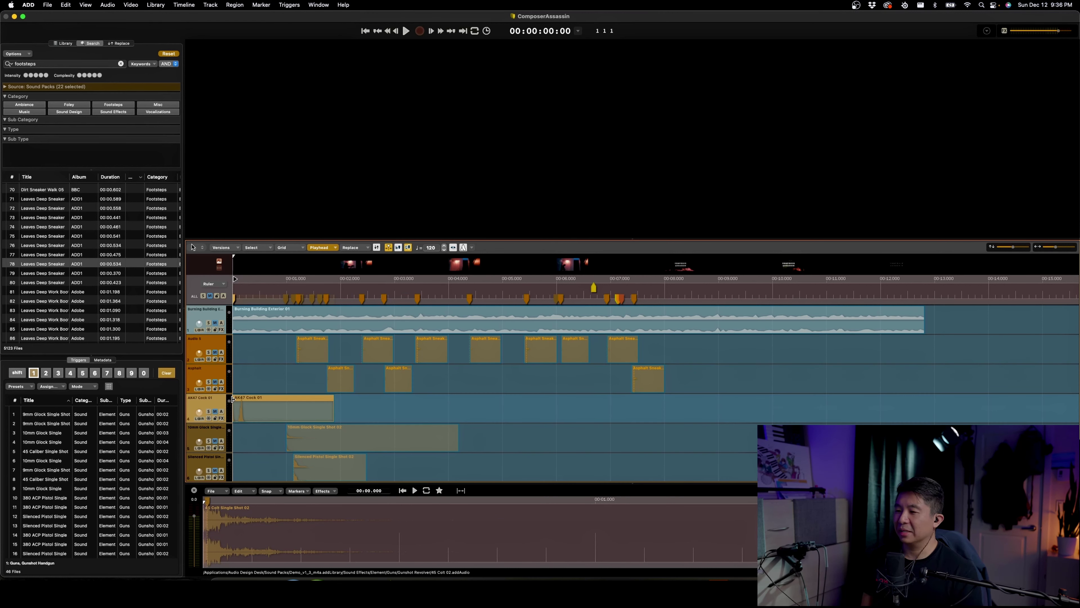
pyautogui.click(214, 411)
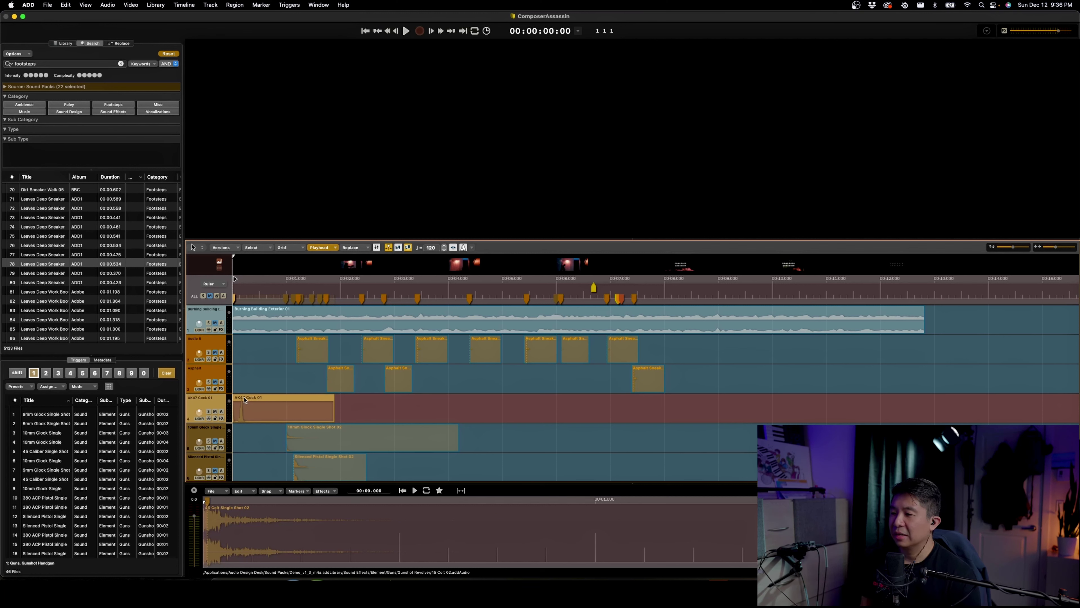
pyautogui.click(261, 383)
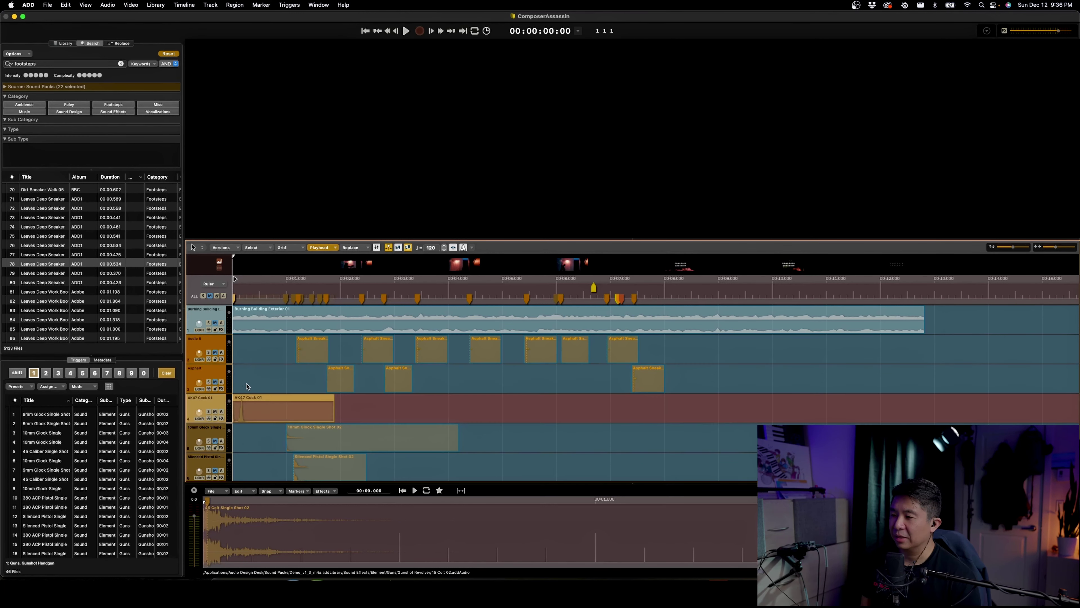
pyautogui.press('space')
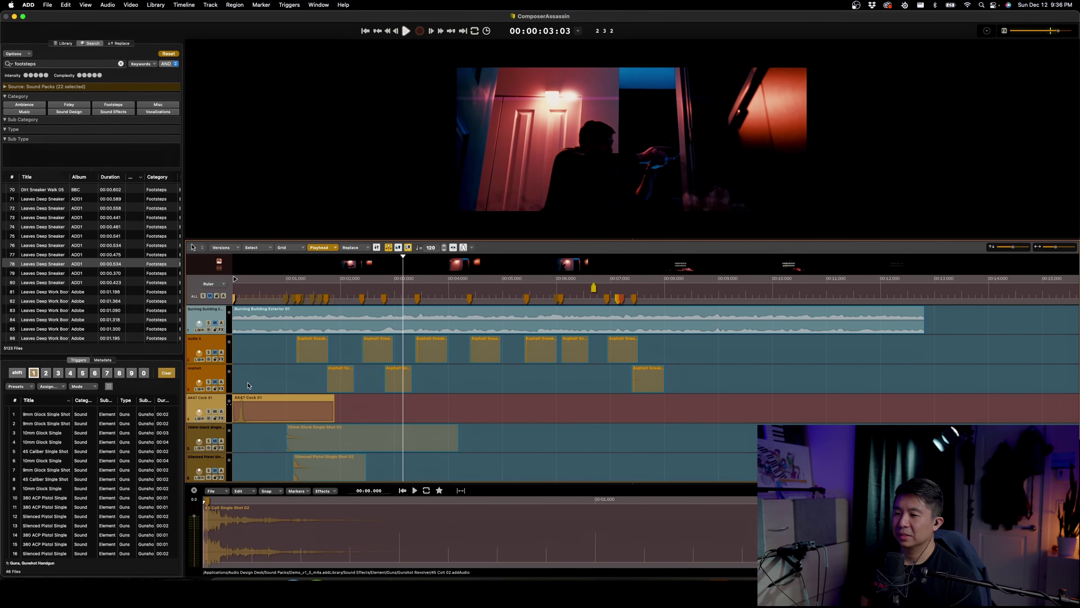
pyautogui.press('space')
pyautogui.press('space')
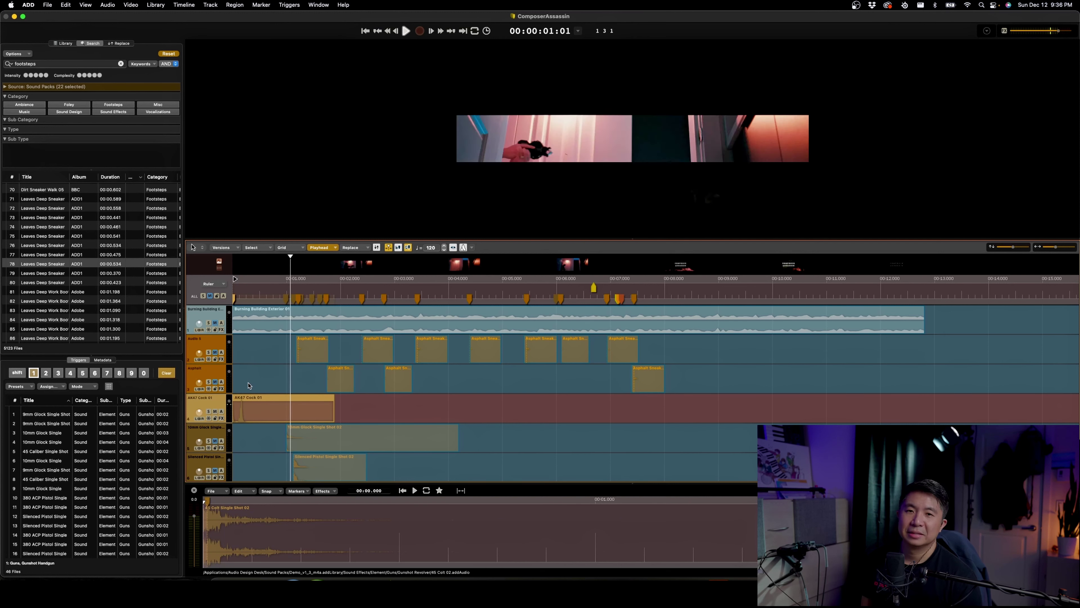
pyautogui.press('space')
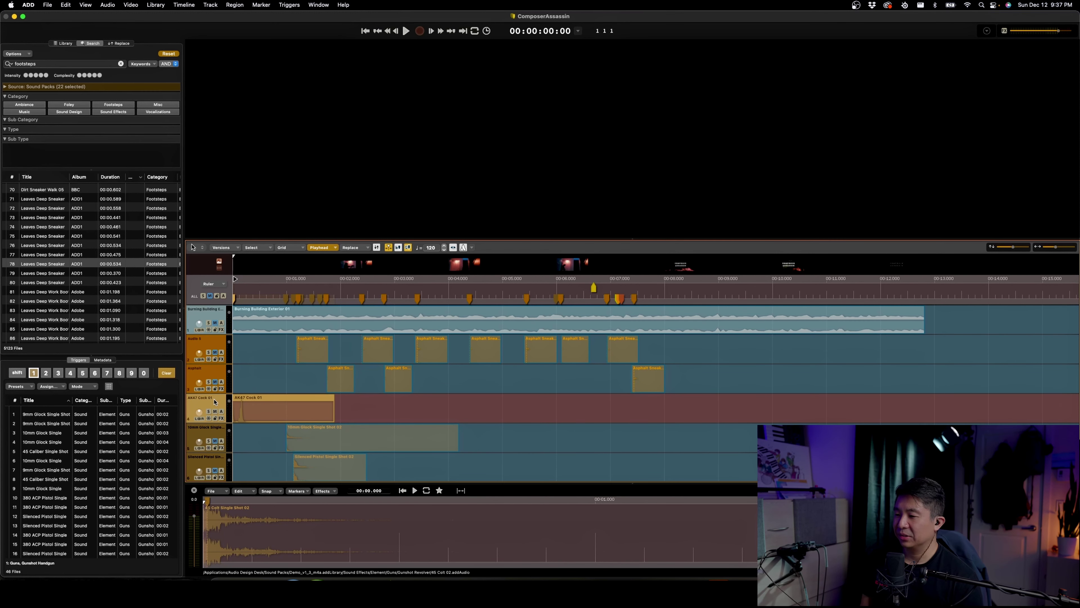
pyautogui.click(215, 412)
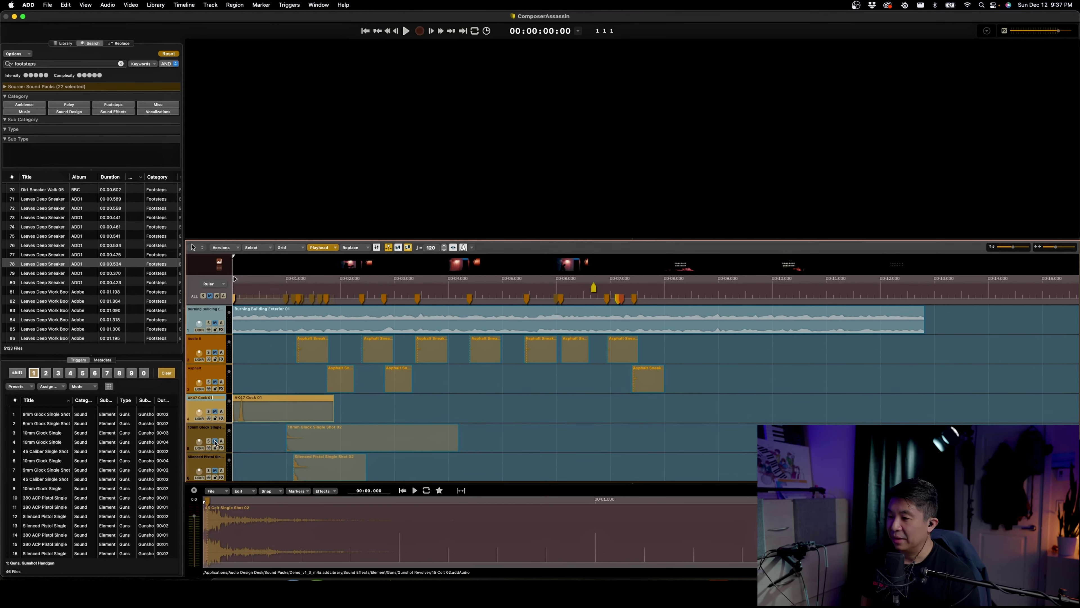
pyautogui.scroll(-5, 249, 439)
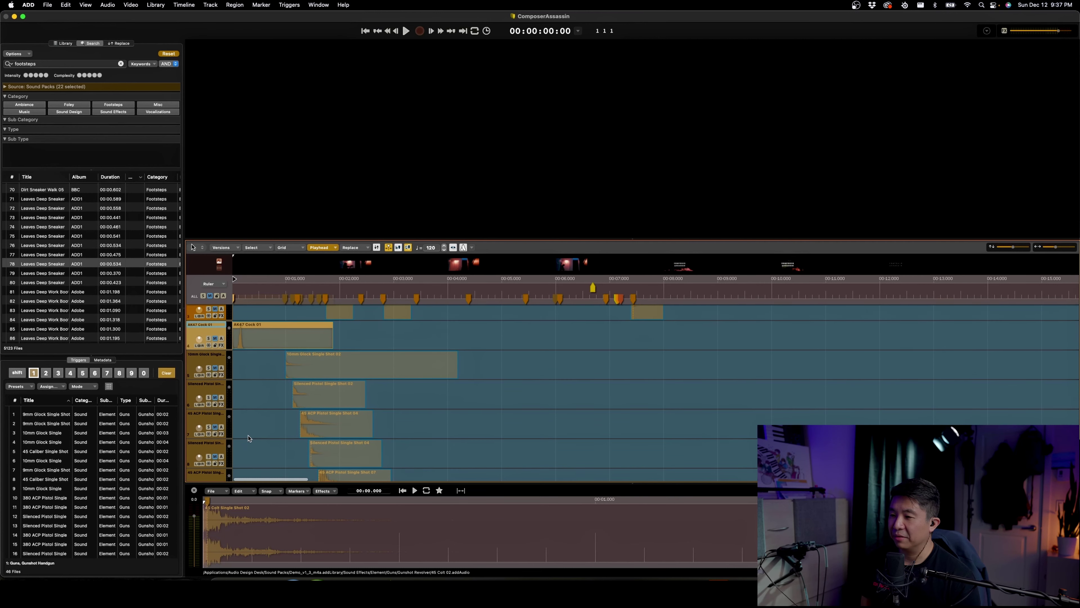
# Select the 10mm Glock Single Shot 02 clip, load trigger 1's Guns, Gunshot Handgun set, and replay
pyautogui.scroll(-3, 273, 402)
pyautogui.click(345, 320)
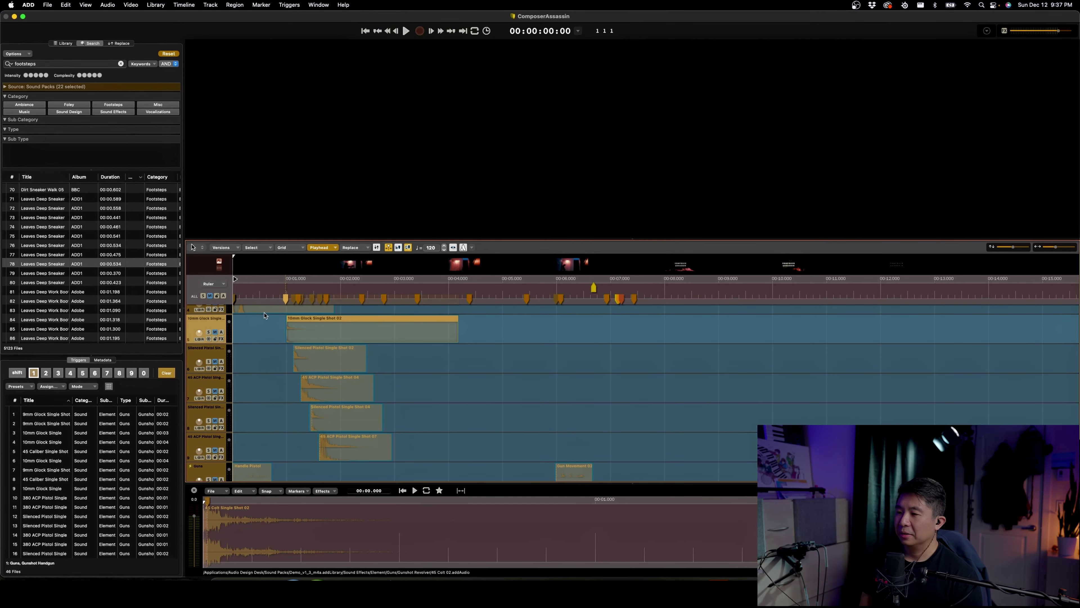
pyautogui.click(34, 374)
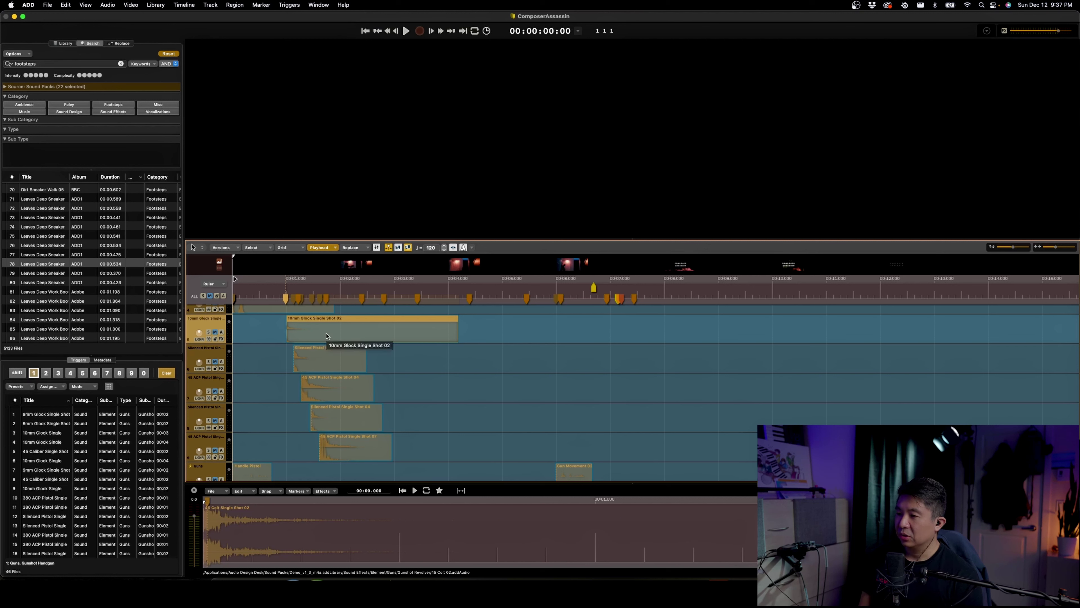
pyautogui.press('space')
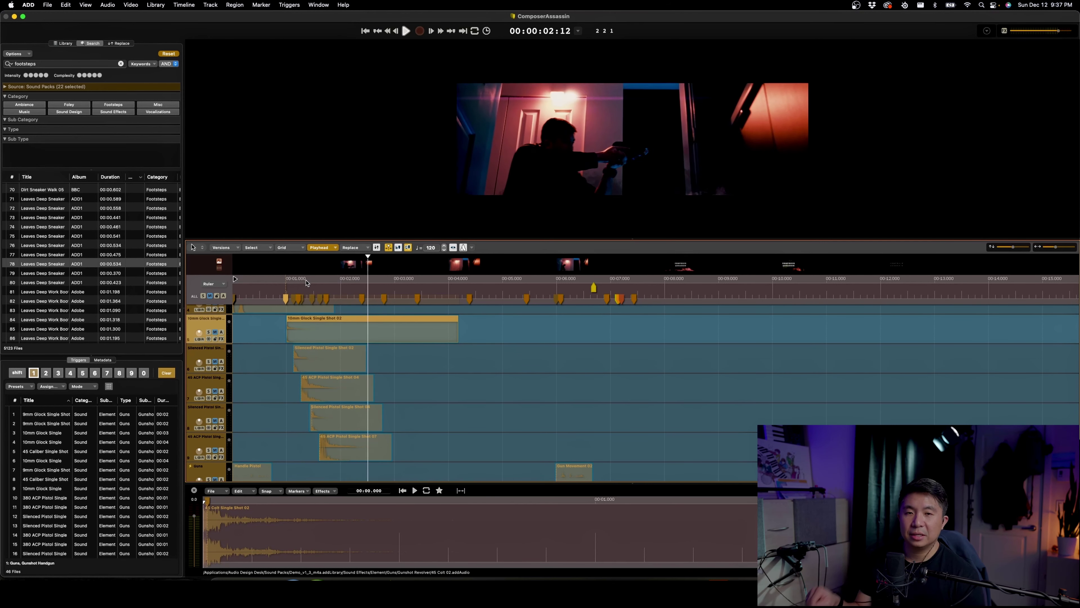
pyautogui.click(269, 350)
pyautogui.press('space')
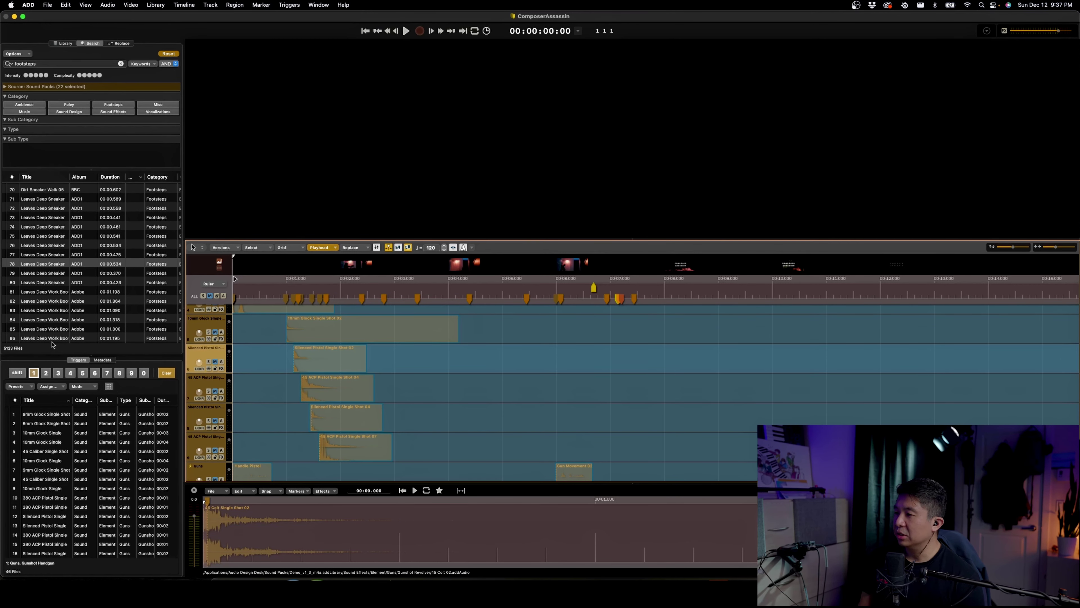
# Preview the 9mm Pistol Single, 10mm Glock Single and 9mm Glock Fires shots in trigger 1's list
pyautogui.scroll(-9, 44, 449)
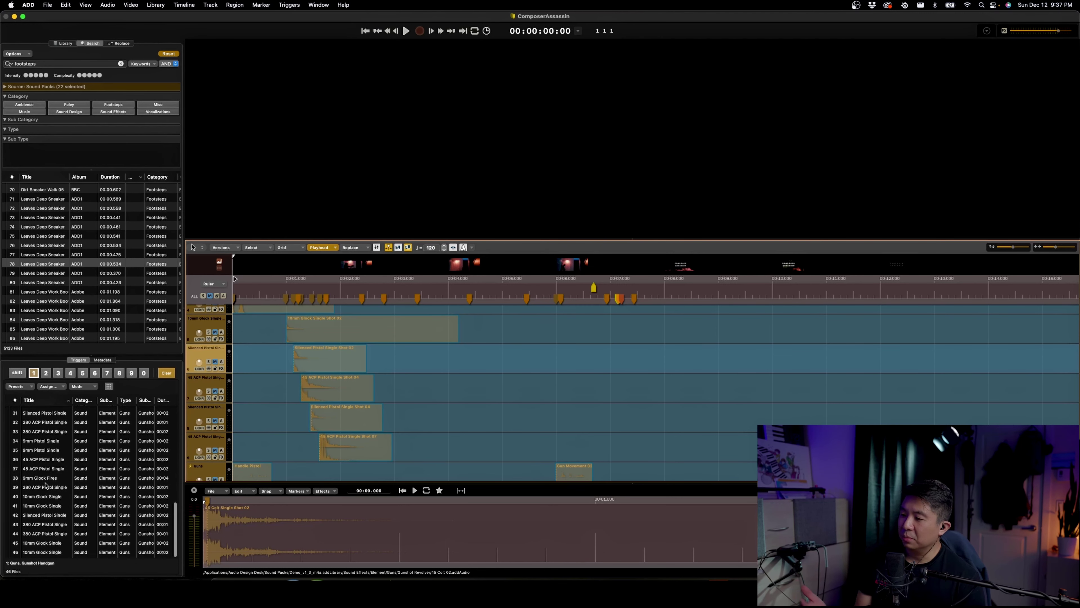
pyautogui.scroll(-1, 46, 485)
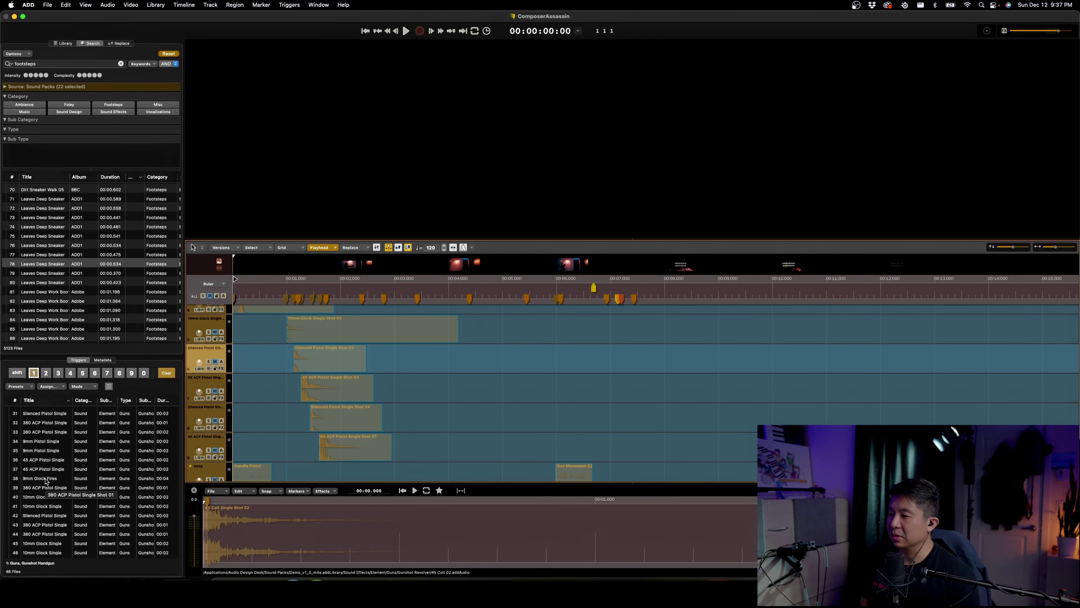
pyautogui.click(47, 451)
pyautogui.click(48, 469)
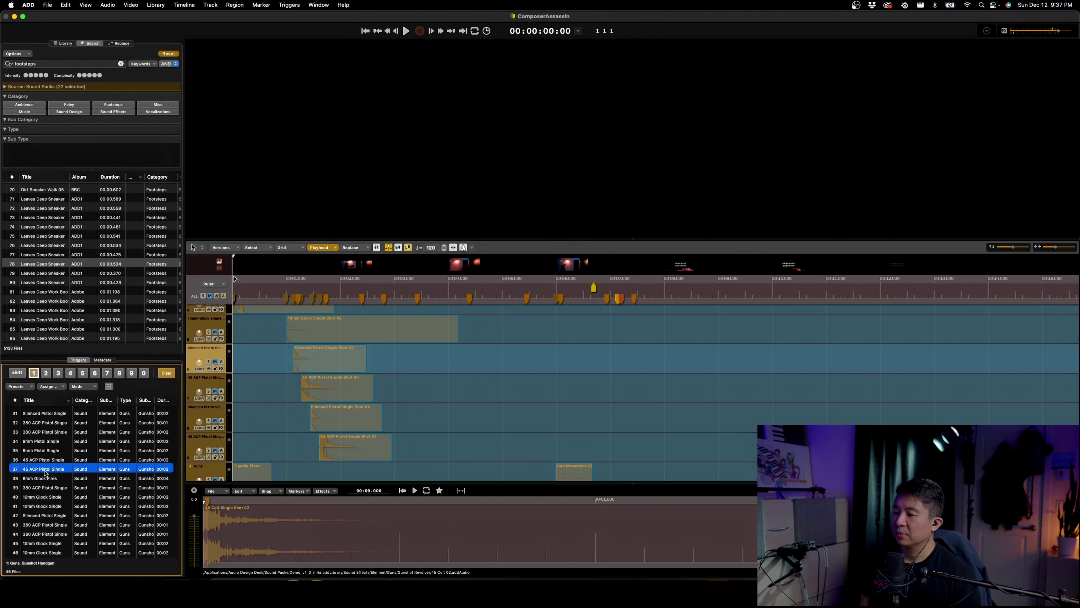
pyautogui.click(50, 505)
pyautogui.click(52, 479)
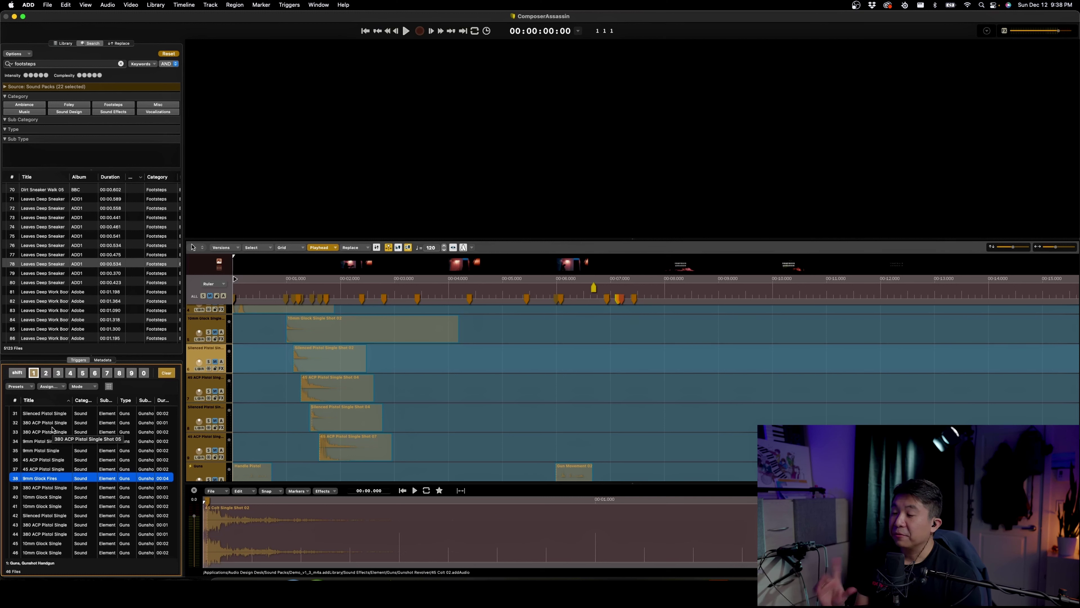
# Marquee-select the five gunshot clips together on the timeline
pyautogui.moveTo(469, 444); pyautogui.dragTo(325, 333)
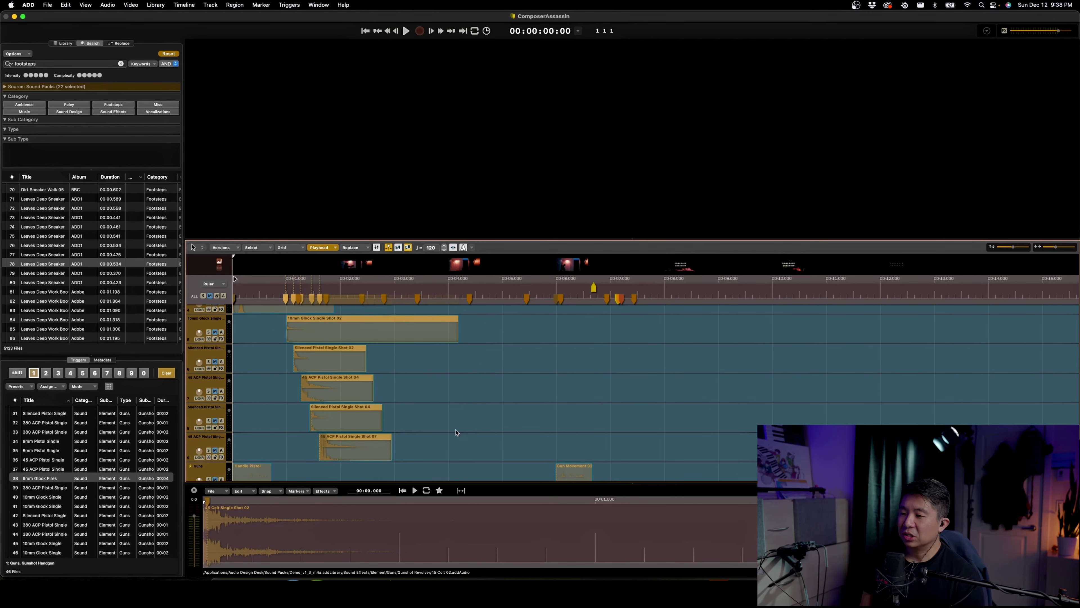
pyautogui.click(456, 449)
pyautogui.moveTo(467, 452); pyautogui.dragTo(314, 327)
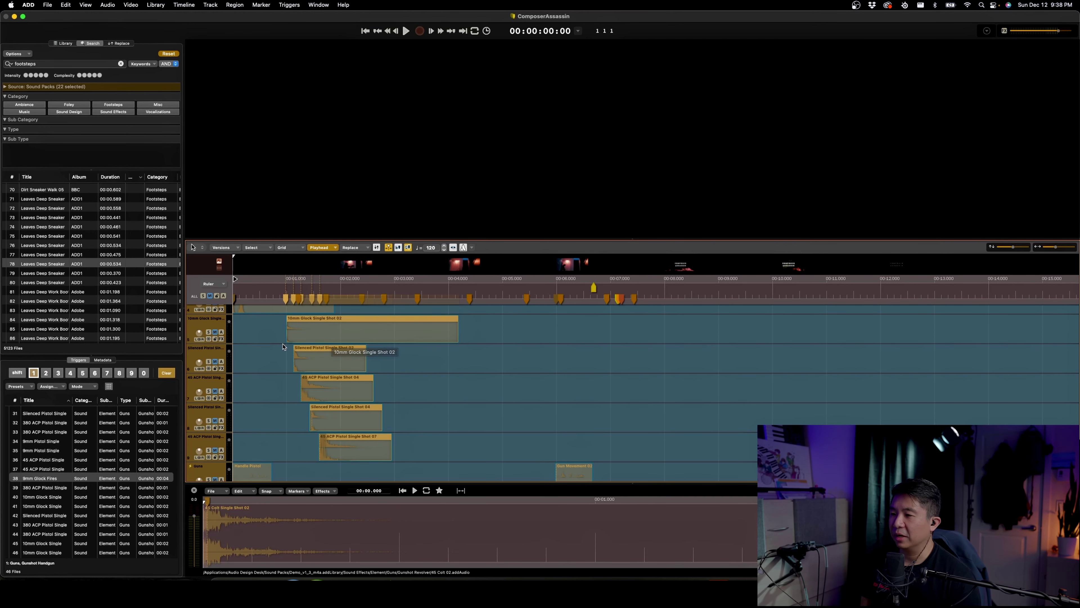
pyautogui.click(266, 334)
pyautogui.scroll(1, 263, 343)
pyautogui.scroll(2, 260, 347)
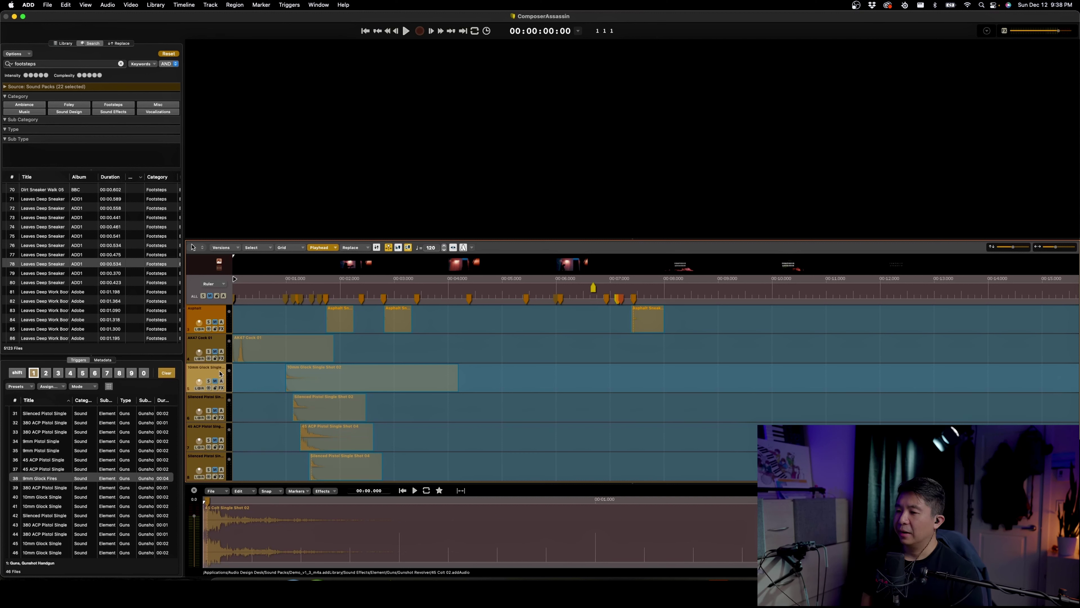
pyautogui.click(220, 346)
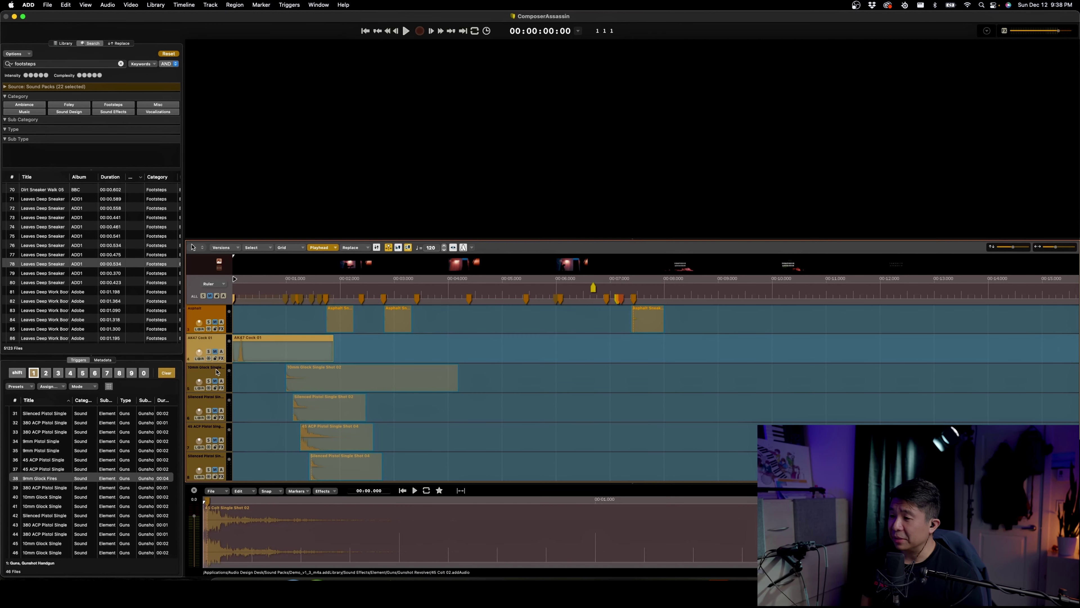
pyautogui.click(215, 351)
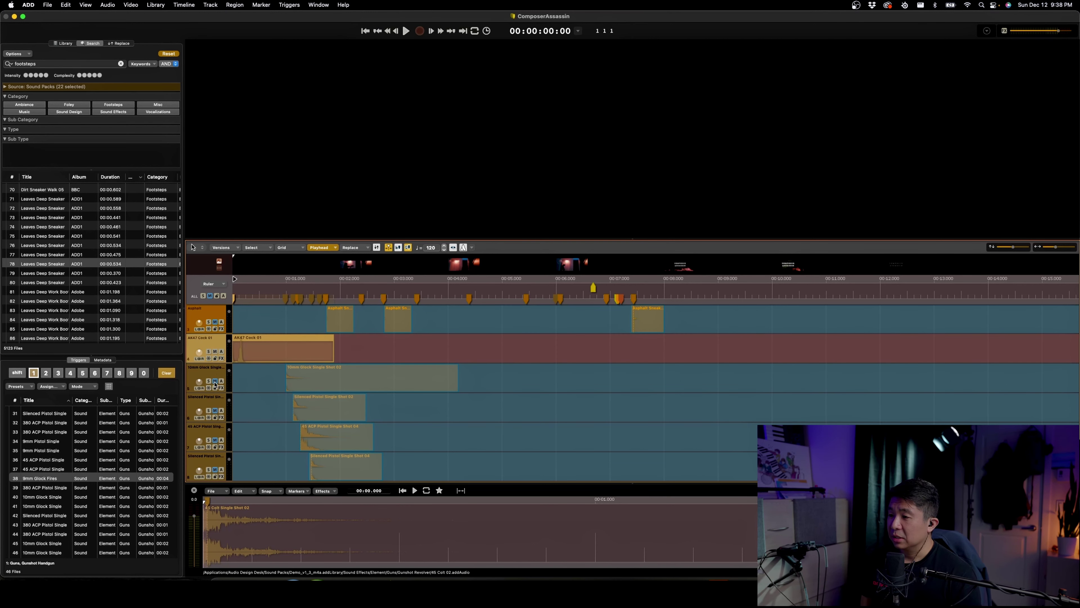
pyautogui.click(215, 352)
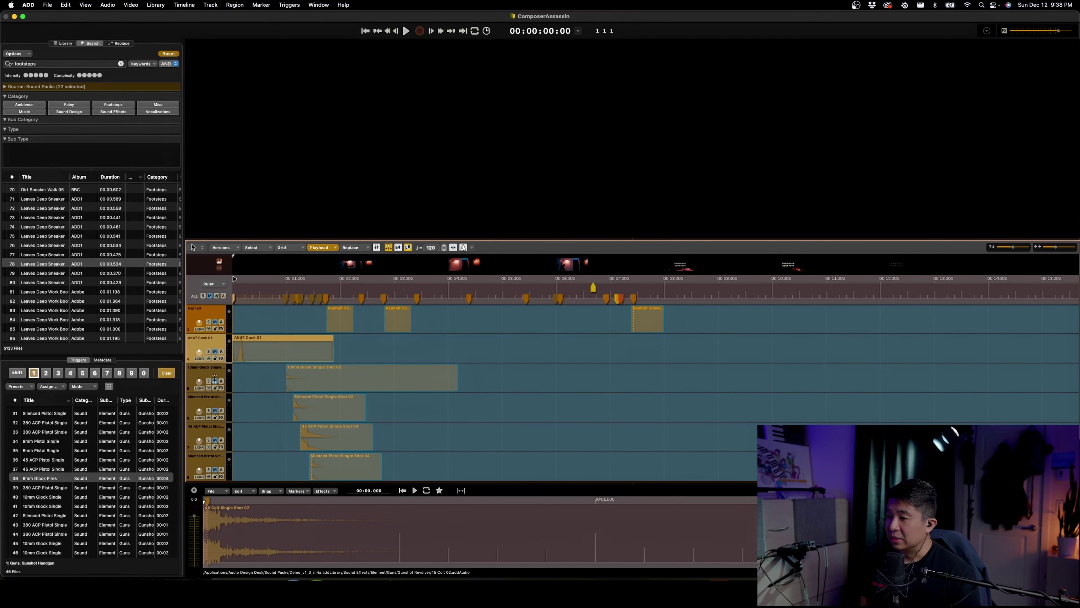
pyautogui.click(215, 381)
pyautogui.click(215, 410)
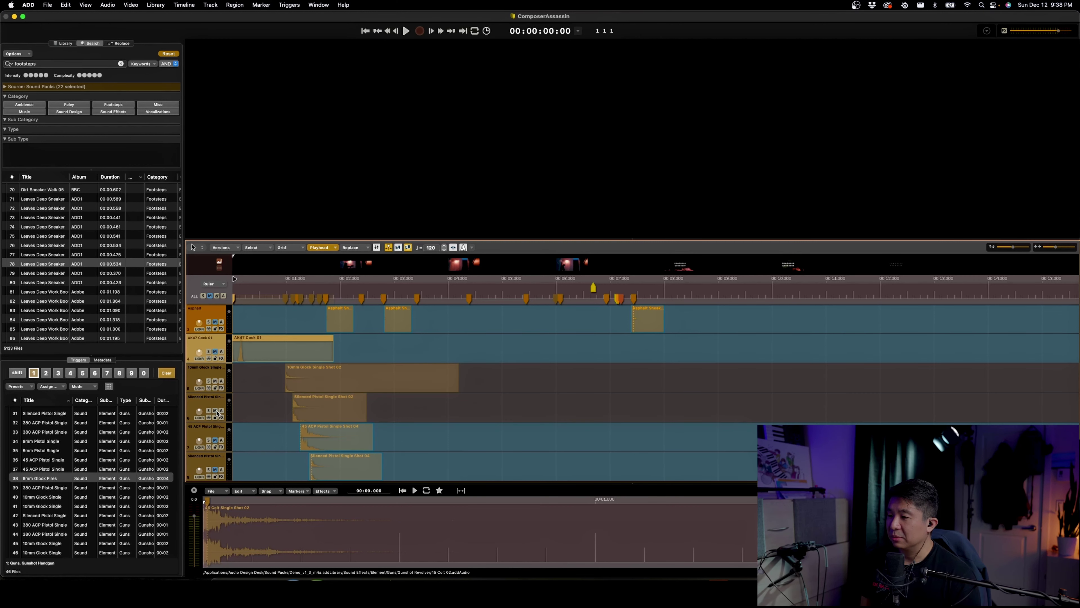
pyautogui.click(215, 441)
pyautogui.click(215, 470)
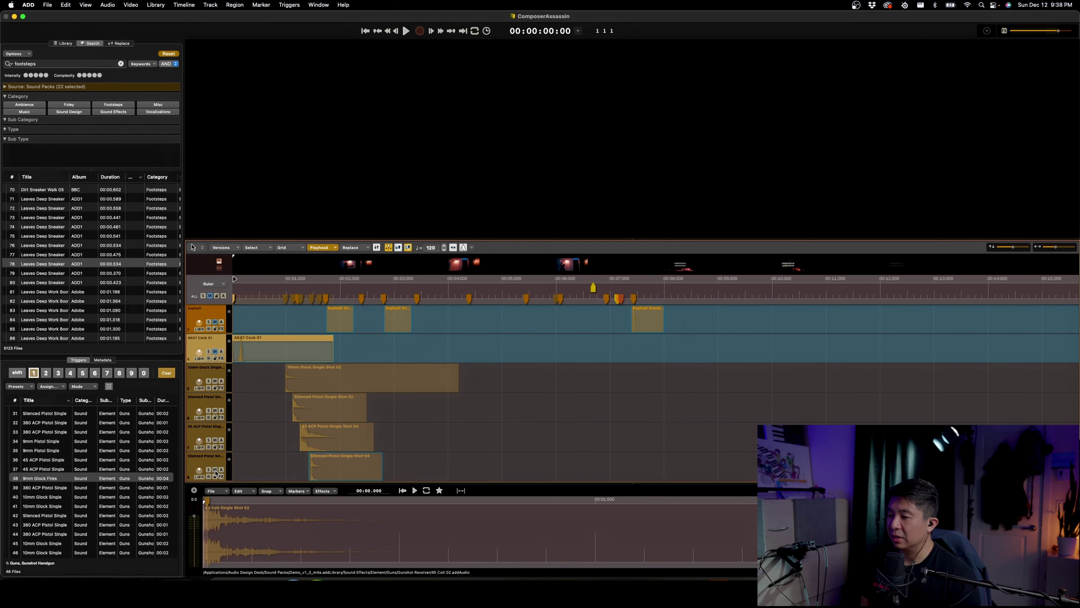
pyautogui.scroll(-2, 303, 412)
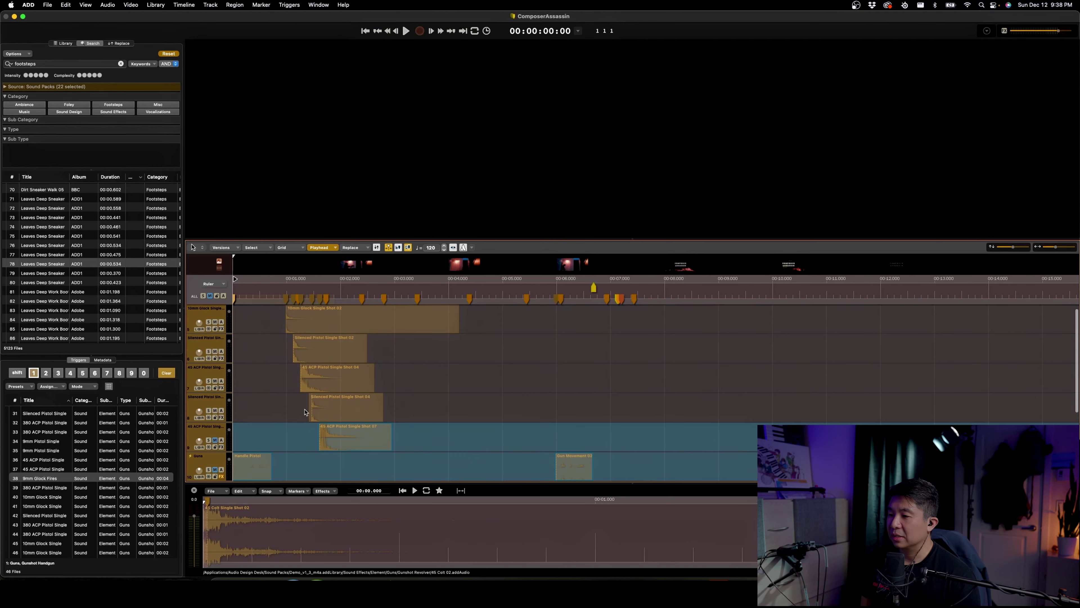
pyautogui.click(214, 440)
pyautogui.scroll(-4, 225, 446)
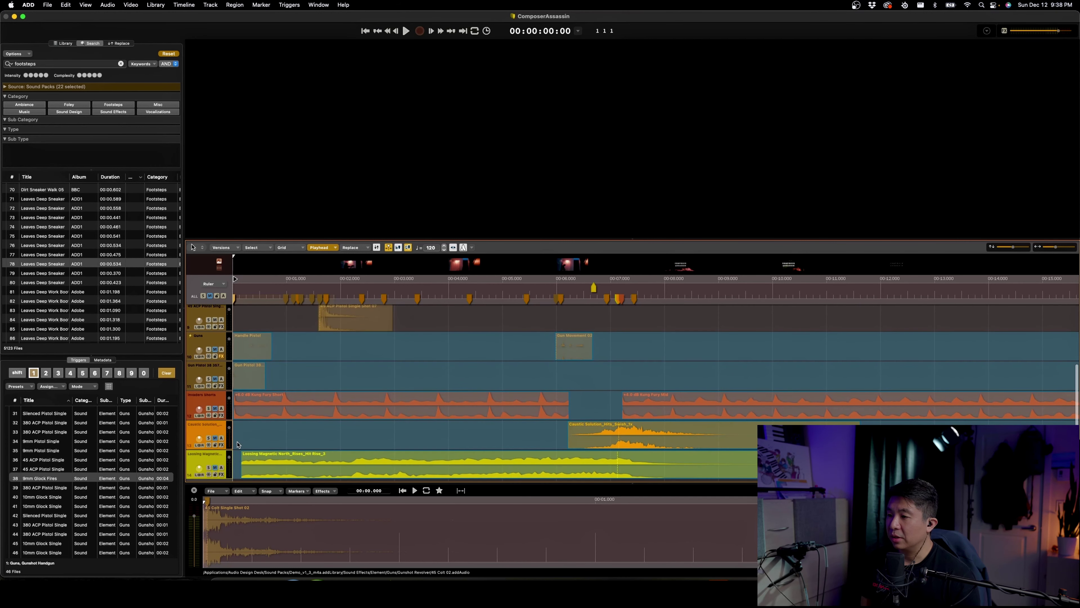
pyautogui.scroll(6, 237, 445)
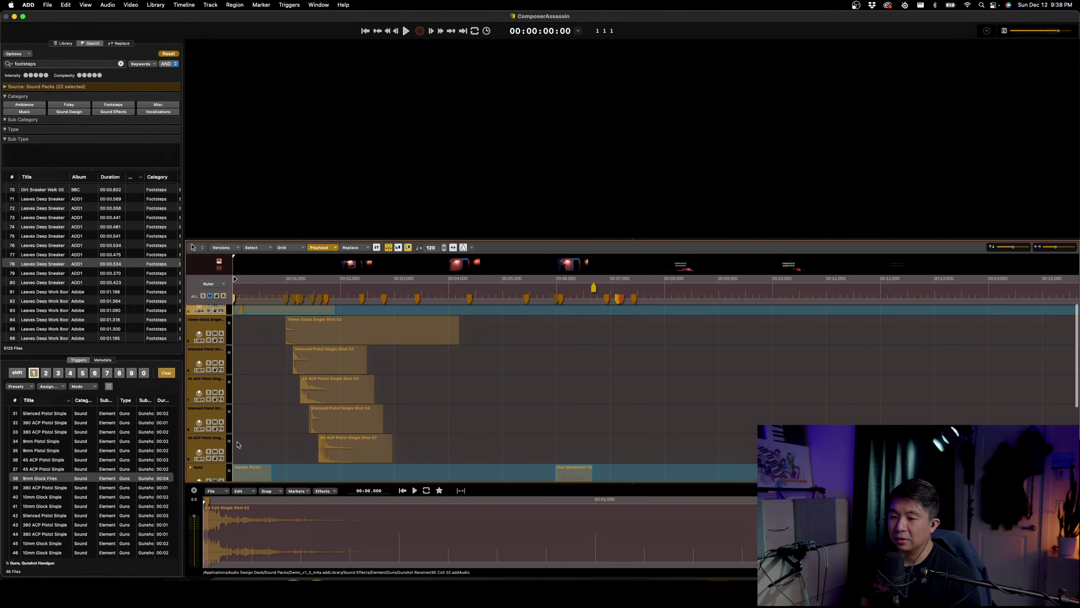
pyautogui.scroll(1, 237, 444)
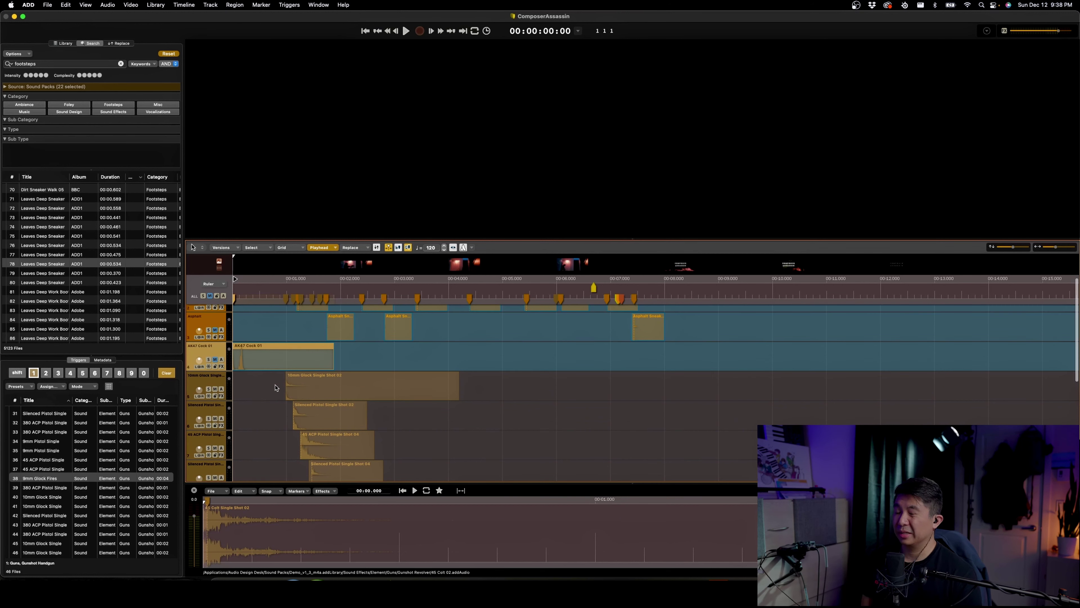
pyautogui.press('space')
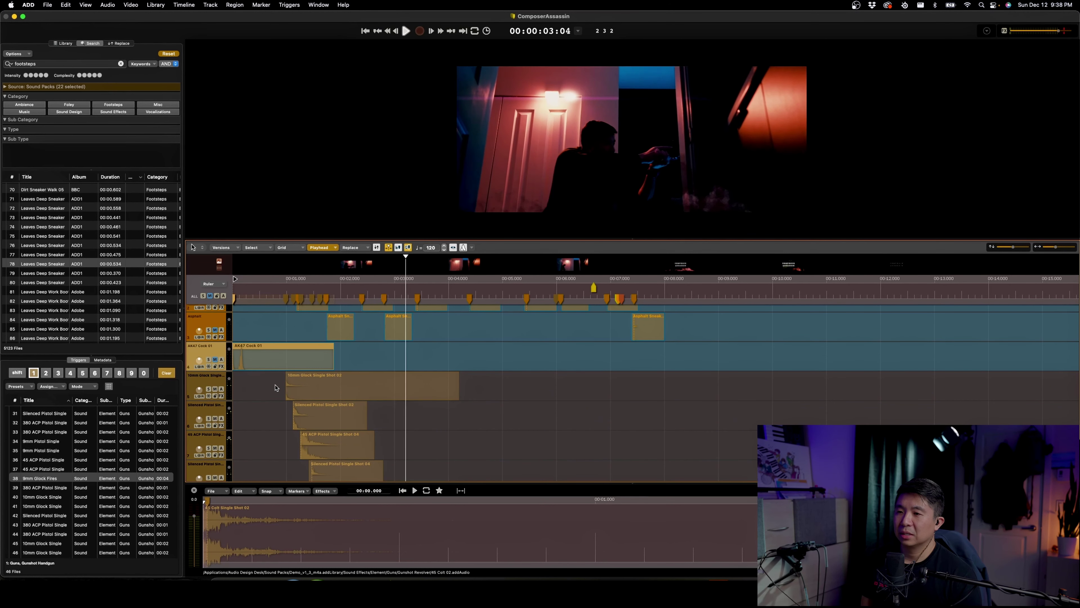
pyautogui.press('space')
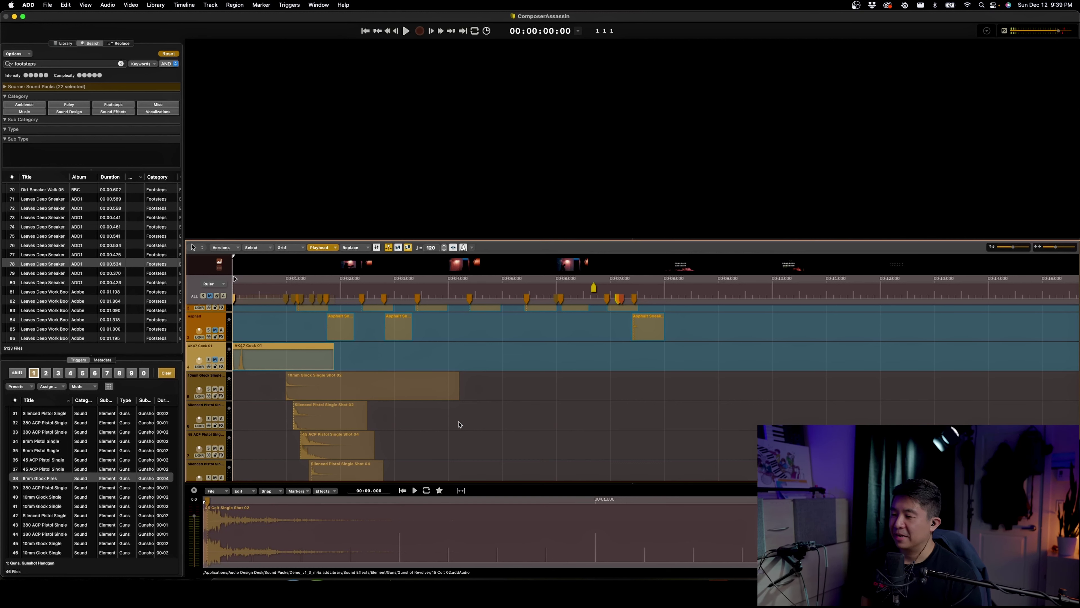
# Unmute the Guns track, audition it soloed, then take it out of solo
pyautogui.scroll(-5, 459, 425)
pyautogui.scroll(-1, 459, 425)
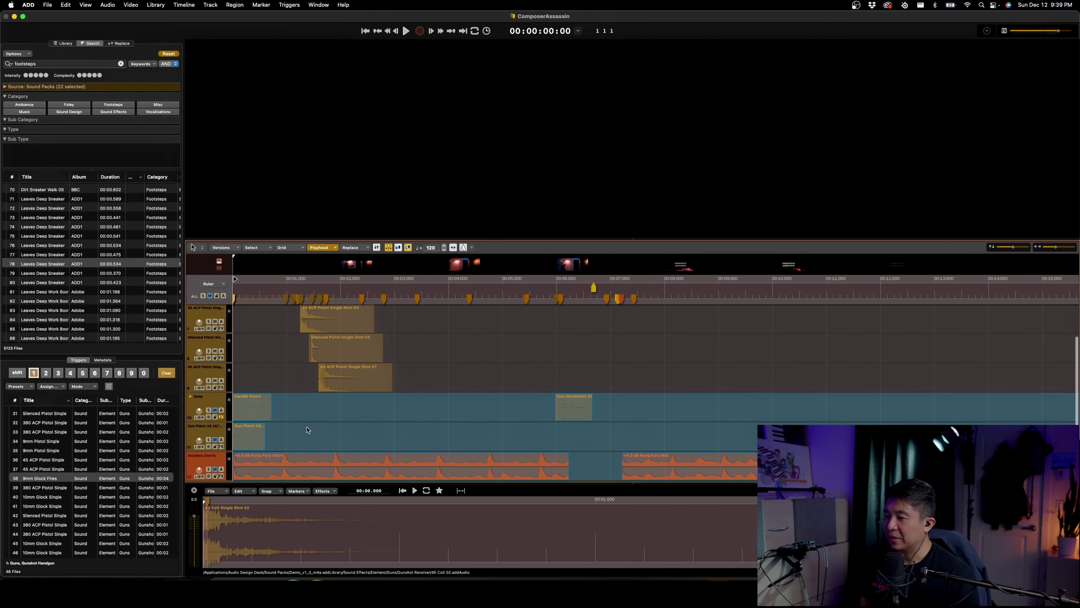
pyautogui.click(215, 411)
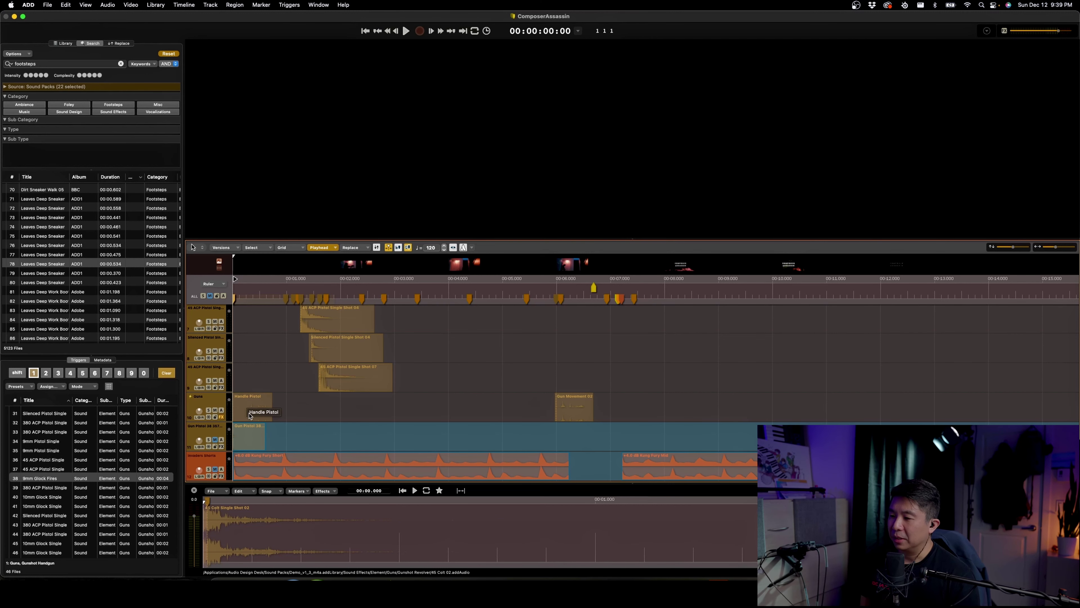
pyautogui.click(208, 410)
pyautogui.press('space')
pyautogui.press('space')
pyautogui.click(208, 410)
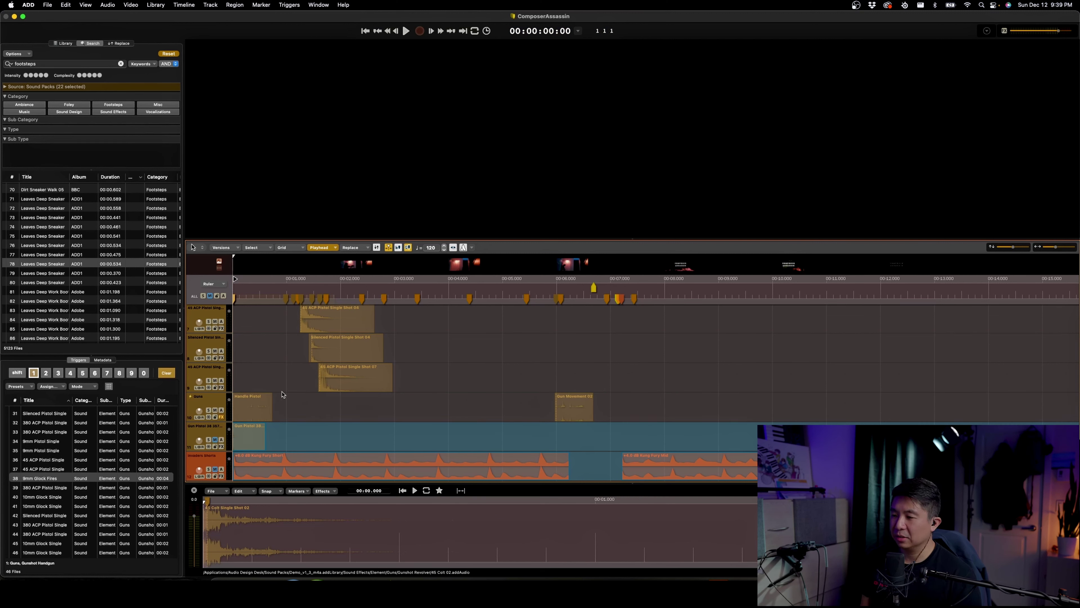
# Play the film from the start to hear the Guns clips in the full mix
pyautogui.press('space')
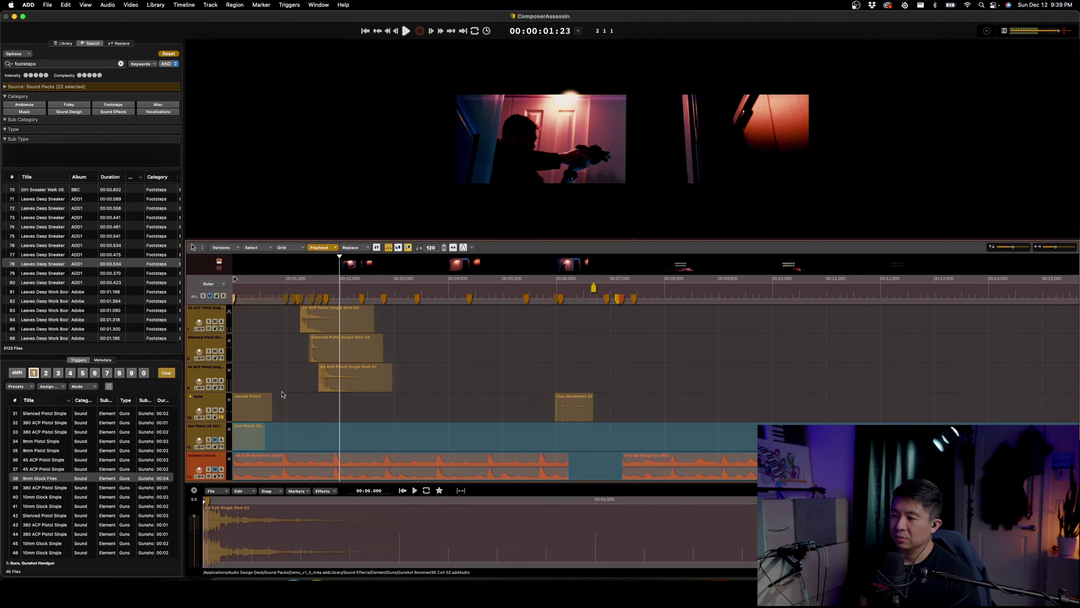
pyautogui.press('space')
pyautogui.scroll(10, 234, 403)
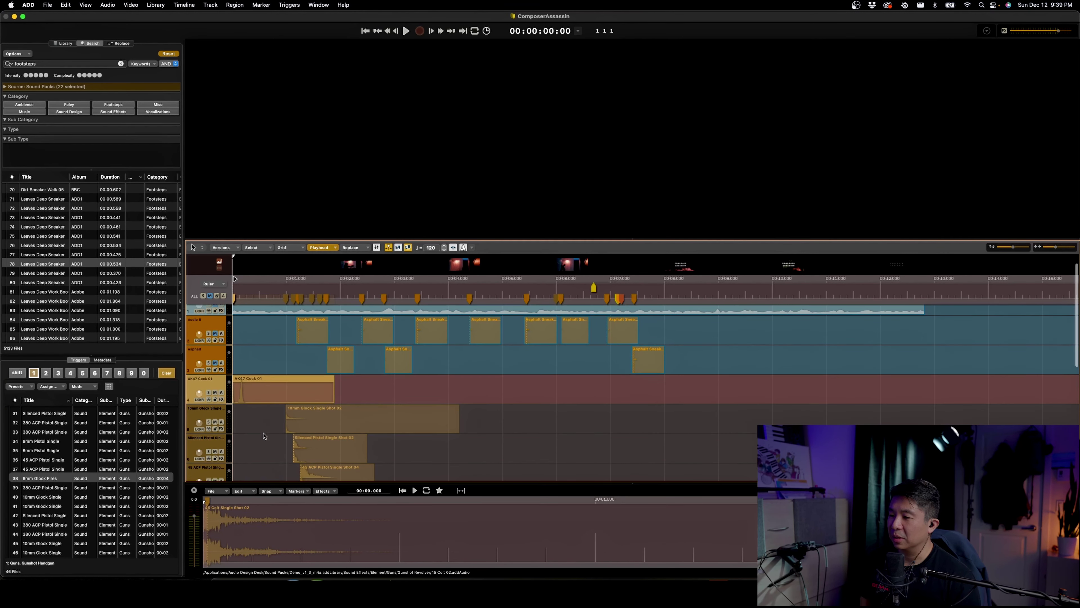
pyautogui.scroll(-10, 264, 435)
pyautogui.press('space')
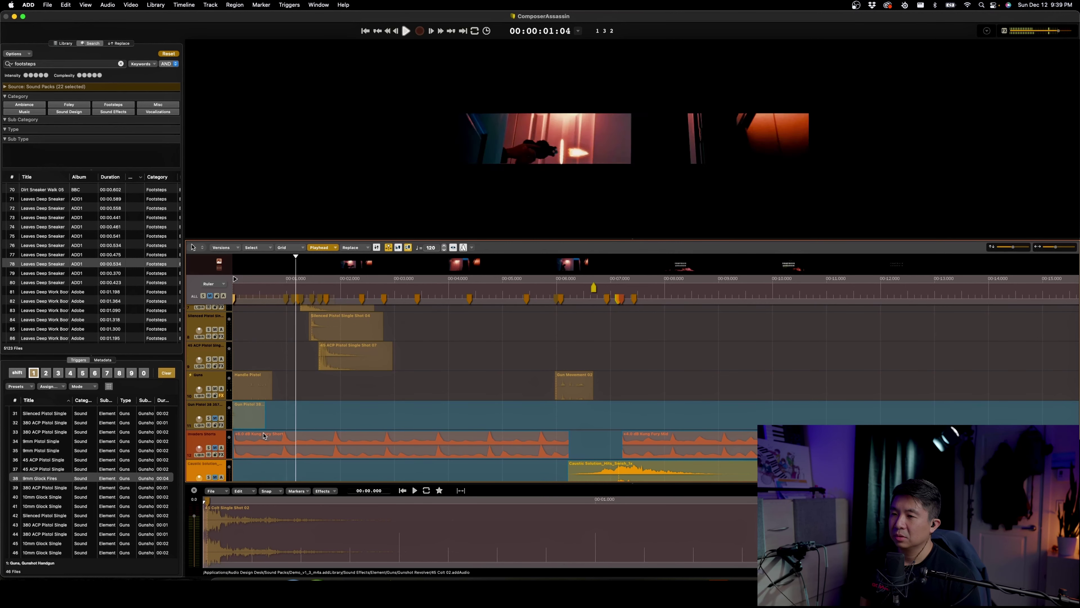
pyautogui.press('space')
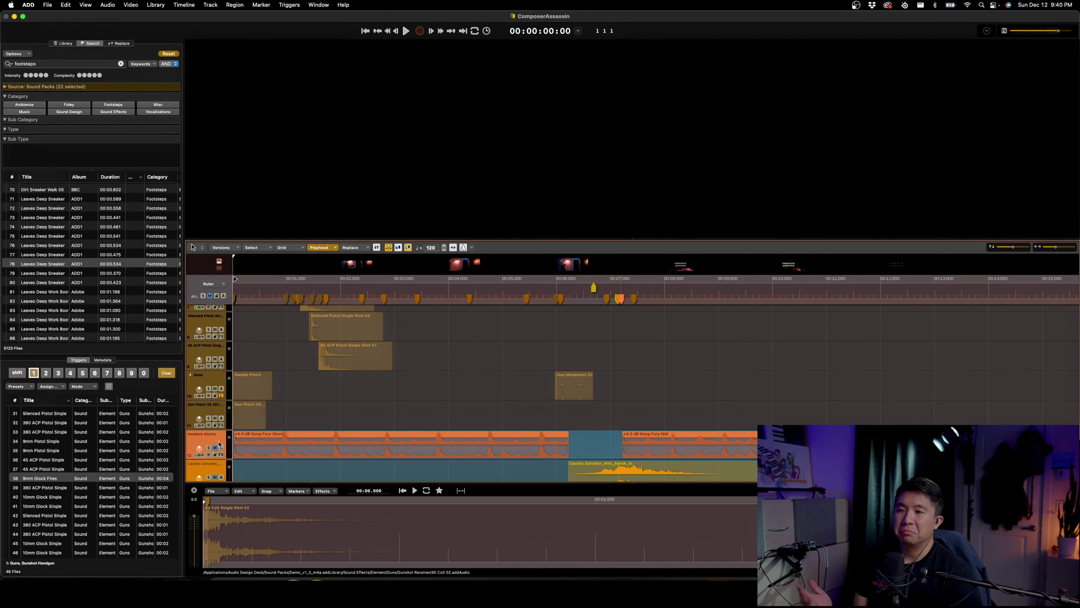
pyautogui.scroll(6, 241, 367)
# Deselect the Audio 5 and Asphalt tracks, filter the library to Music and search for hybrid
pyautogui.scroll(3, 242, 367)
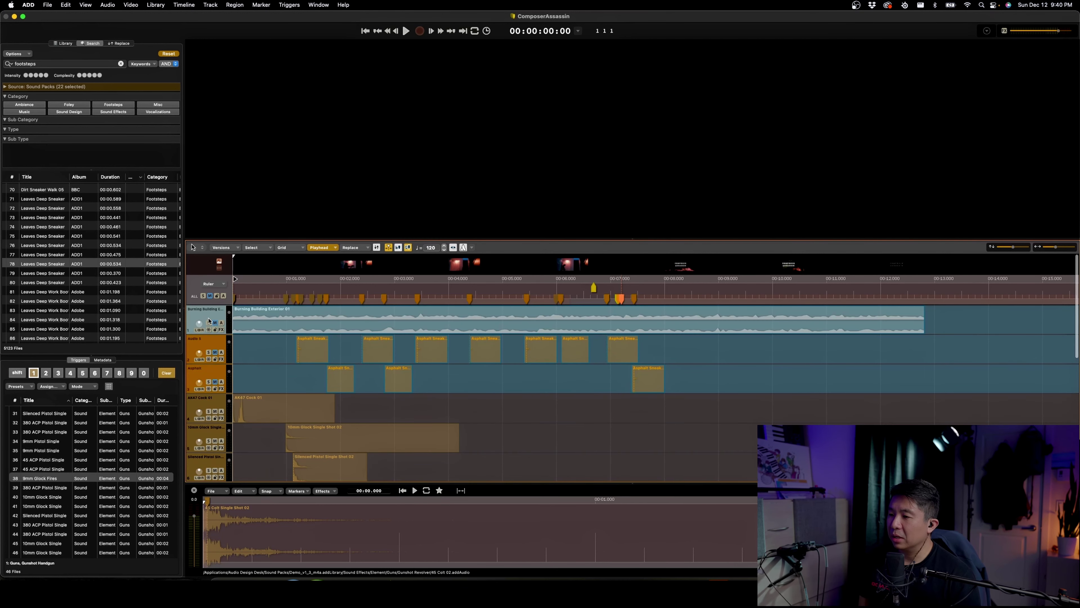
pyautogui.click(213, 350)
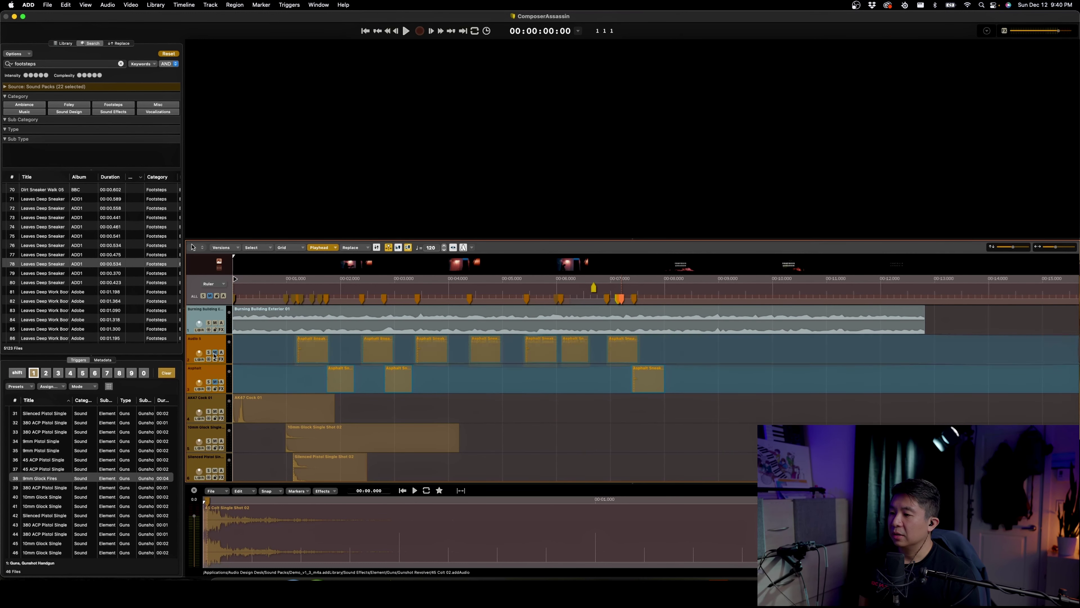
pyautogui.click(217, 382)
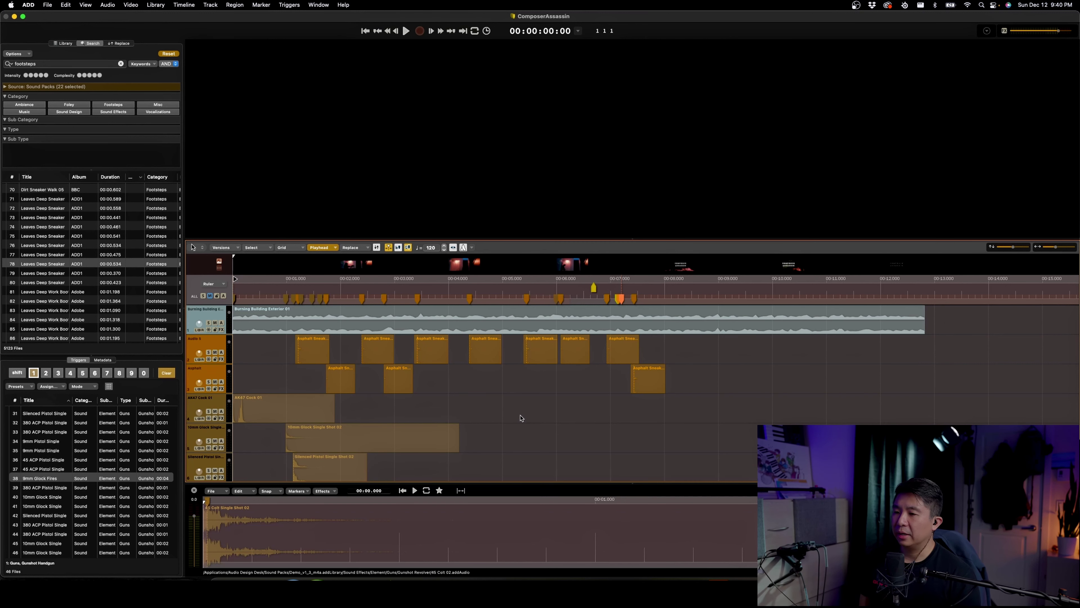
pyautogui.scroll(-12, 521, 418)
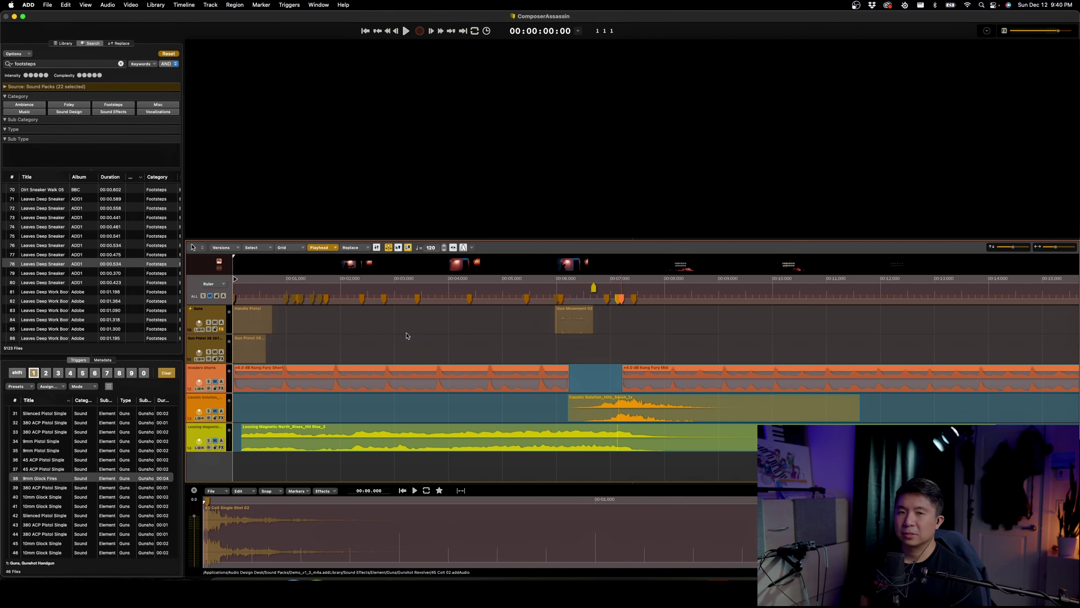
pyautogui.click(24, 112)
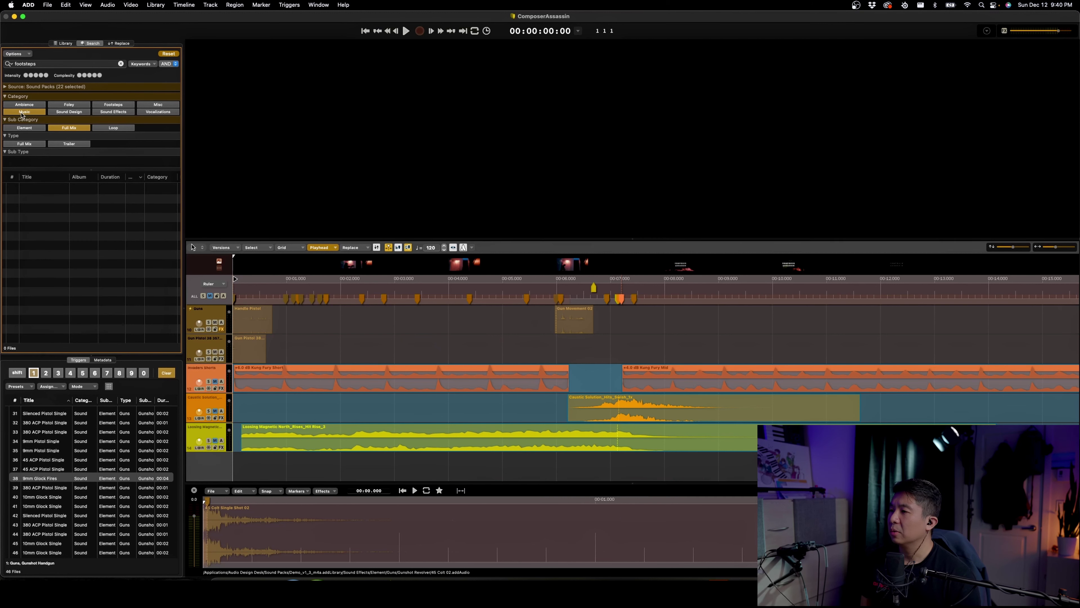
pyautogui.doubleClick(51, 63)
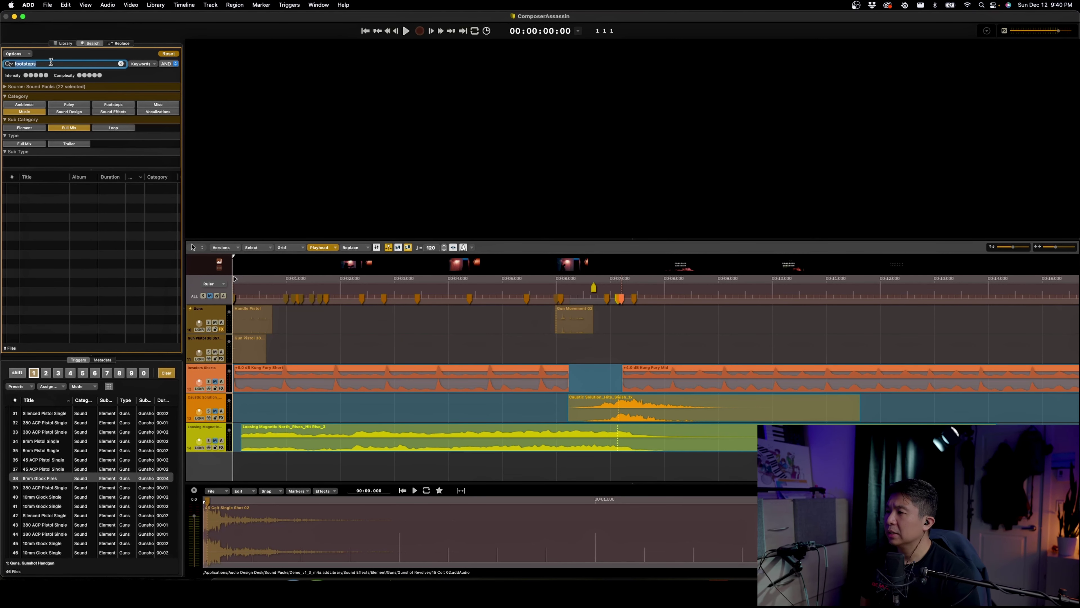
pyautogui.write('hybrid')
pyautogui.press('Return')
# Preview Rock With Me Short, Little Sparkles Mid, Greenhorn Mid and finally Fight For Life
pyautogui.click(33, 219)
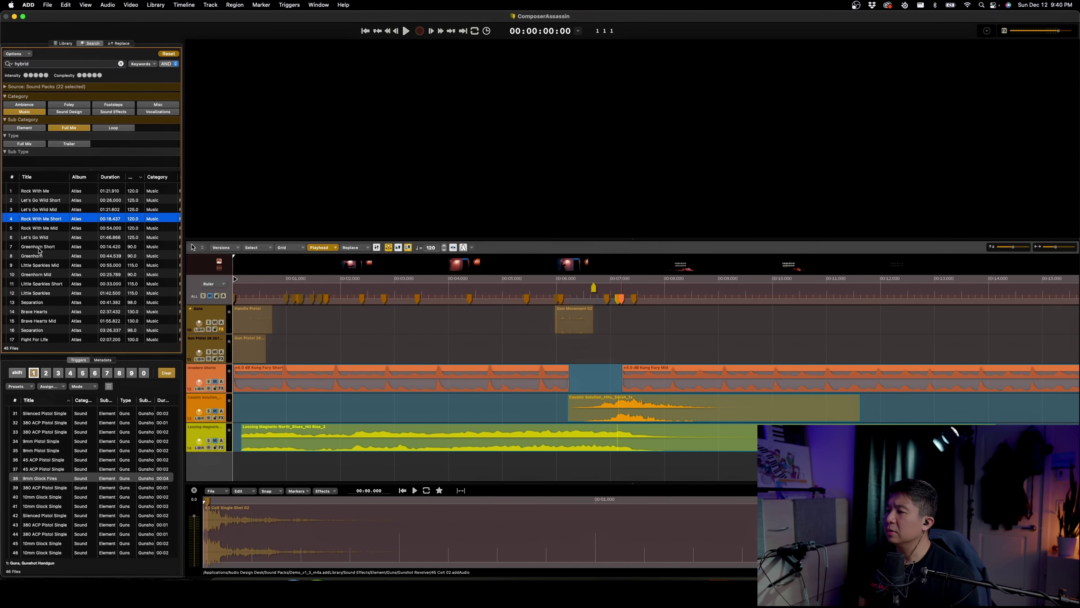
pyautogui.click(52, 266)
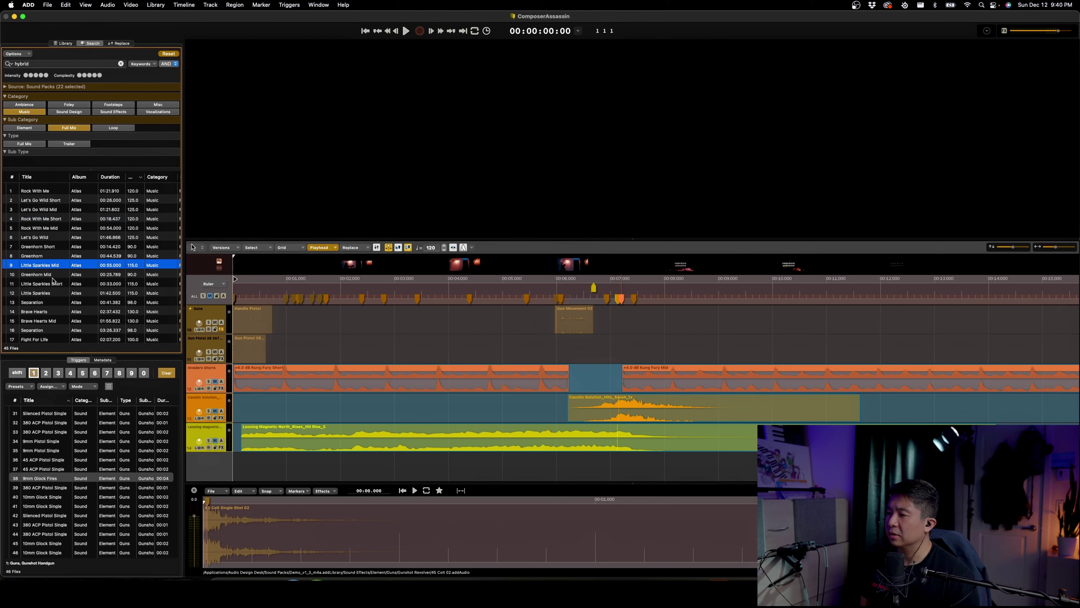
pyautogui.click(51, 277)
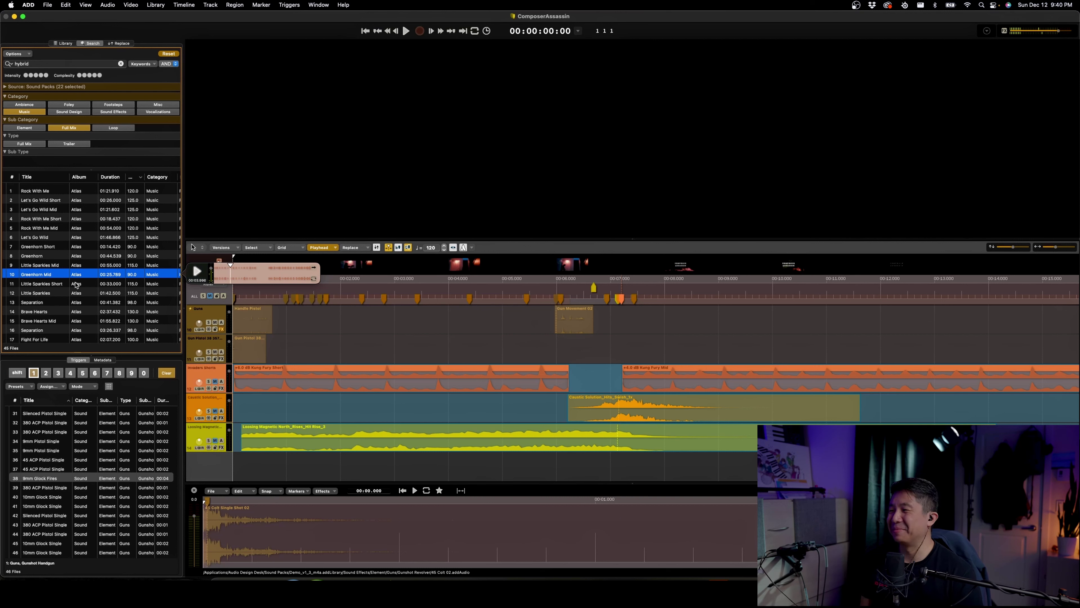
pyautogui.scroll(-2, 45, 315)
pyautogui.click(46, 318)
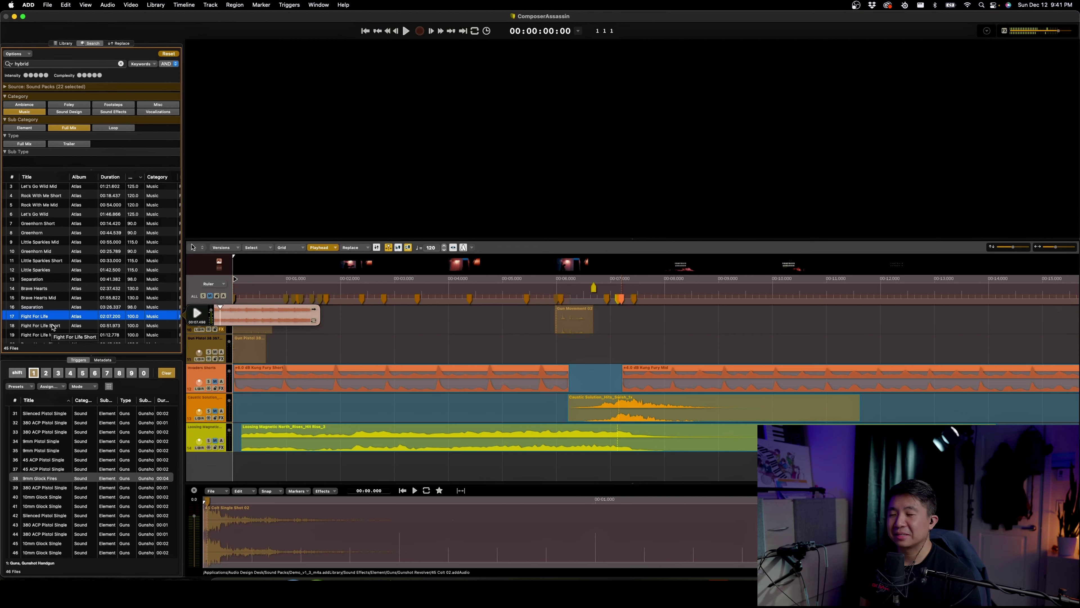
pyautogui.scroll(-3, 58, 327)
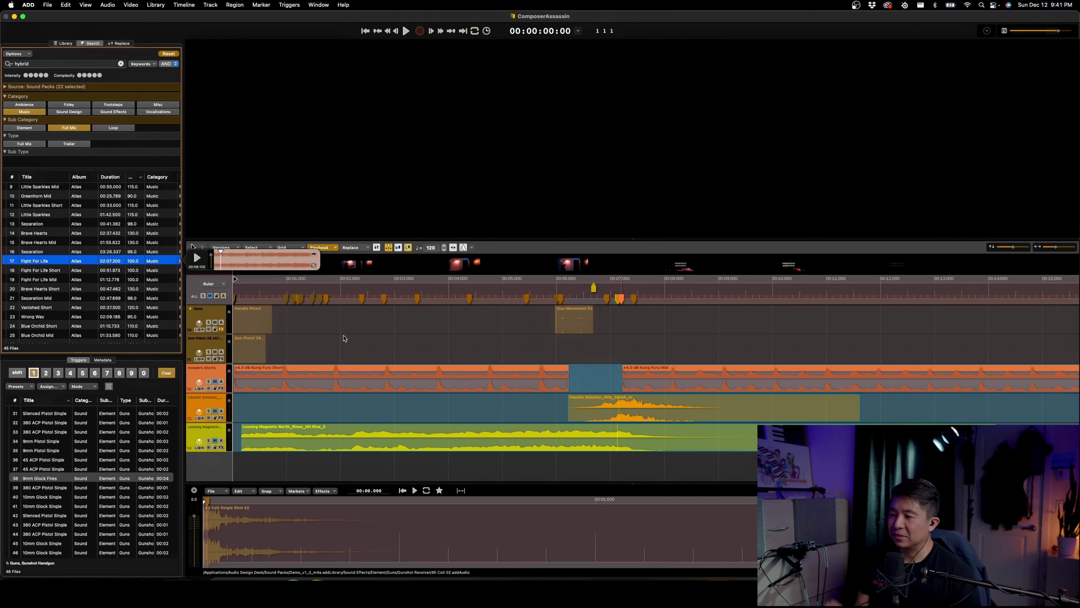
# Mute the Invaders Shorts music track and play the film through to the COMPOSER ASSASSIN title
pyautogui.click(345, 338)
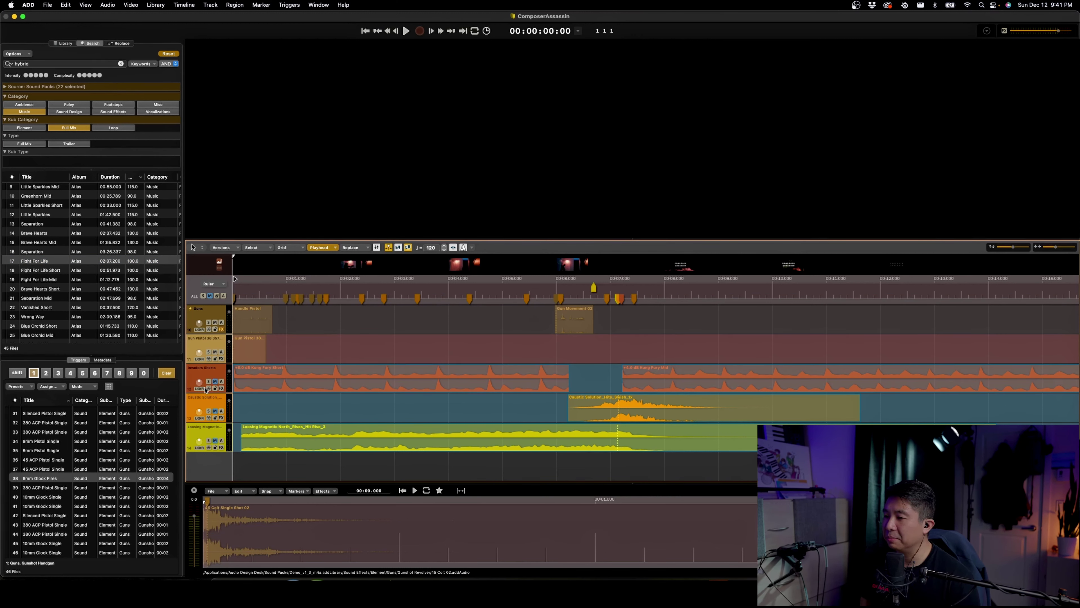
pyautogui.click(215, 377)
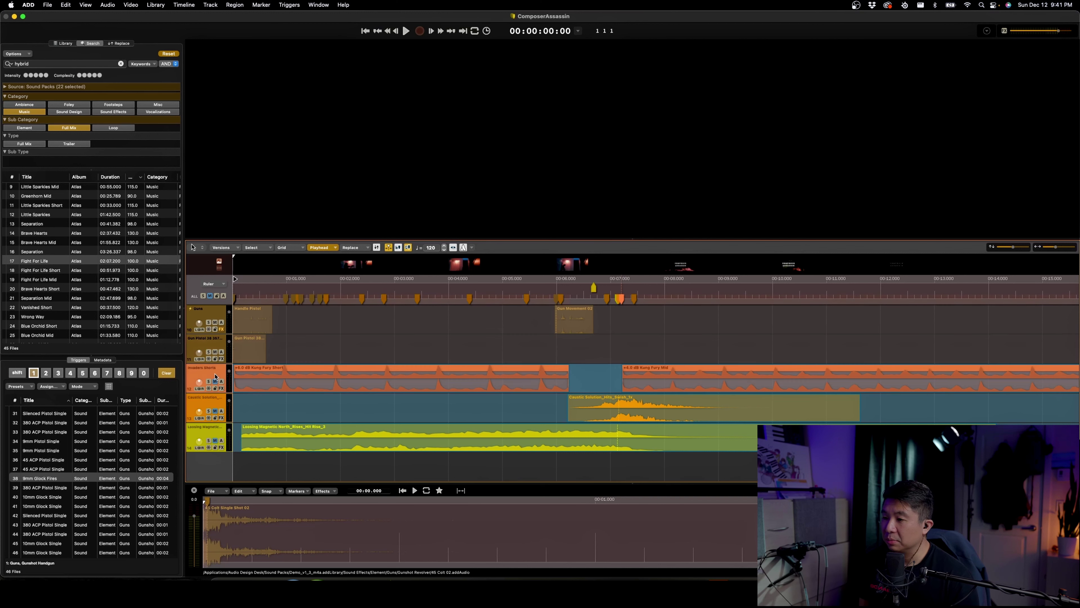
pyautogui.click(215, 383)
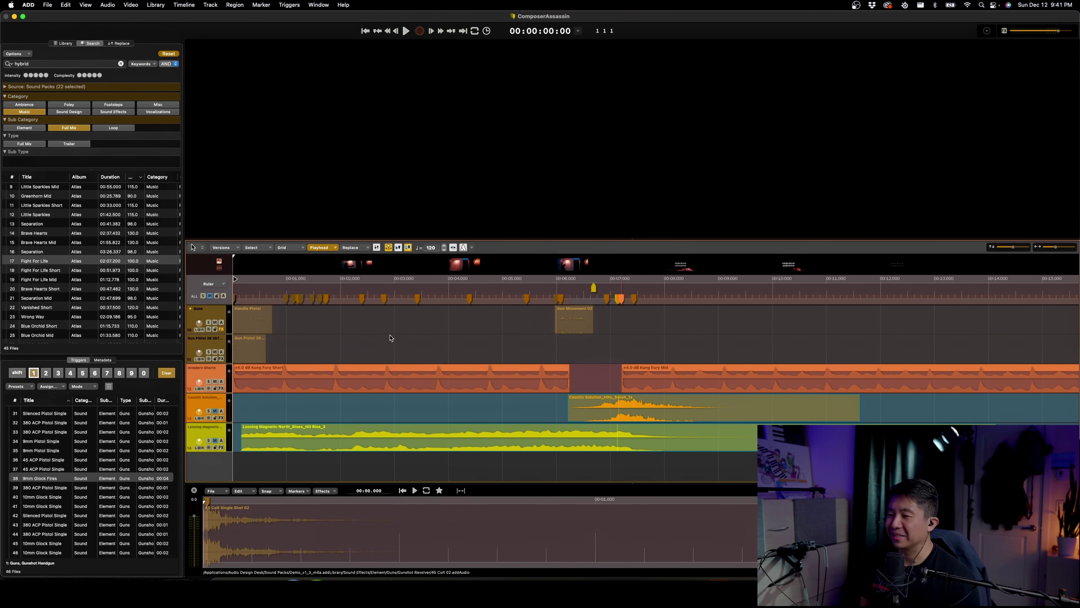
pyautogui.press('space')
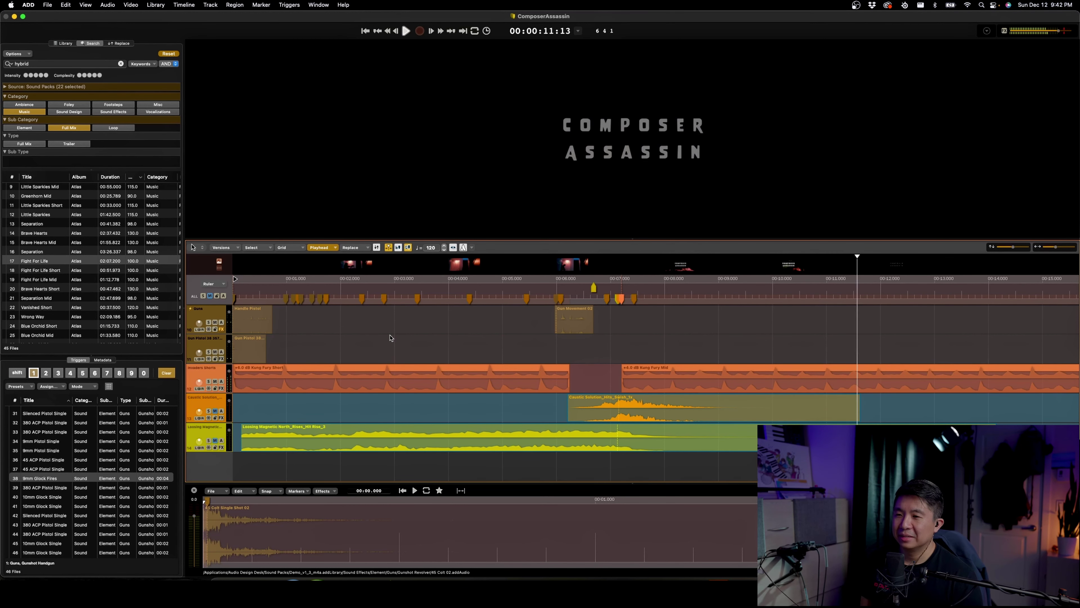
pyautogui.press('space')
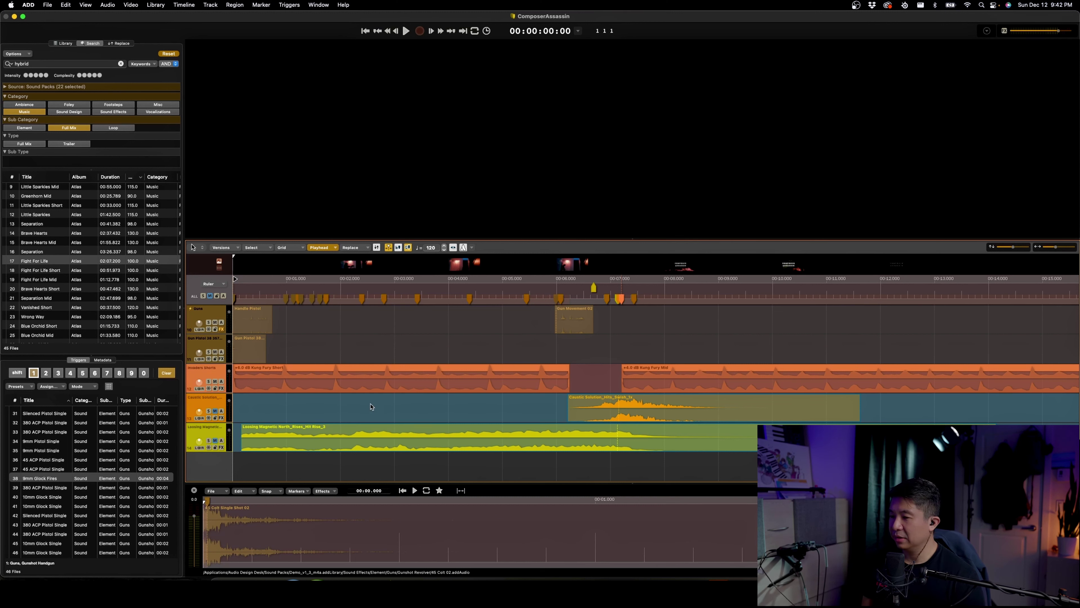
pyautogui.click(277, 419)
pyautogui.press('space')
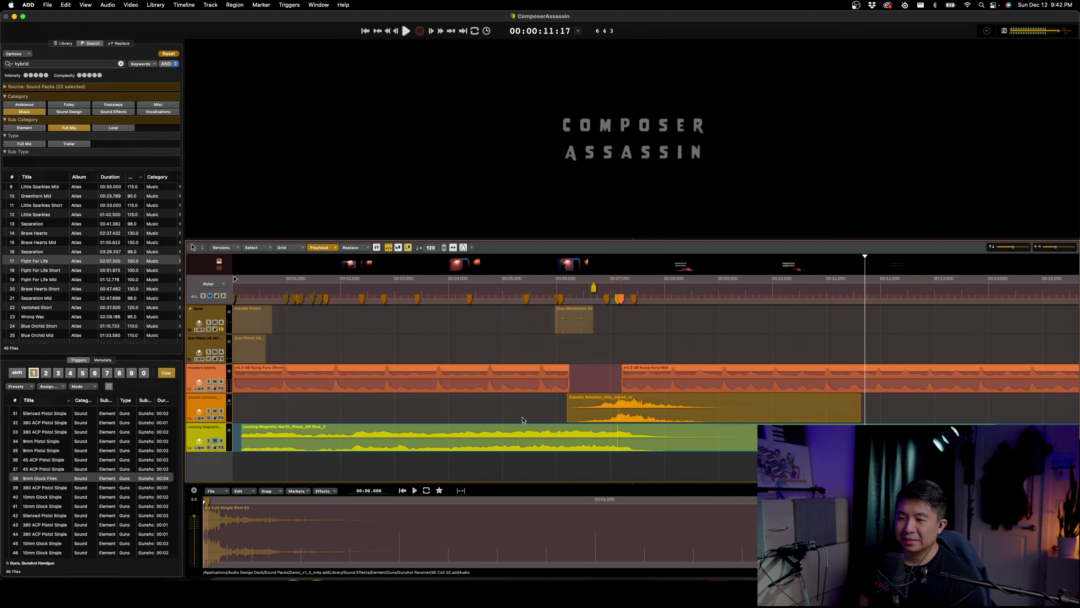
pyautogui.click(233, 441)
pyautogui.click(287, 8)
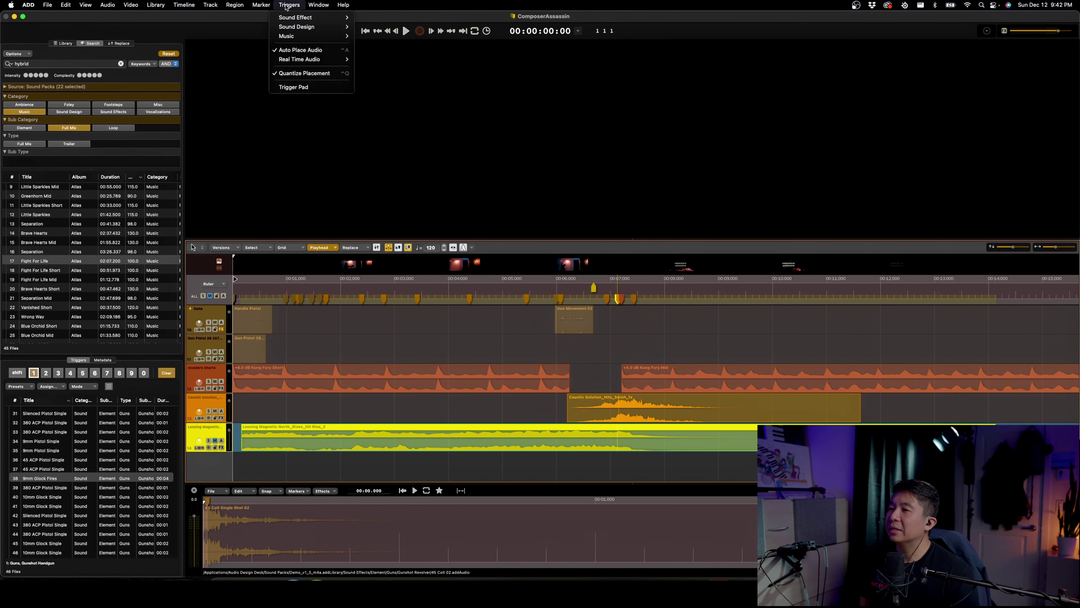
pyautogui.moveTo(290, 18)
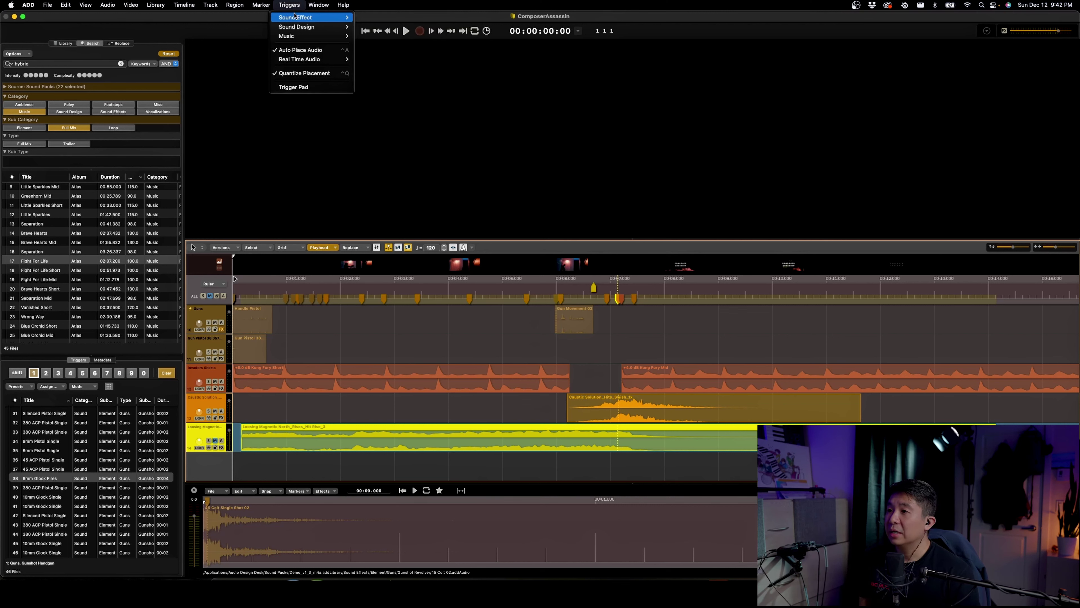
pyautogui.moveTo(320, 36)
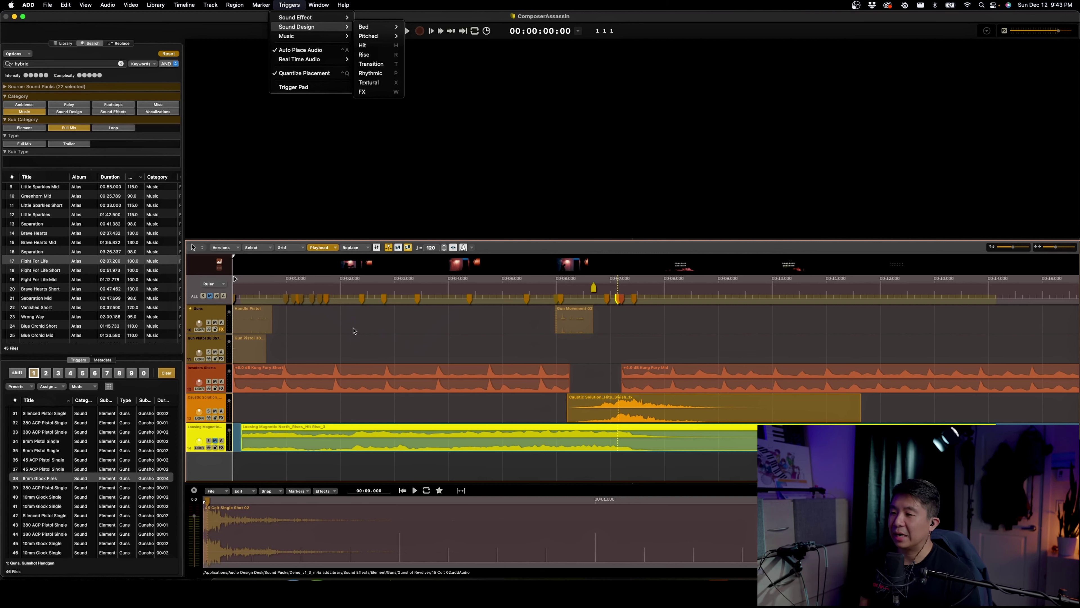
pyautogui.click(353, 329)
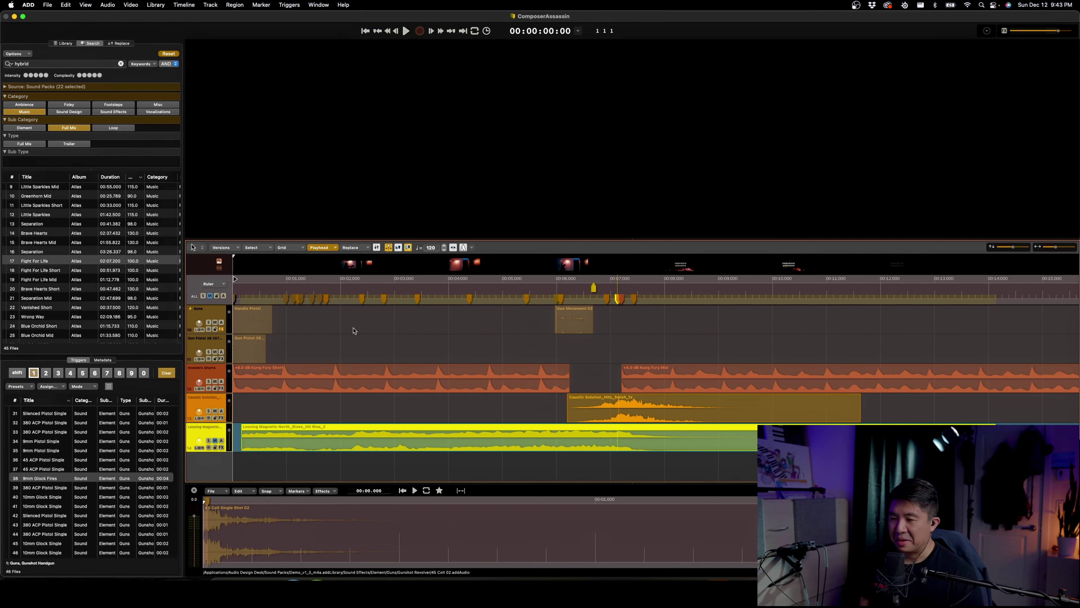
pyautogui.click(353, 330)
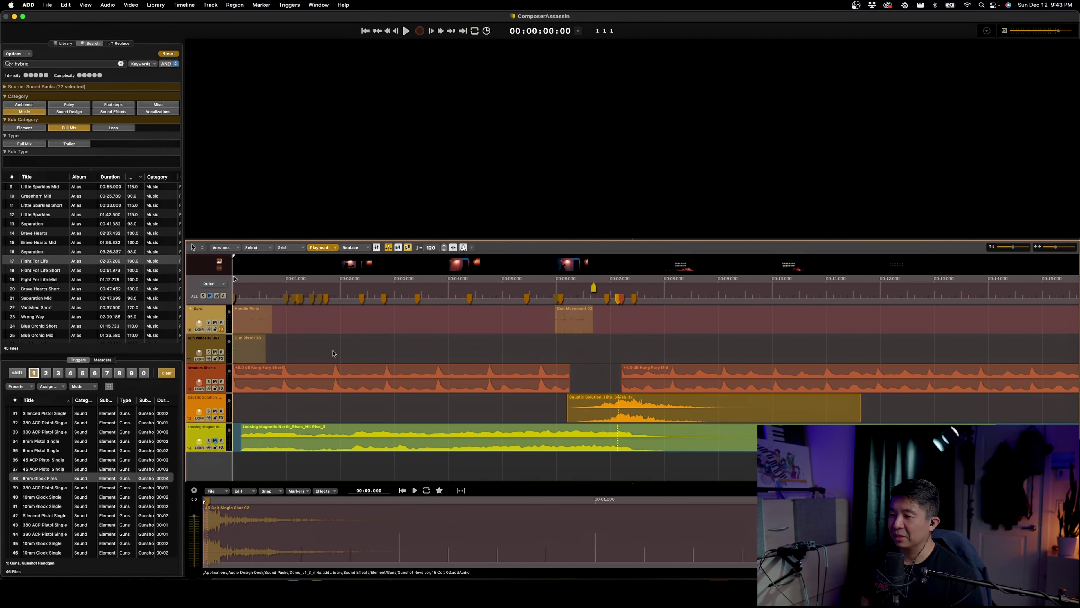
pyautogui.click(215, 444)
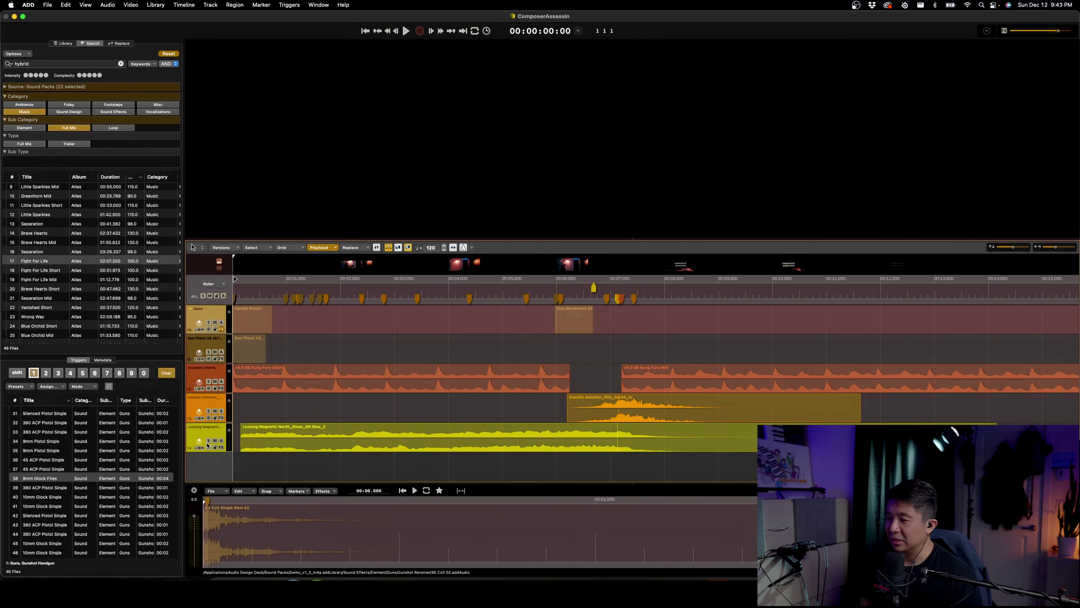
pyautogui.click(210, 444)
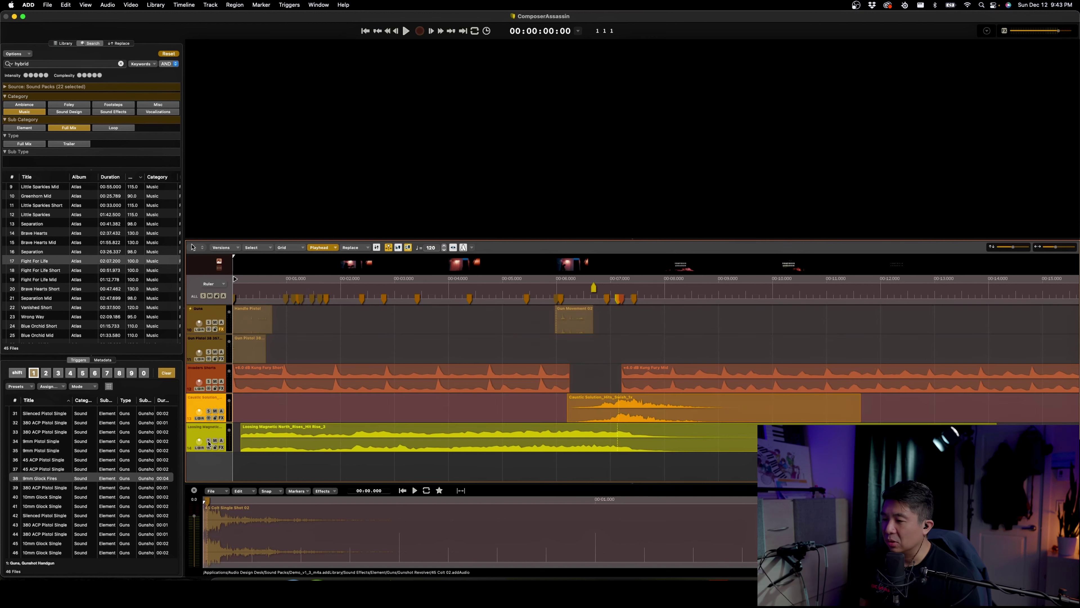
pyautogui.click(209, 441)
pyautogui.press('space')
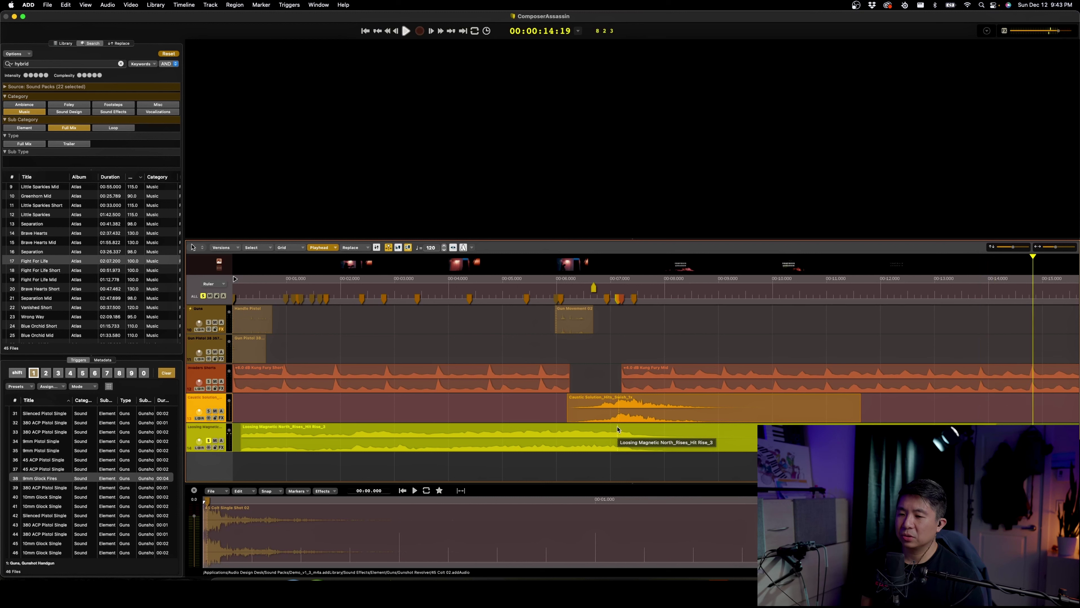
pyautogui.press('space')
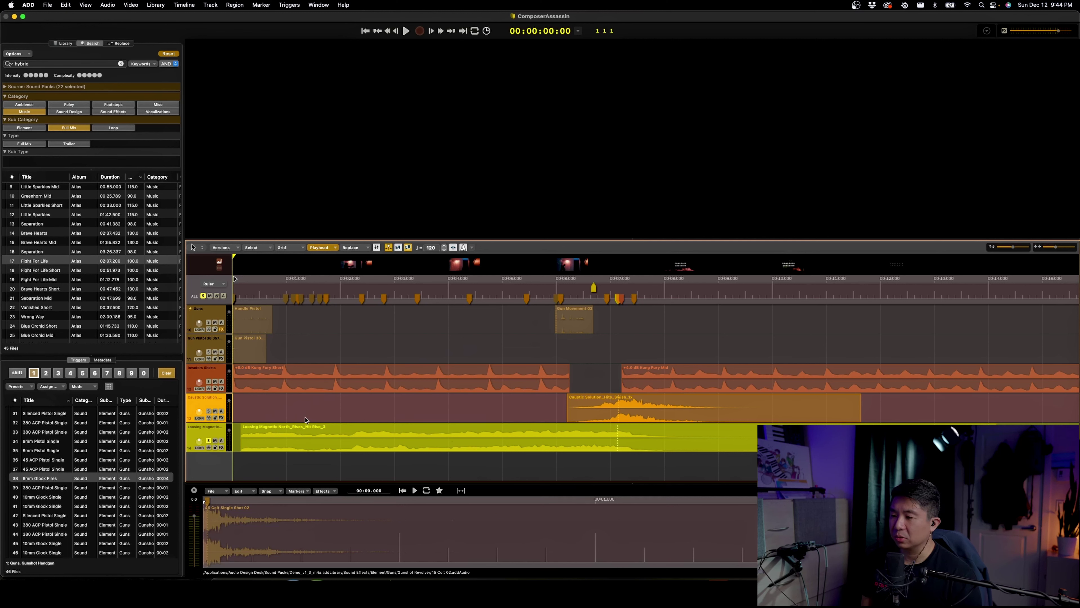
pyautogui.click(209, 441)
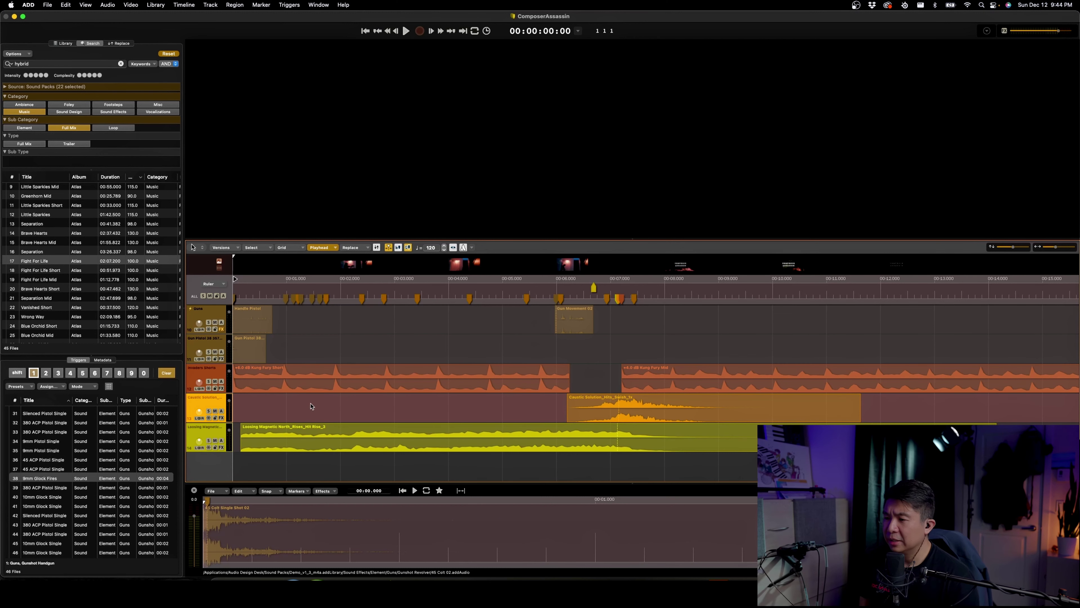
pyautogui.click(336, 354)
pyautogui.scroll(5, 336, 354)
pyautogui.scroll(-5, 336, 353)
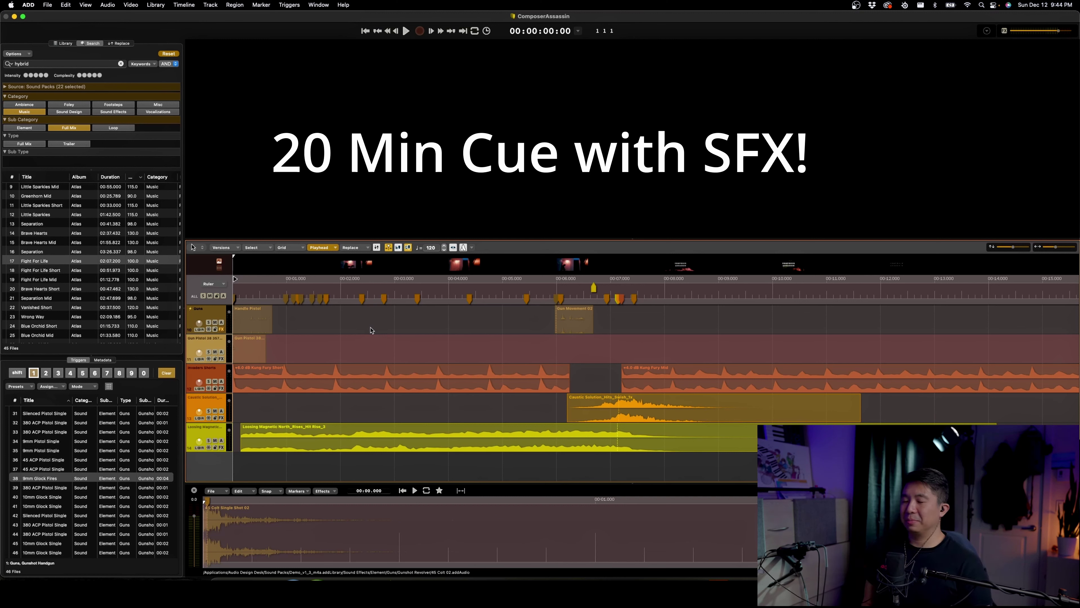
pyautogui.click(371, 331)
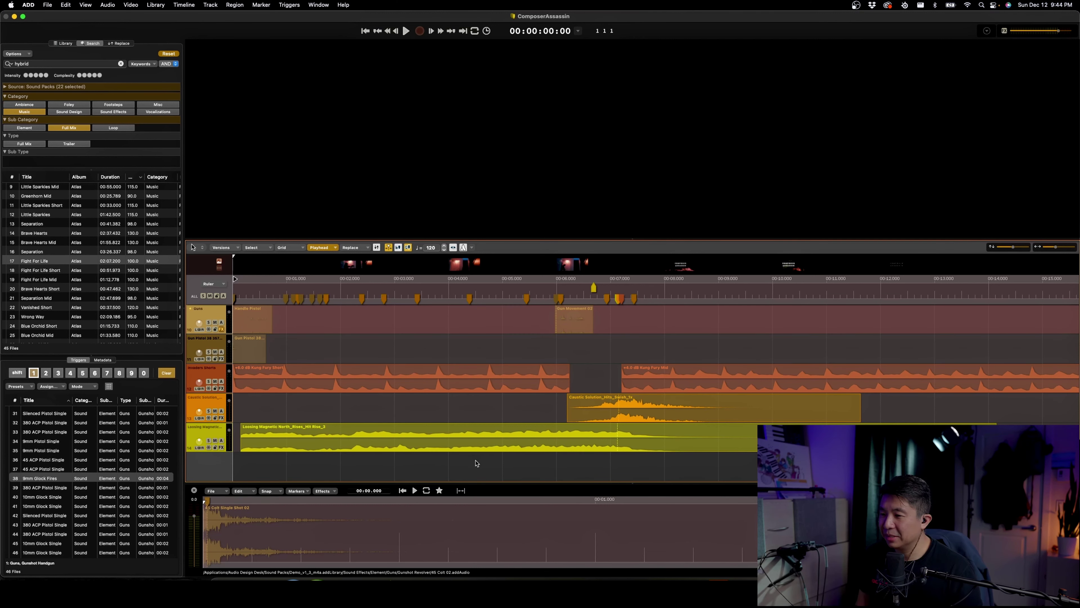
pyautogui.scroll(10, 476, 463)
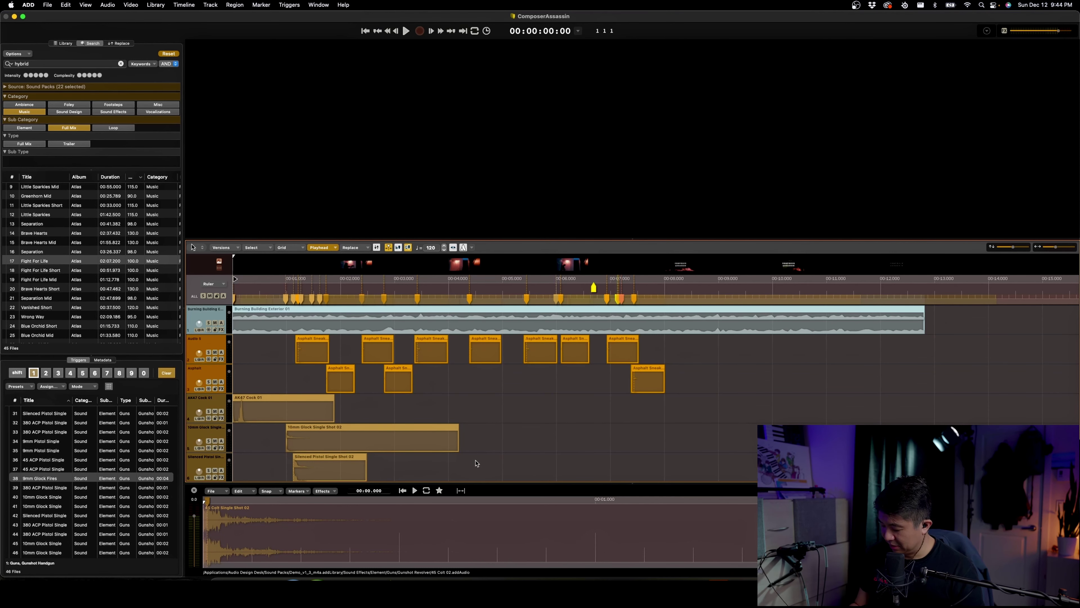
pyautogui.press('super+d')
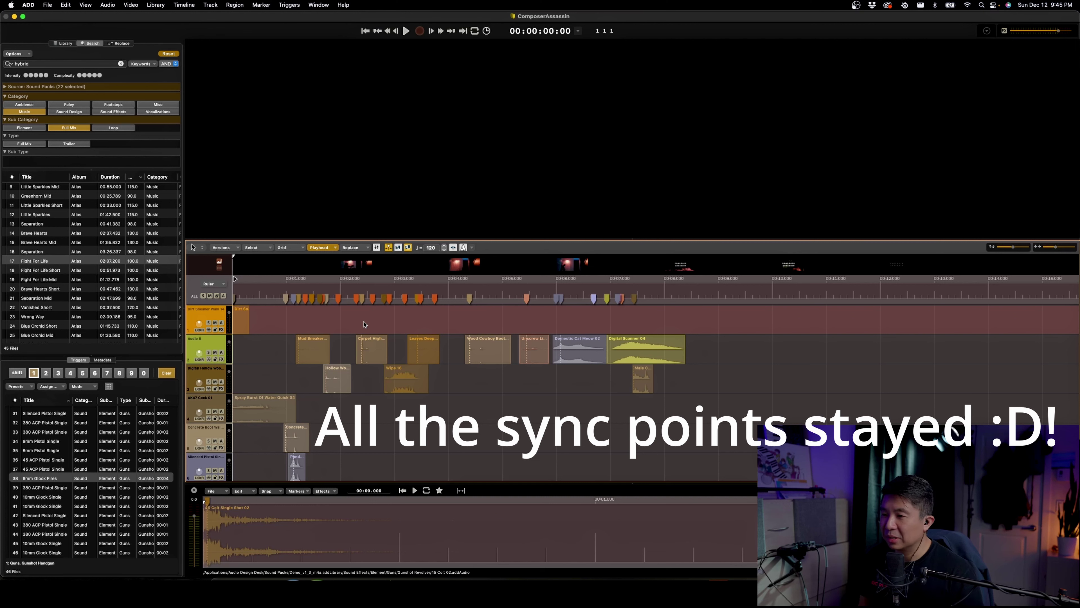
pyautogui.press('space')
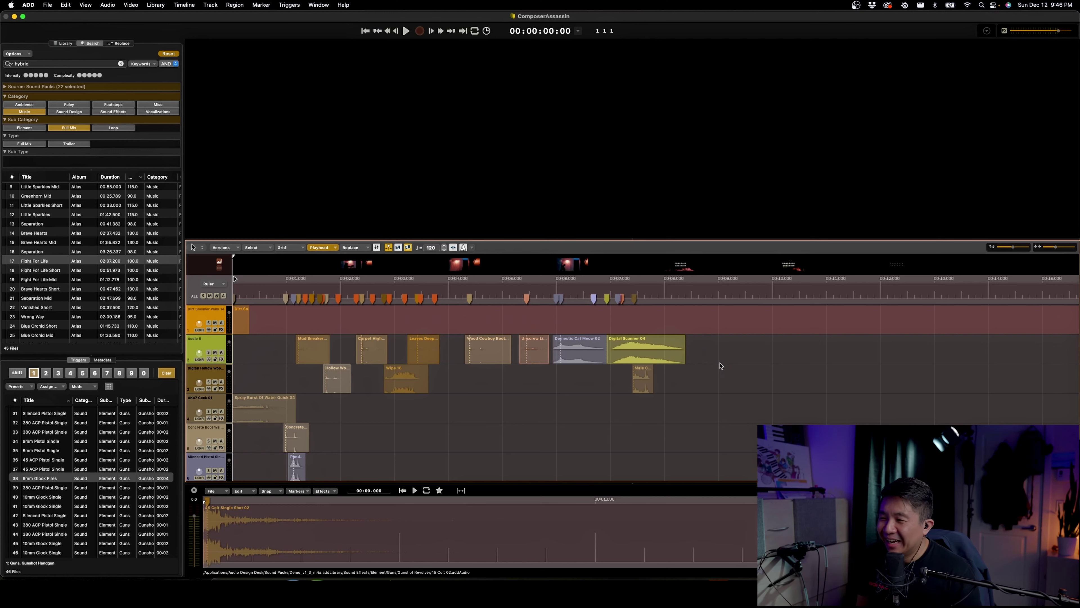
pyautogui.click(268, 362)
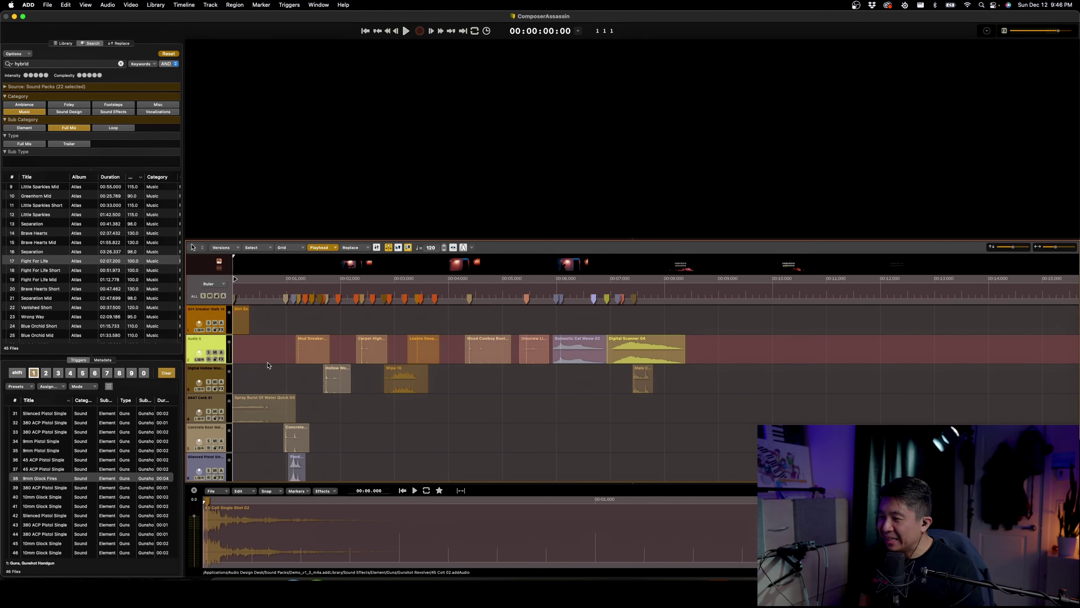
pyautogui.scroll(-10, 466, 426)
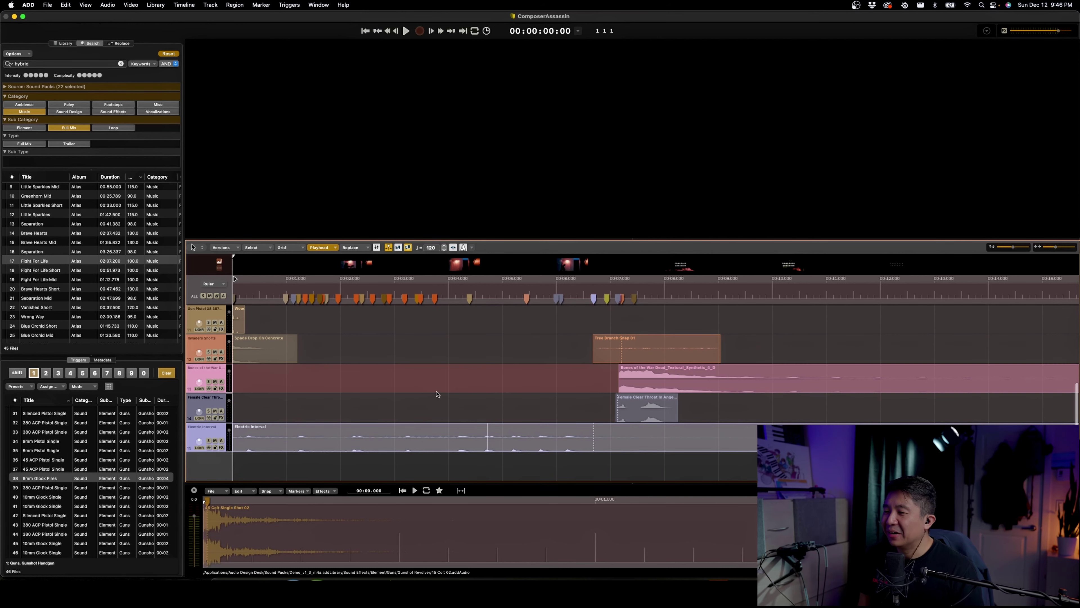
pyautogui.click(438, 392)
pyautogui.scroll(10, 436, 392)
pyautogui.scroll(-5, 352, 388)
pyautogui.scroll(-3, 352, 389)
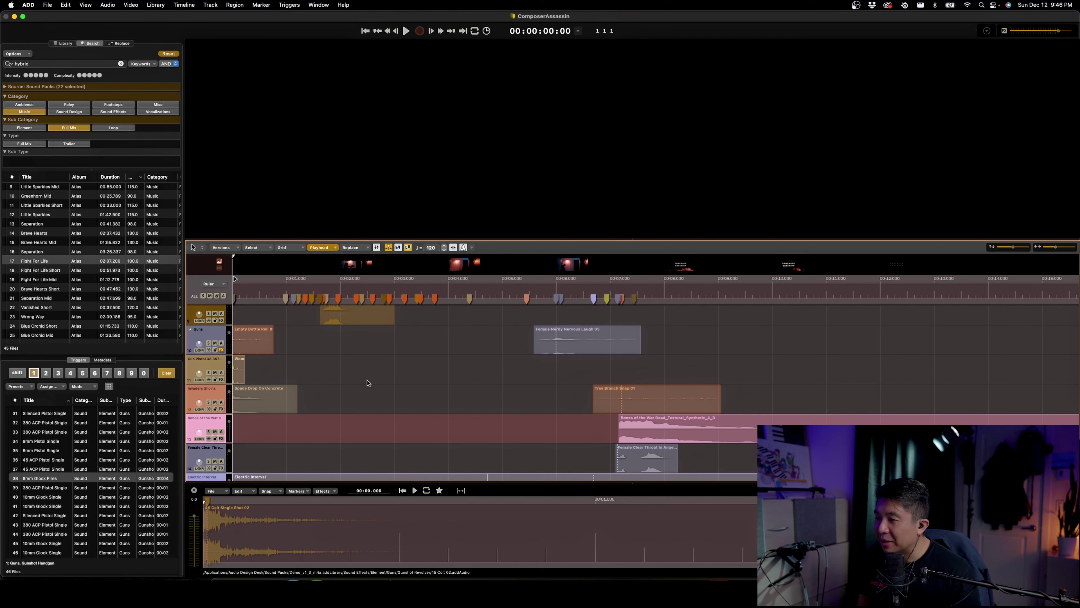
pyautogui.scroll(4, 490, 376)
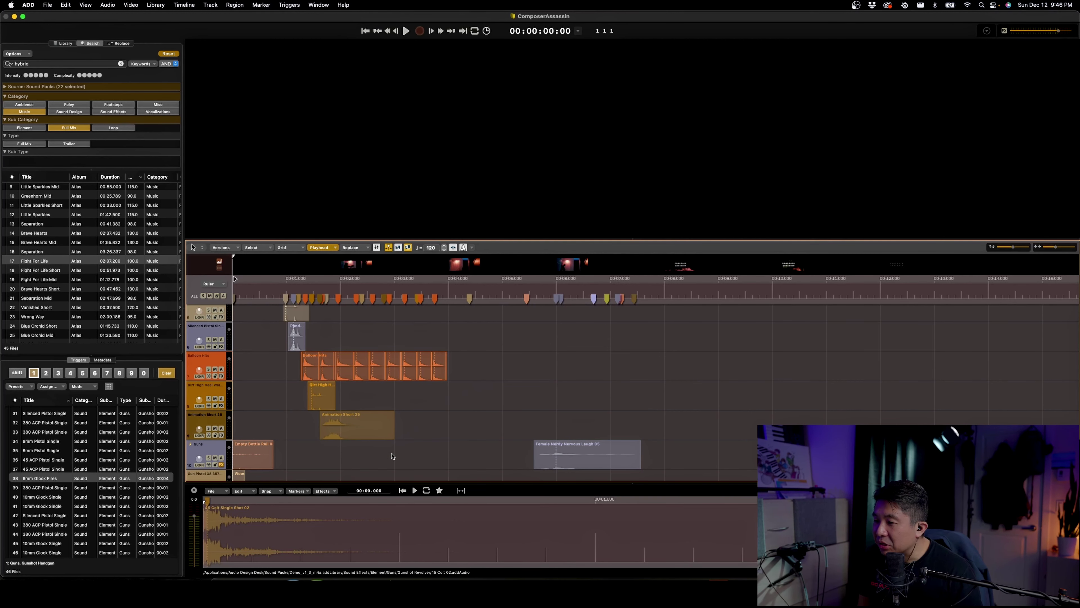
pyautogui.scroll(2, 261, 349)
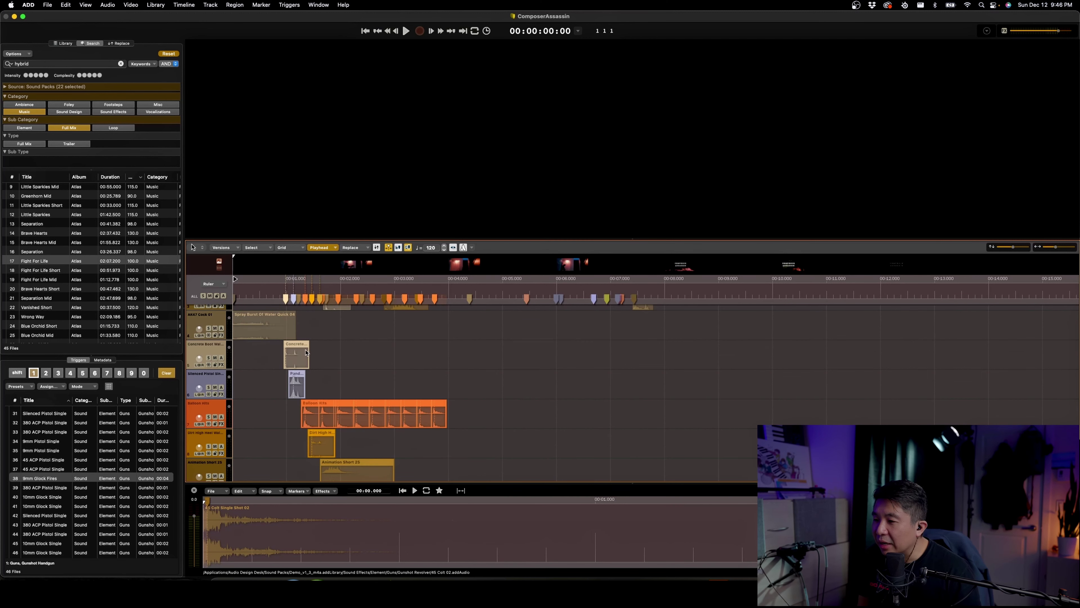
pyautogui.scroll(-3, 300, 352)
pyautogui.scroll(2, 300, 352)
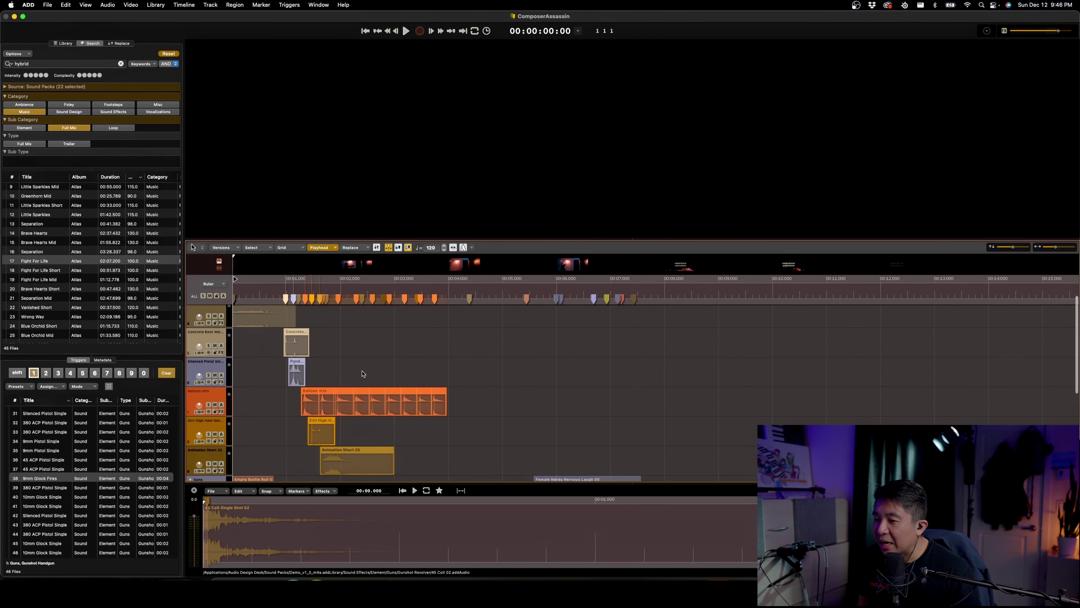
# Replace the five gunshot regions from trigger 1, yielding Glock, 380 ACP, 9mm, 45 ACP and silenced pistol shots
pyautogui.rightClick(302, 352)
pyautogui.moveTo(422, 330)
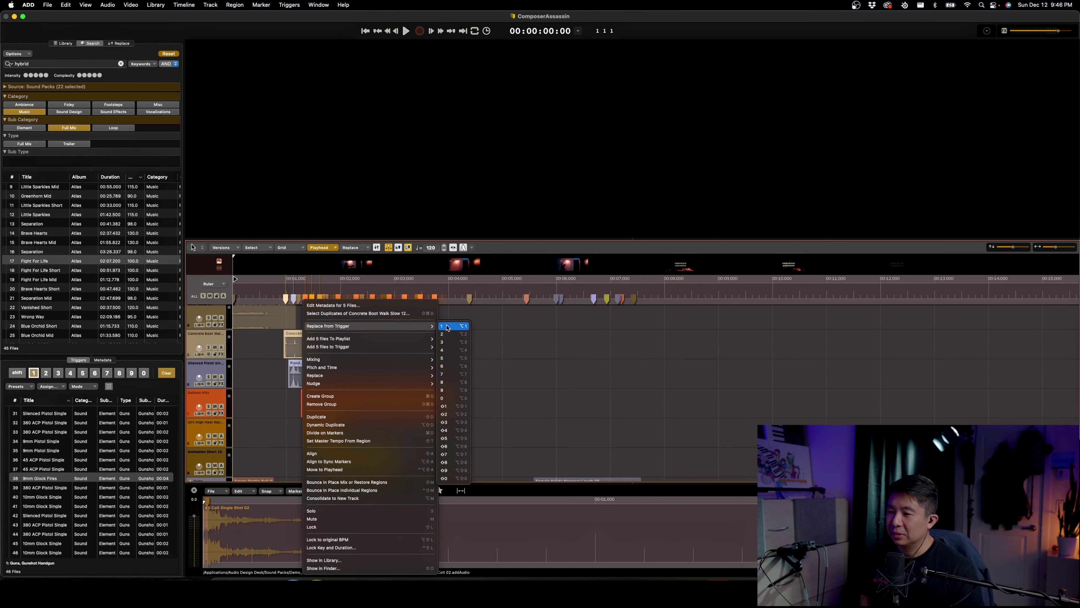
pyautogui.click(448, 327)
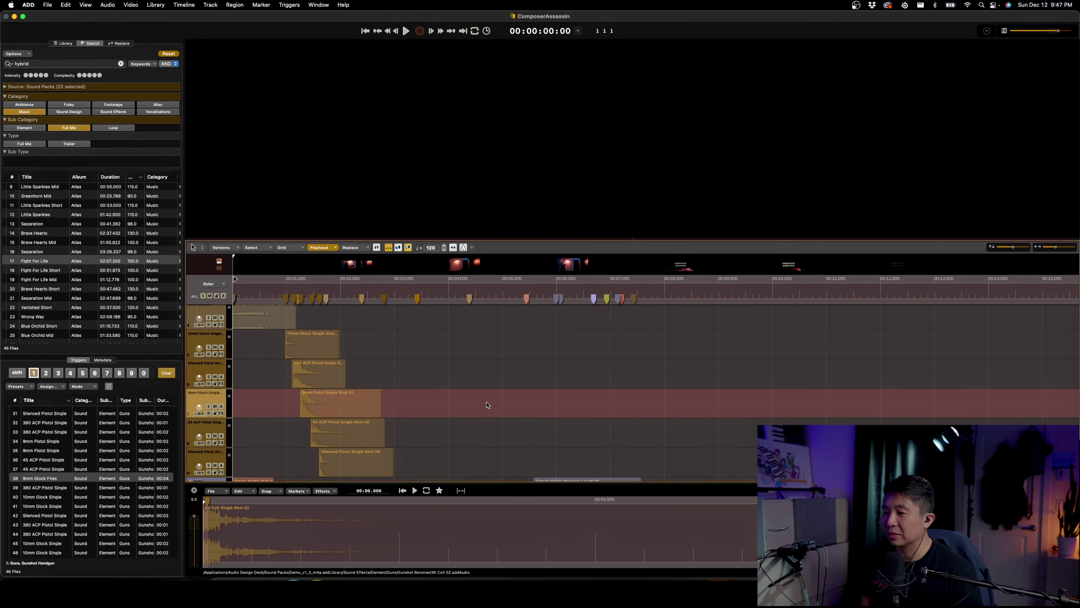
pyautogui.press('space')
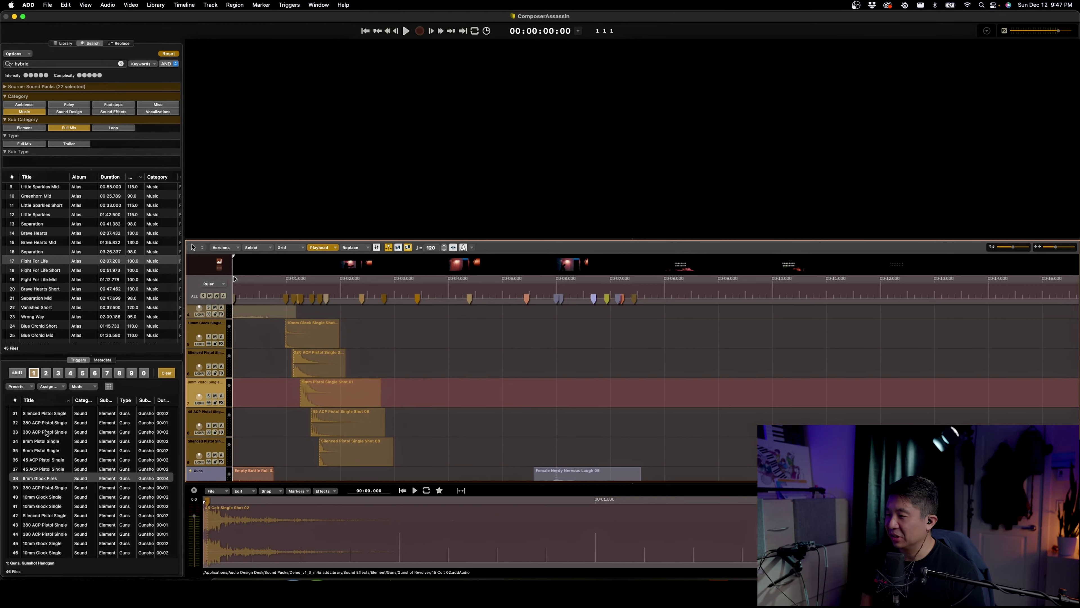
pyautogui.press('space')
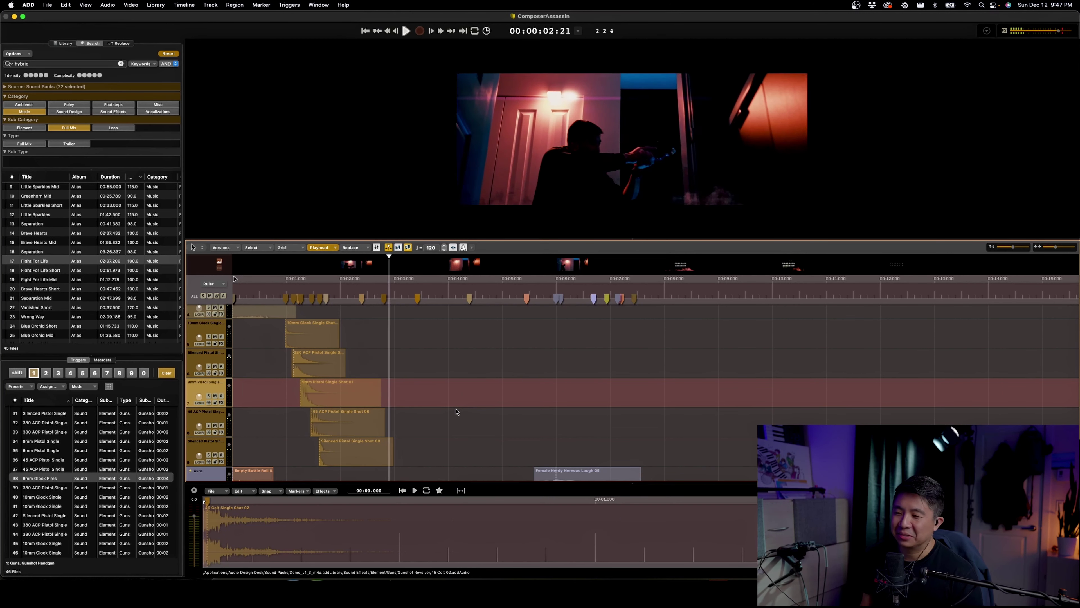
pyautogui.press('space')
pyautogui.click(277, 447)
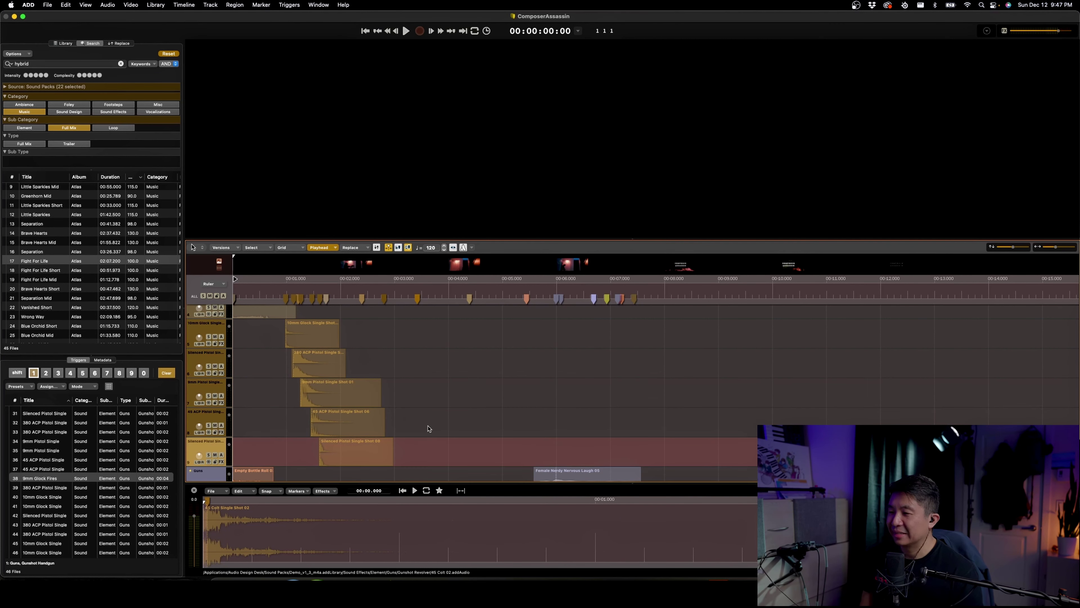
pyautogui.scroll(-3, 451, 376)
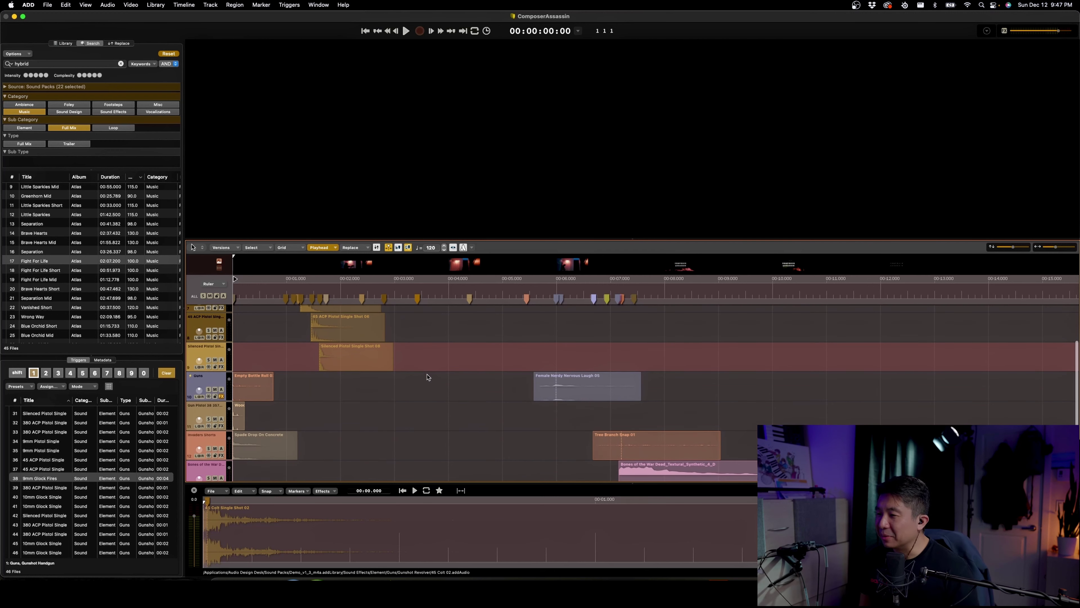
pyautogui.scroll(-2, 430, 388)
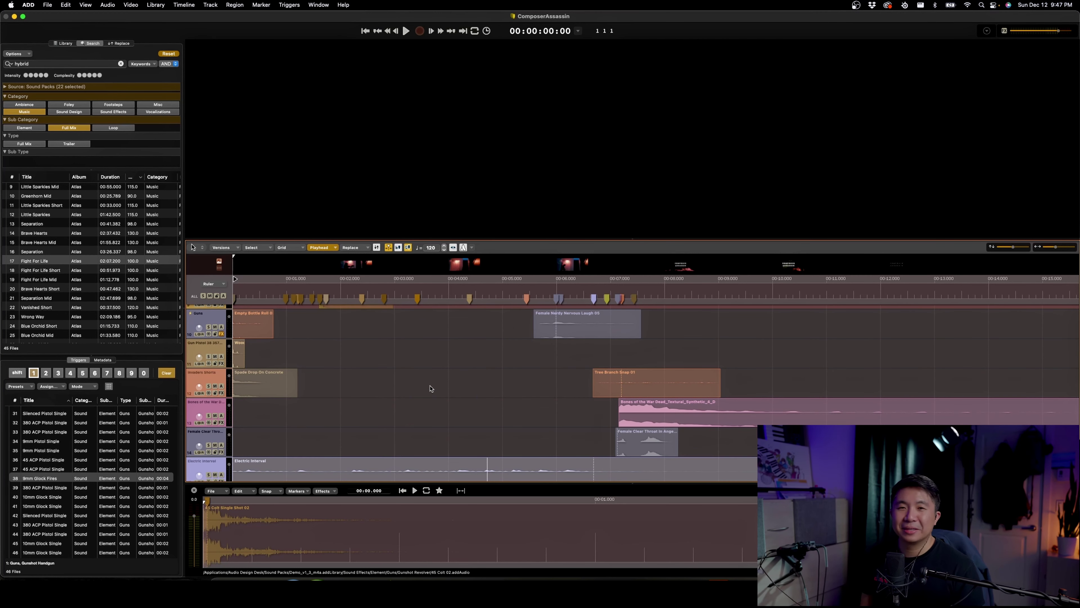
pyautogui.click(430, 388)
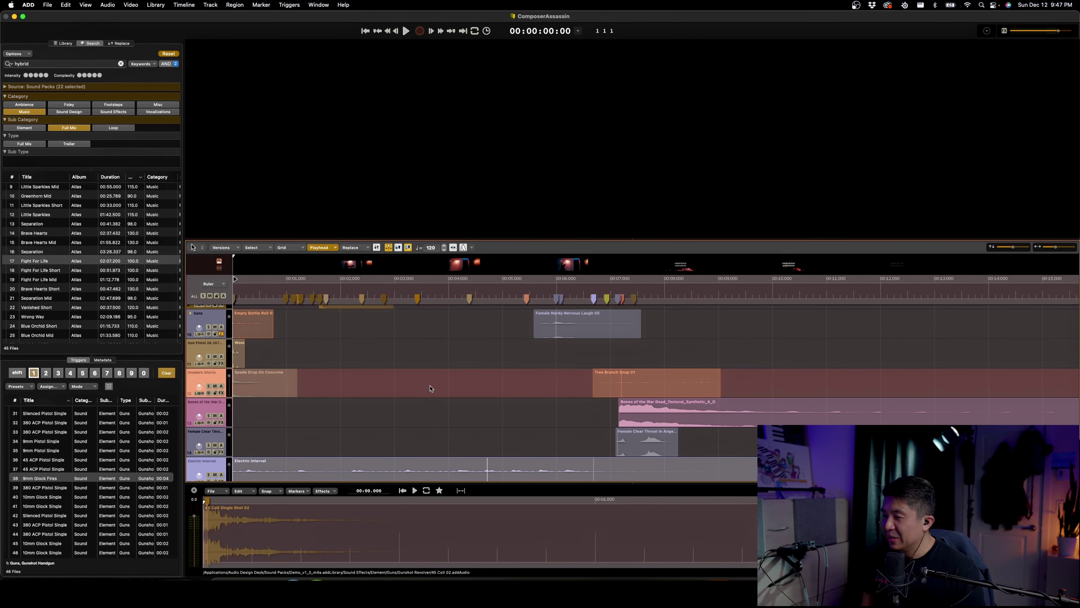
pyautogui.scroll(-1, 430, 388)
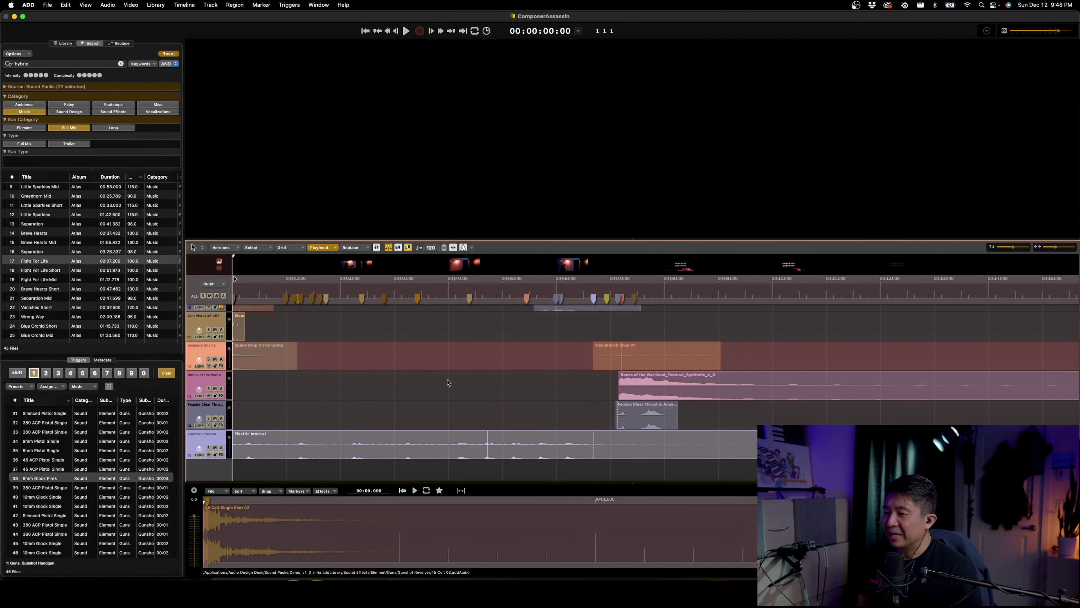
pyautogui.click(465, 382)
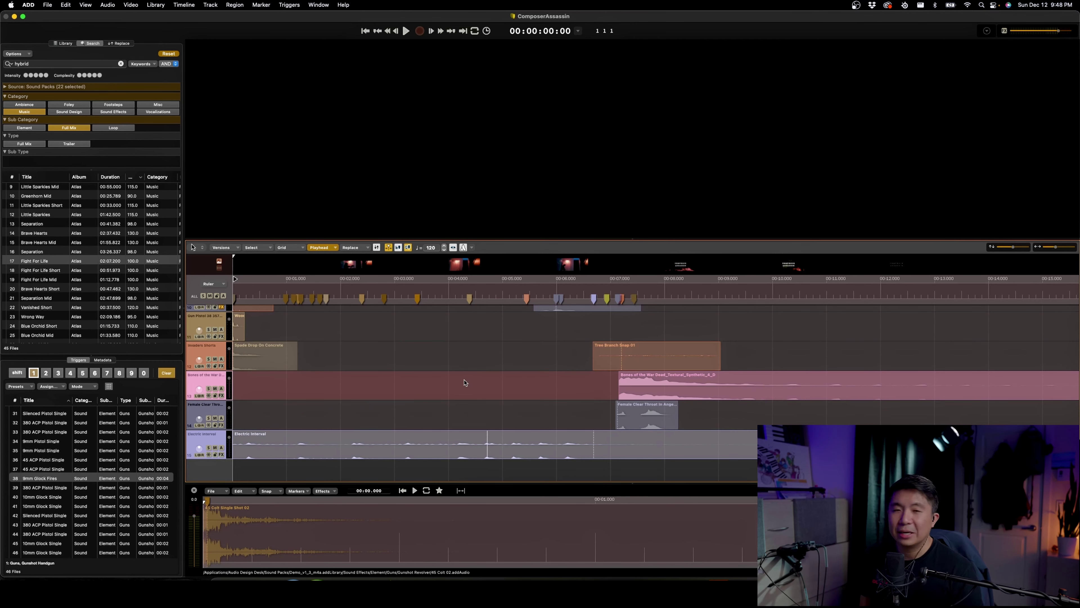